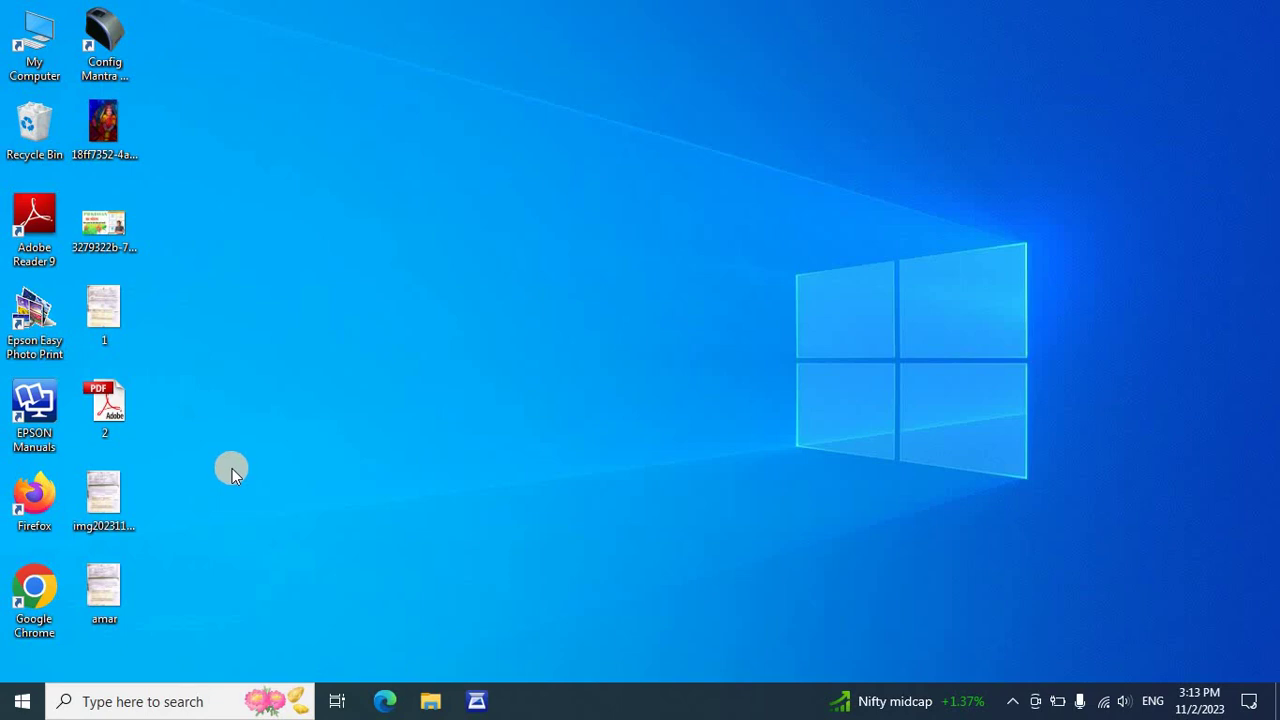
# - Launch Chrome, maximize it, and search for 'sahara refund portal'
pyautogui.doubleClick(16, 617)
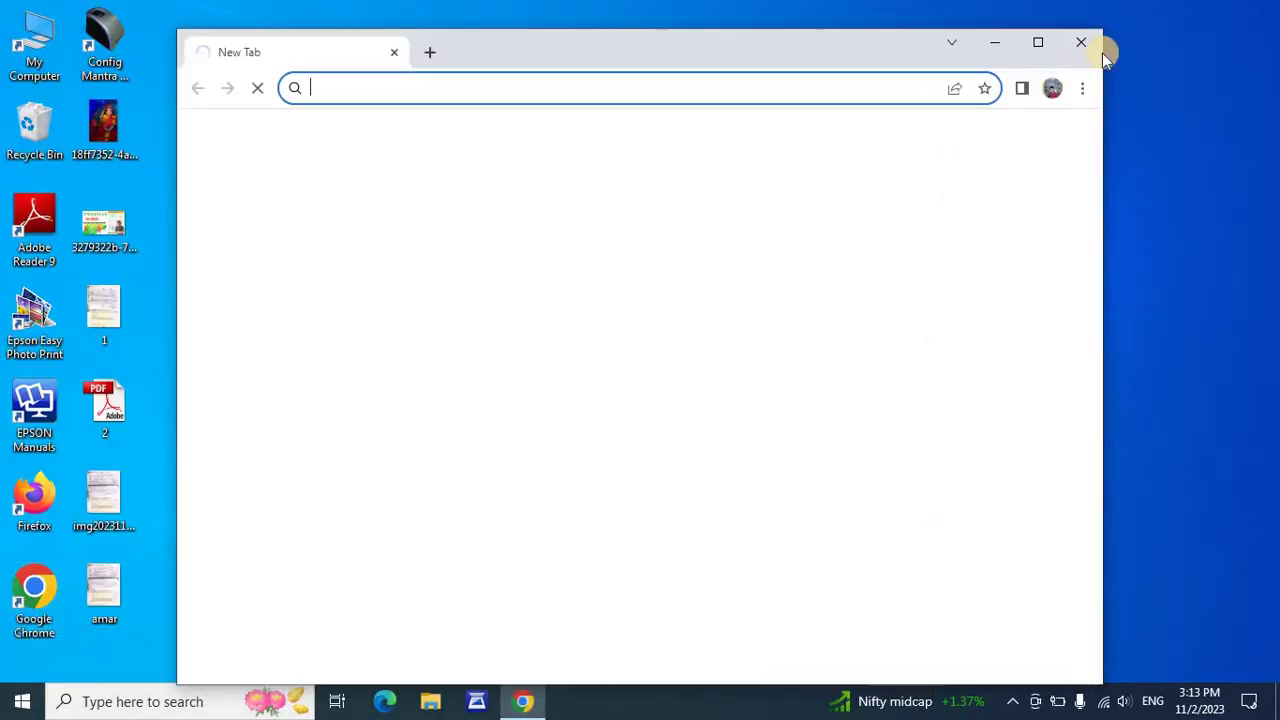
pyautogui.click(1036, 45)
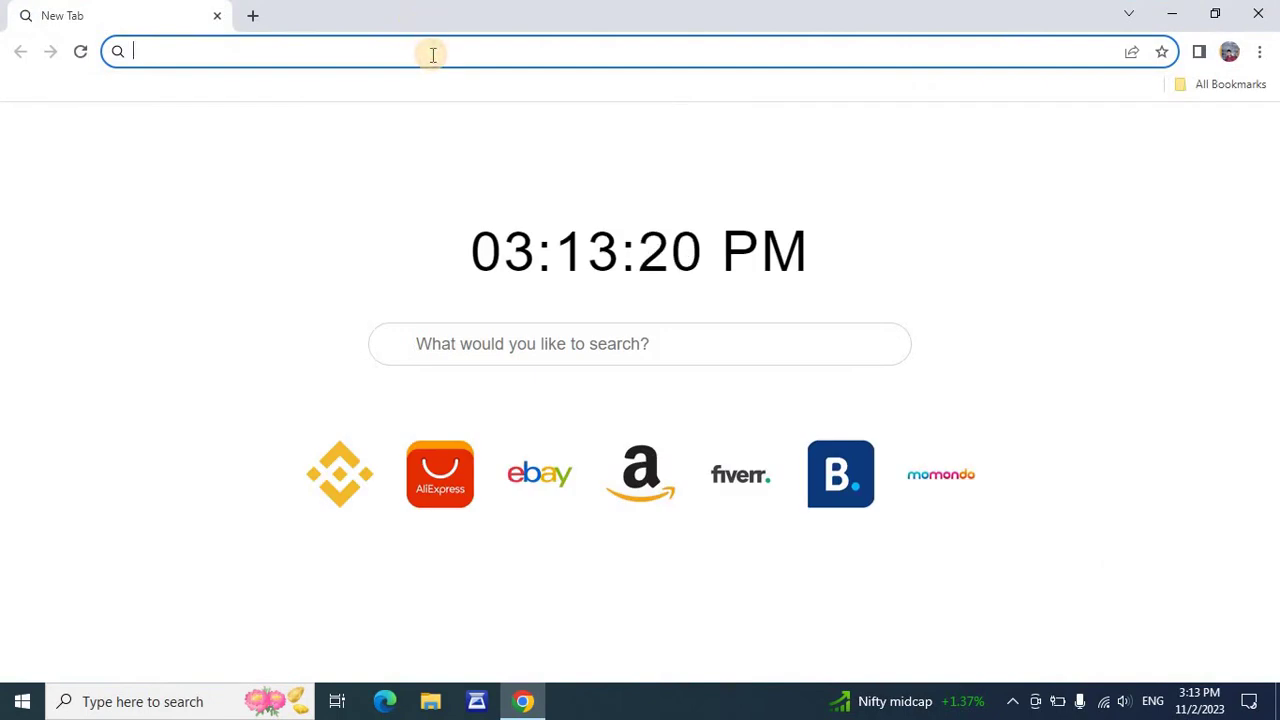
pyautogui.write('sa')
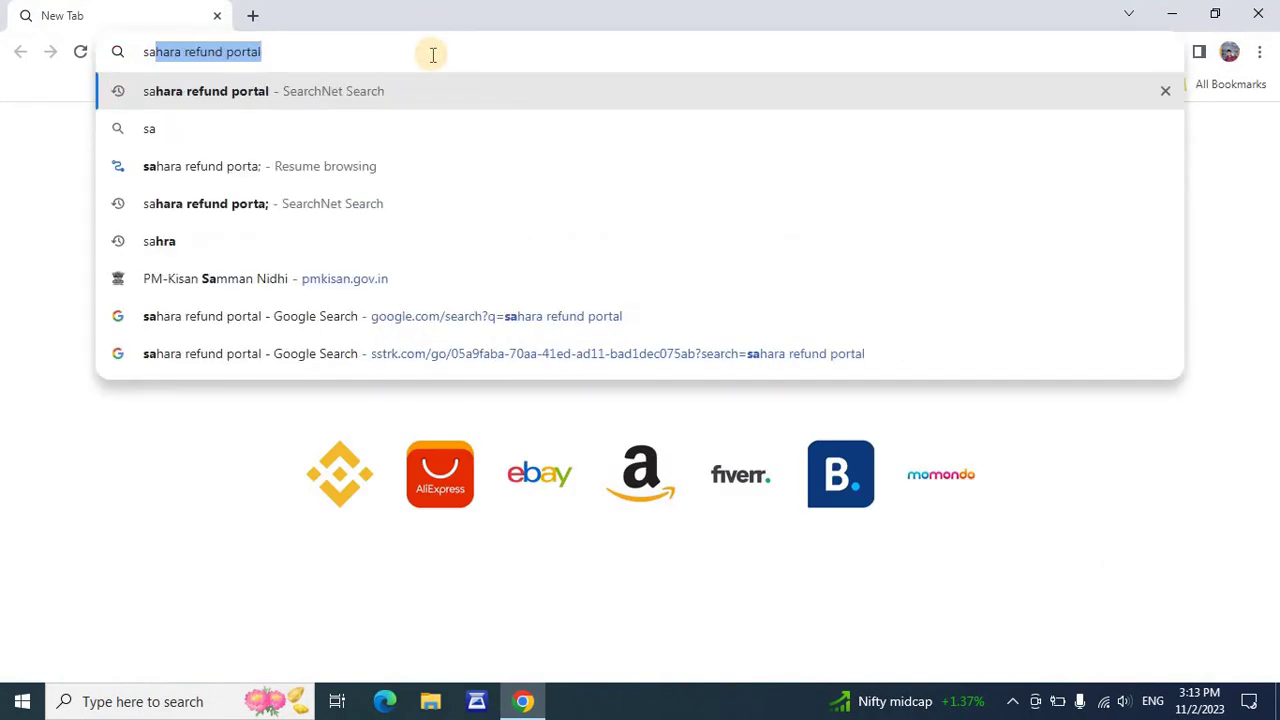
pyautogui.press('Return')
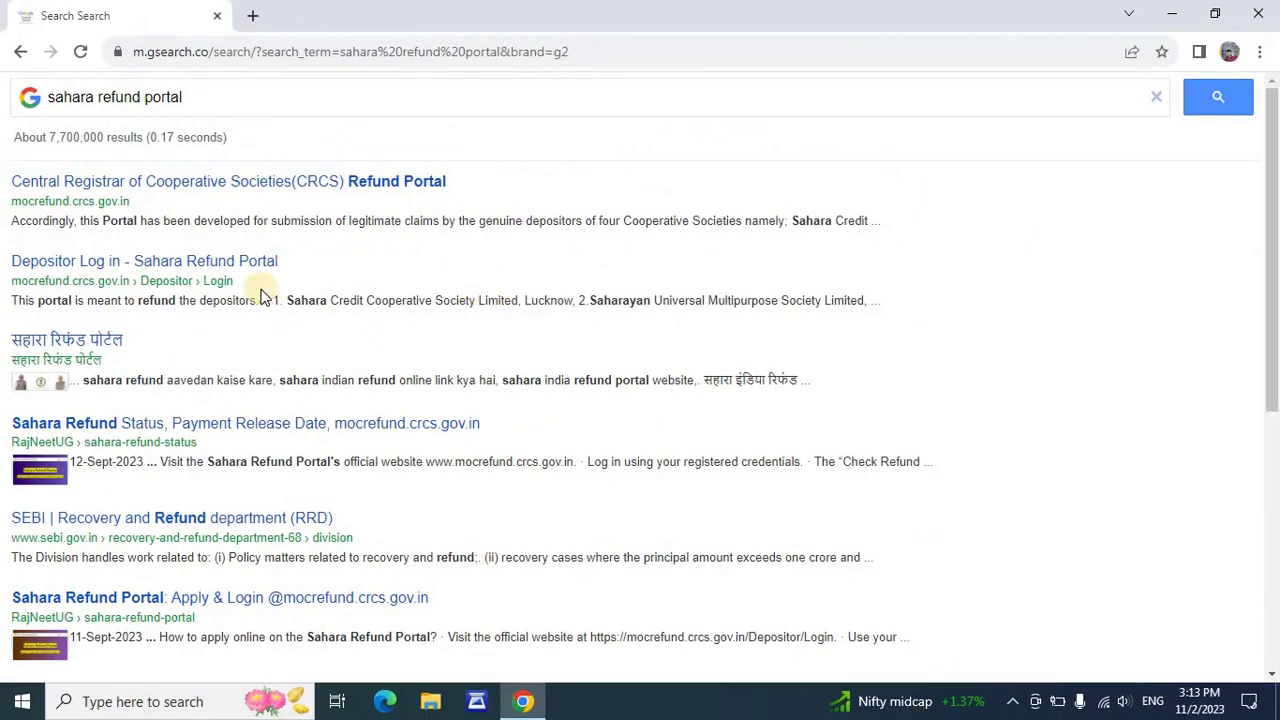
# - Open the official CRCS Refund Portal result and highlight the Depositor Registration link
pyautogui.click(213, 182)
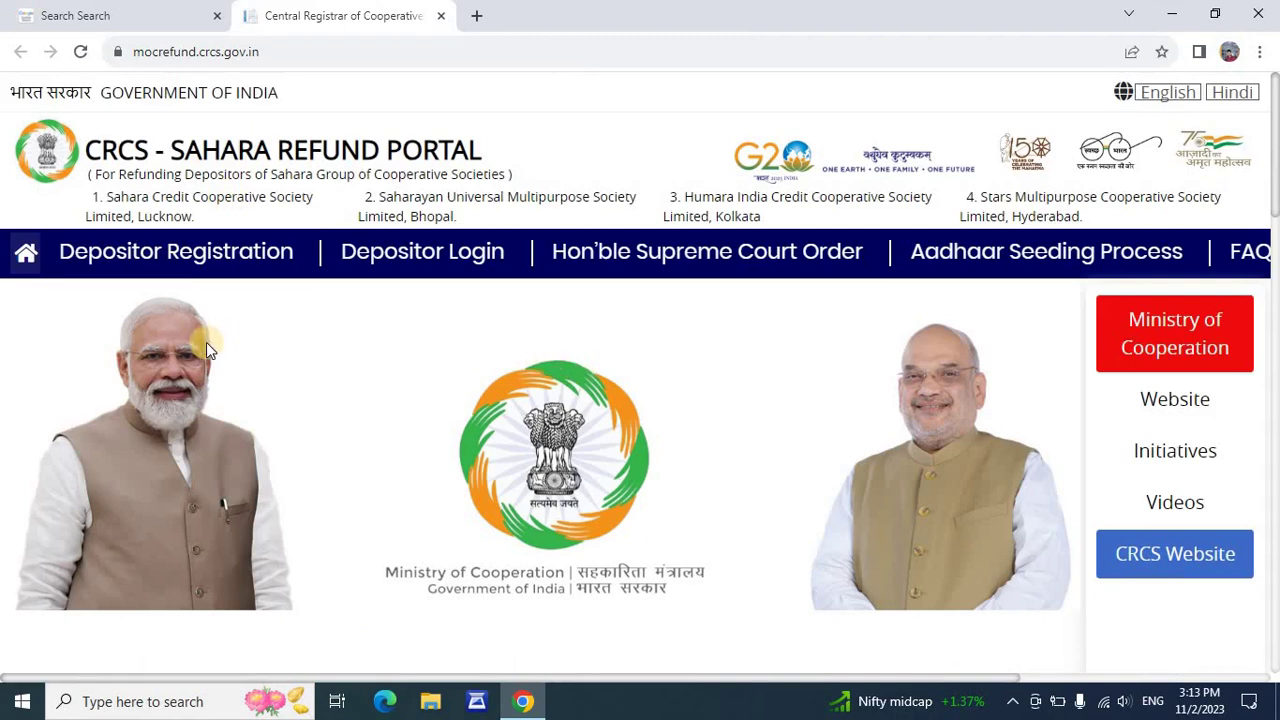
pyautogui.hotkey('ctrl', 'f')
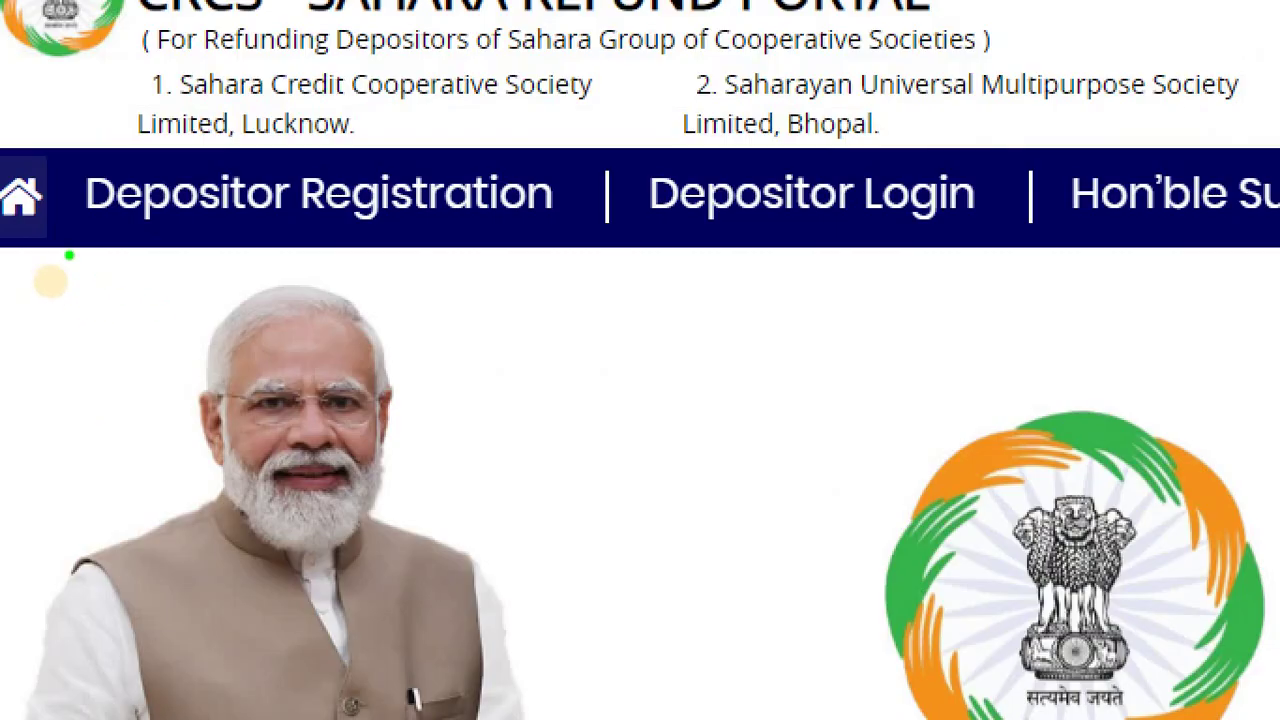
pyautogui.moveTo(69, 256)
pyautogui.mouseDown()
pyautogui.moveTo(994, 266)
pyautogui.moveTo(985, 276)
pyautogui.mouseUp()
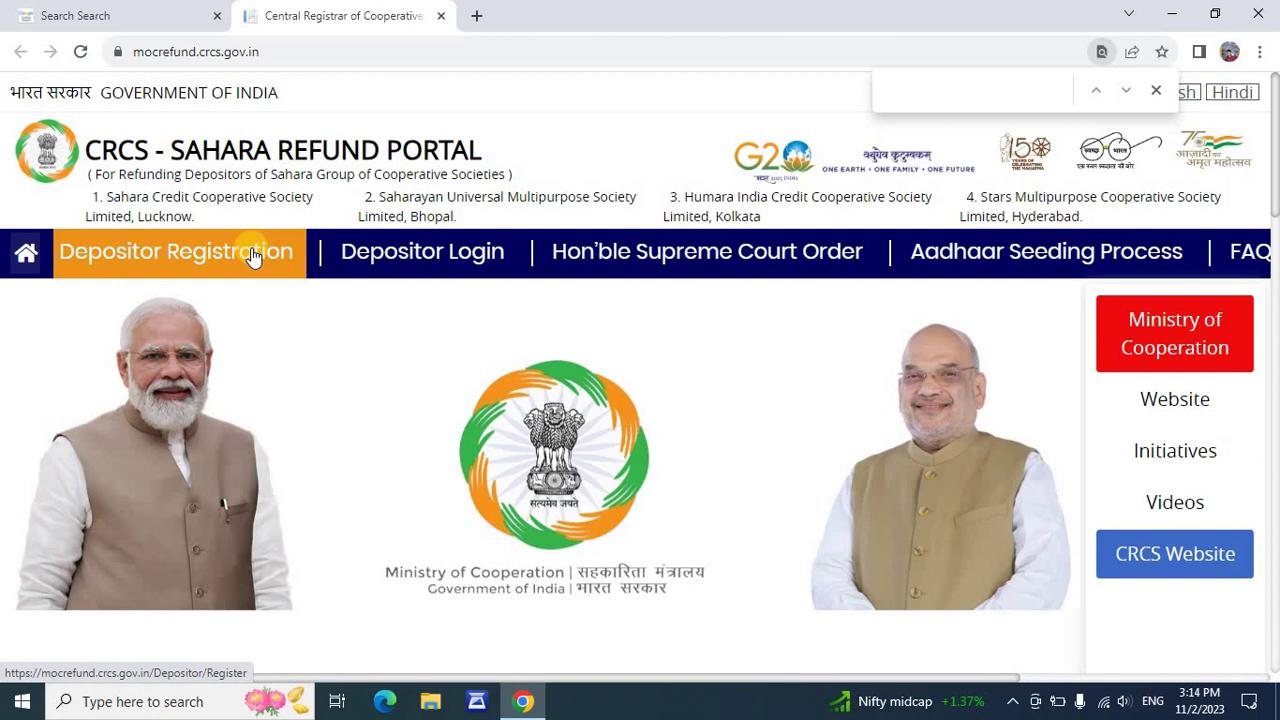
# - Open Depositor Registration and mark its Aadhaar last-four-digits and linked mobile number fields
pyautogui.click(253, 256)
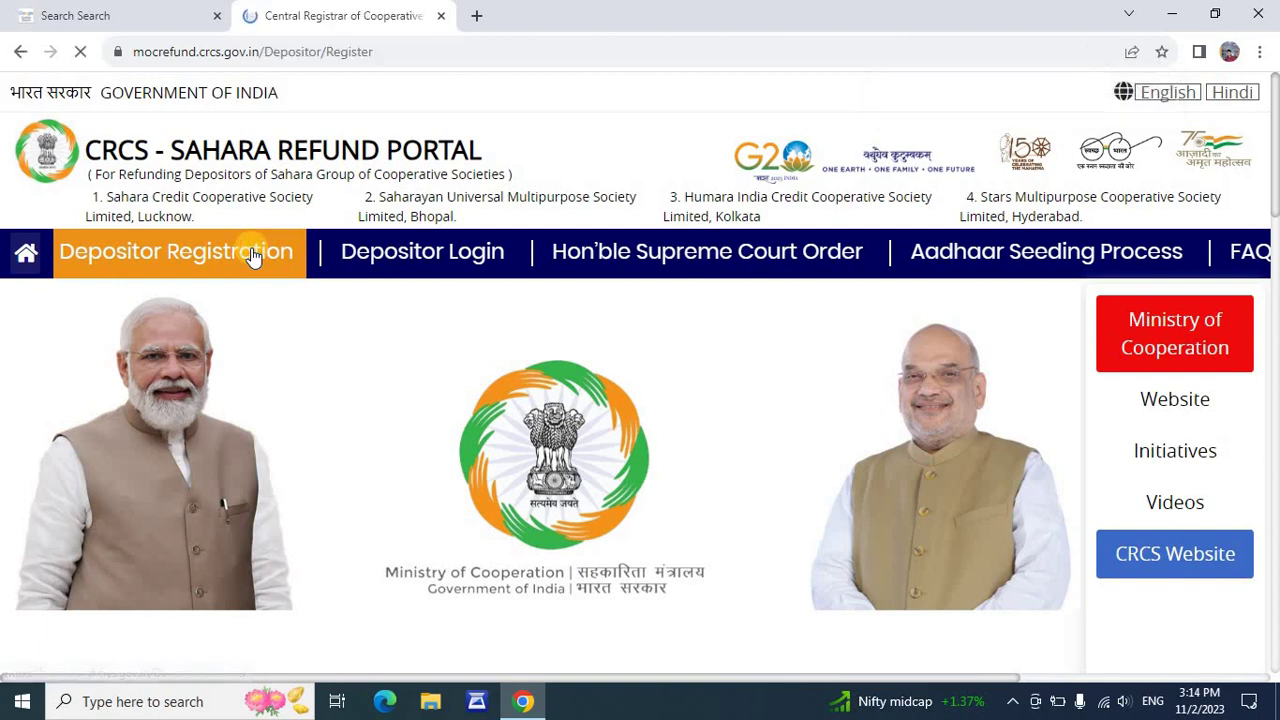
pyautogui.scroll(-2, 251, 268)
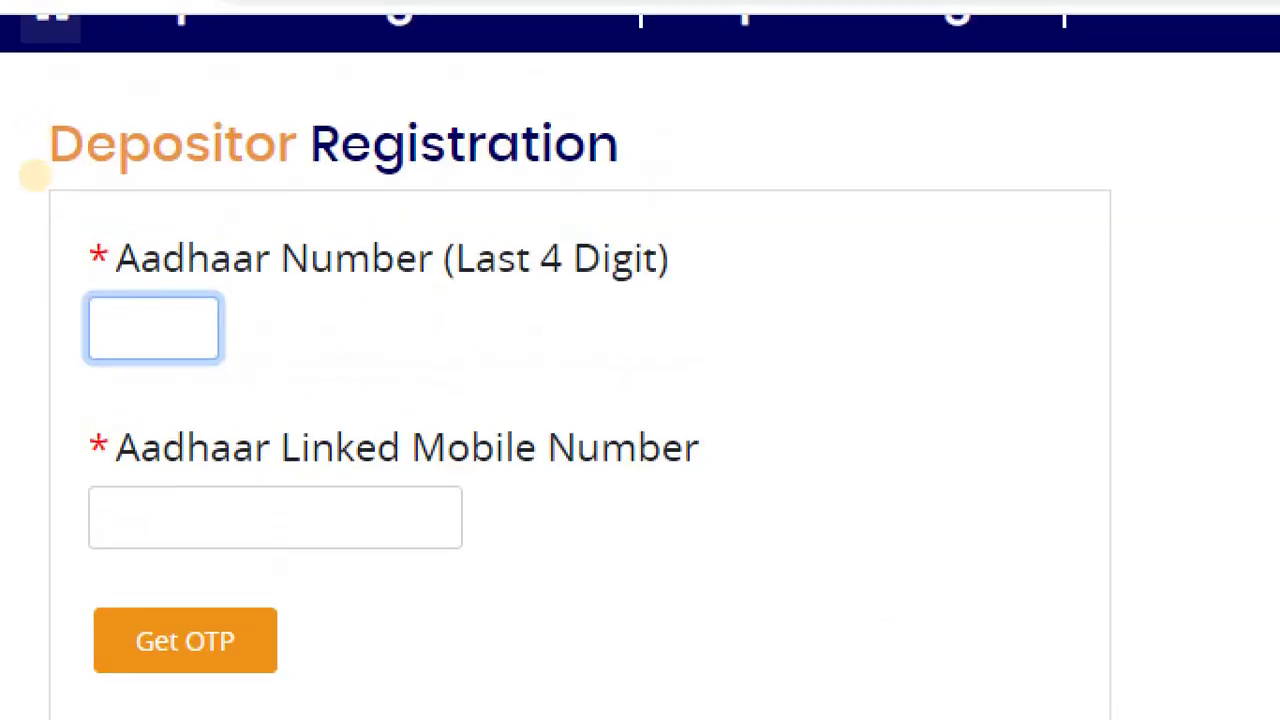
pyautogui.moveTo(68, 131)
pyautogui.mouseDown()
pyautogui.moveTo(63, 251)
pyautogui.moveTo(443, 323)
pyautogui.moveTo(802, 202)
pyautogui.moveTo(55, 118)
pyautogui.mouseUp()
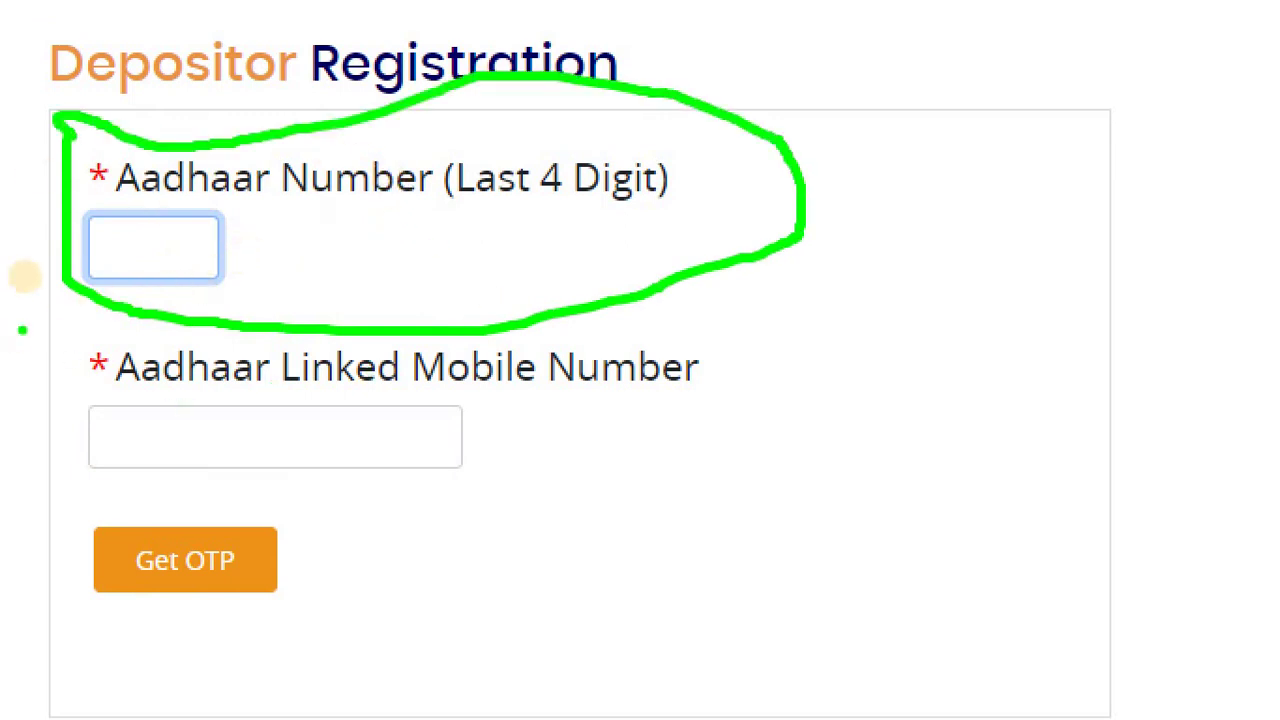
pyautogui.moveTo(90, 345)
pyautogui.mouseDown()
pyautogui.moveTo(572, 364)
pyautogui.moveTo(700, 336)
pyautogui.moveTo(434, 494)
pyautogui.moveTo(78, 497)
pyautogui.moveTo(50, 336)
pyautogui.moveTo(92, 336)
pyautogui.mouseUp()
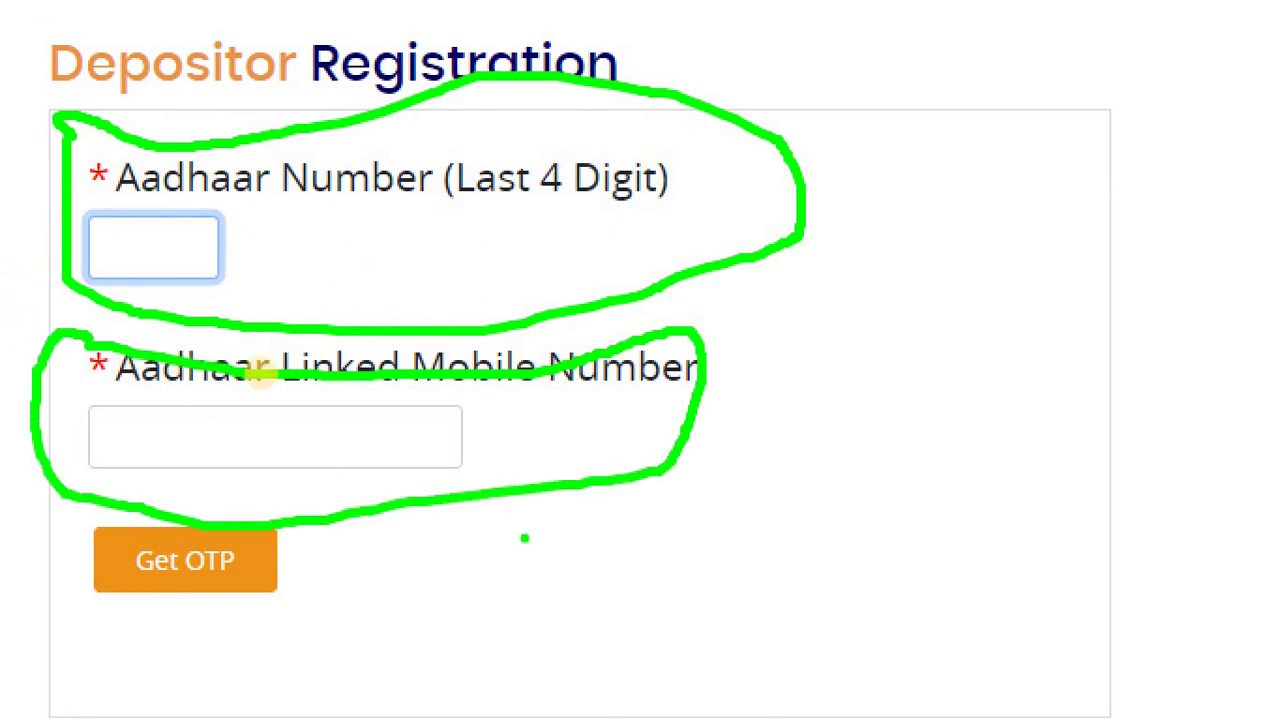
pyautogui.press('Escape')
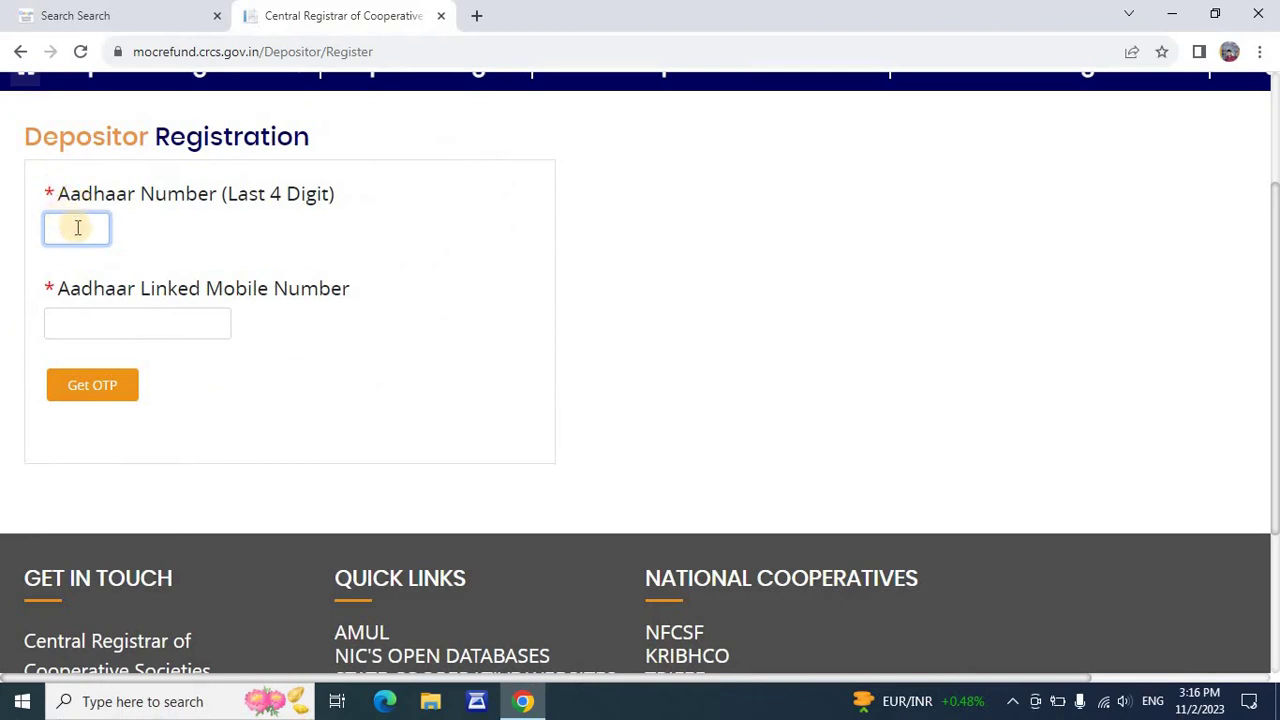
# - Enter the depositor's last four Aadhaar digits and Aadhaar-linked mobile number, then verify the OTP
pyautogui.click(77, 228)
pyautogui.click(208, 329)
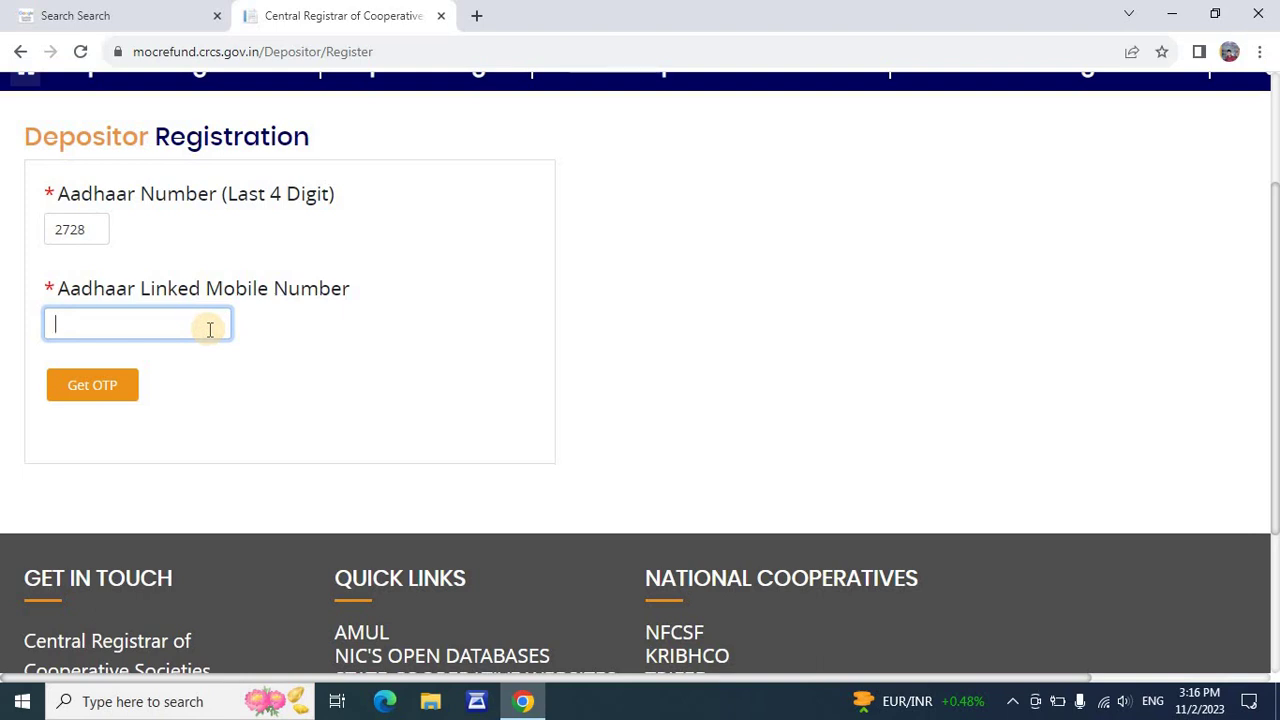
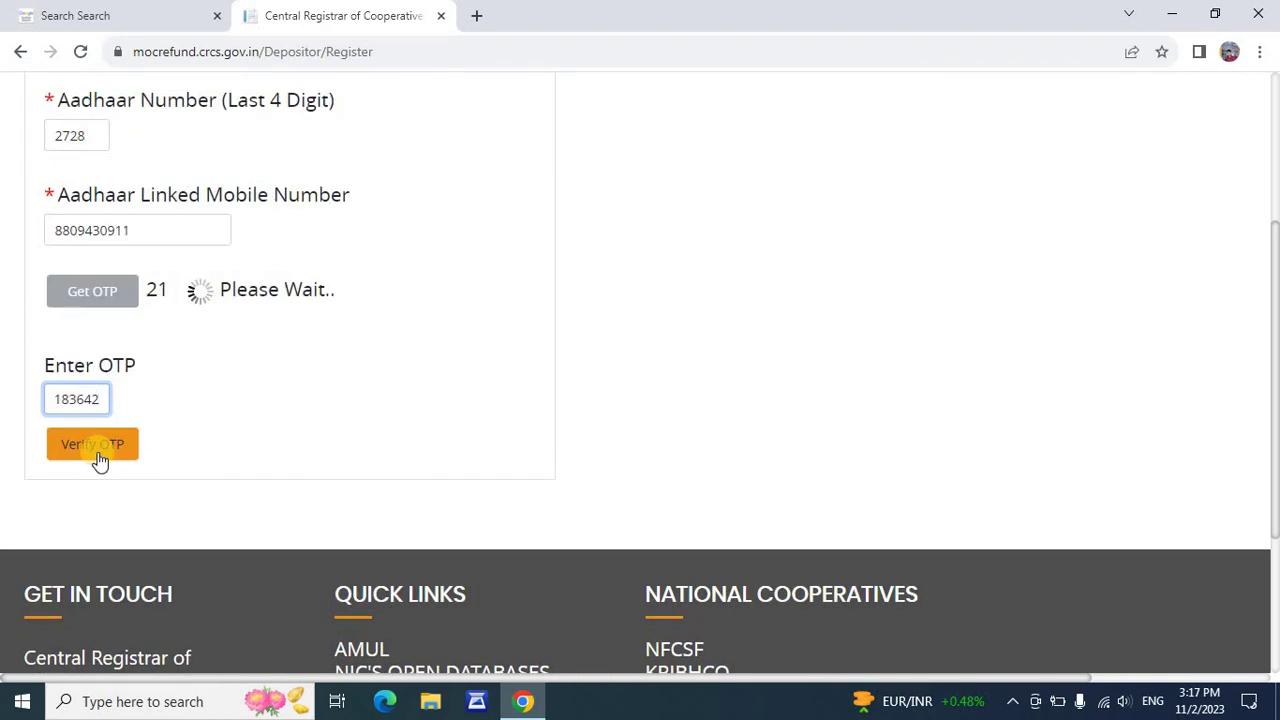
pyautogui.click(99, 458)
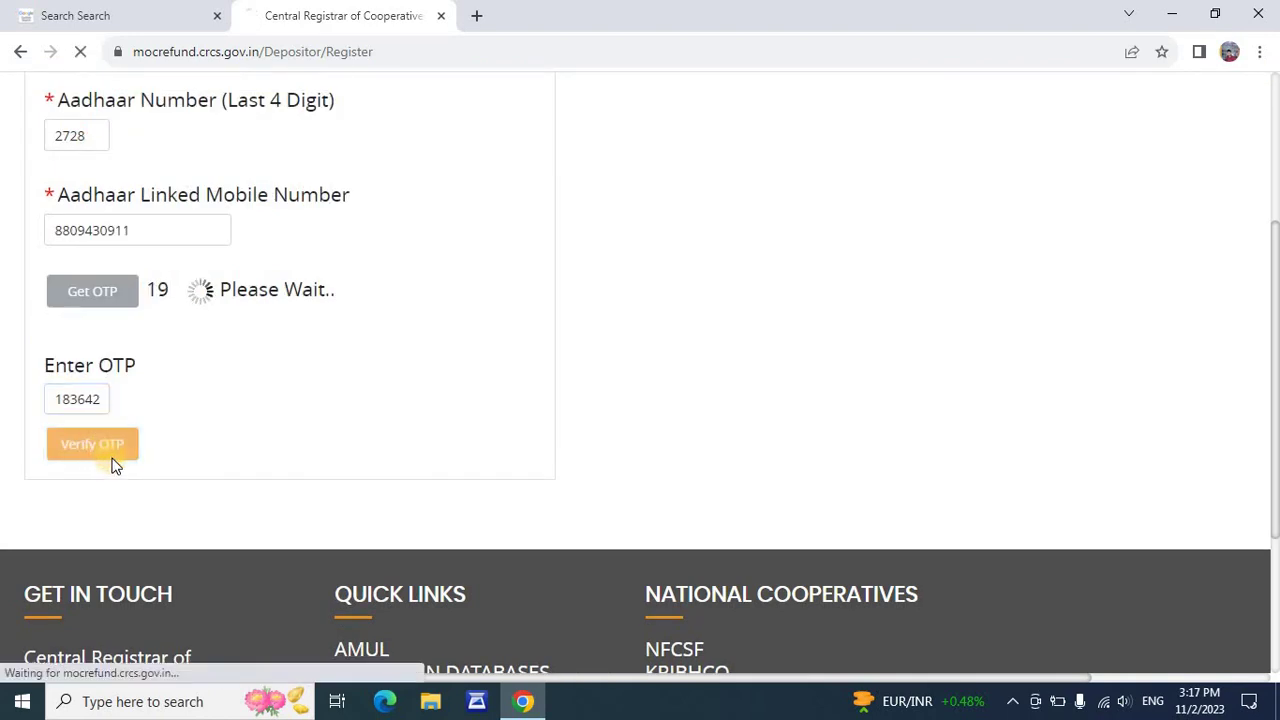
pyautogui.scroll(-1, 135, 432)
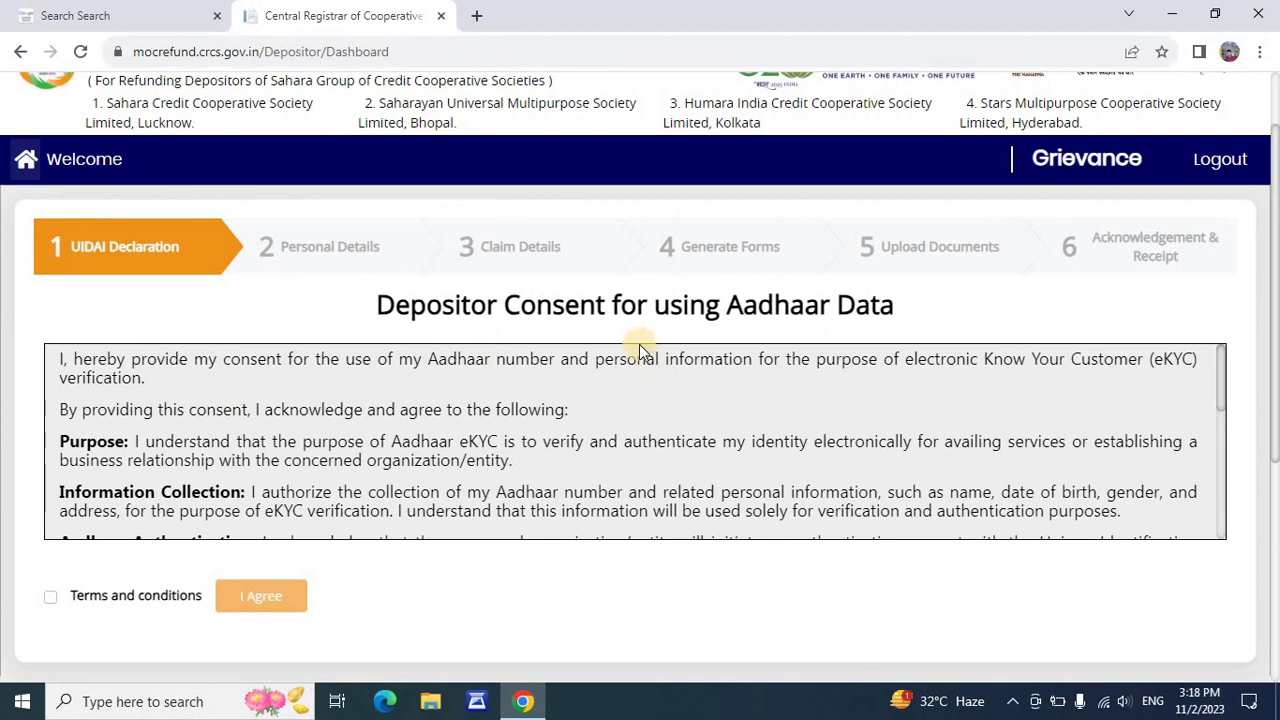
# - Tick Terms and conditions, choose I Agree on the Aadhaar consent, and continue to Personal Details
pyautogui.scroll(-3, 749, 409)
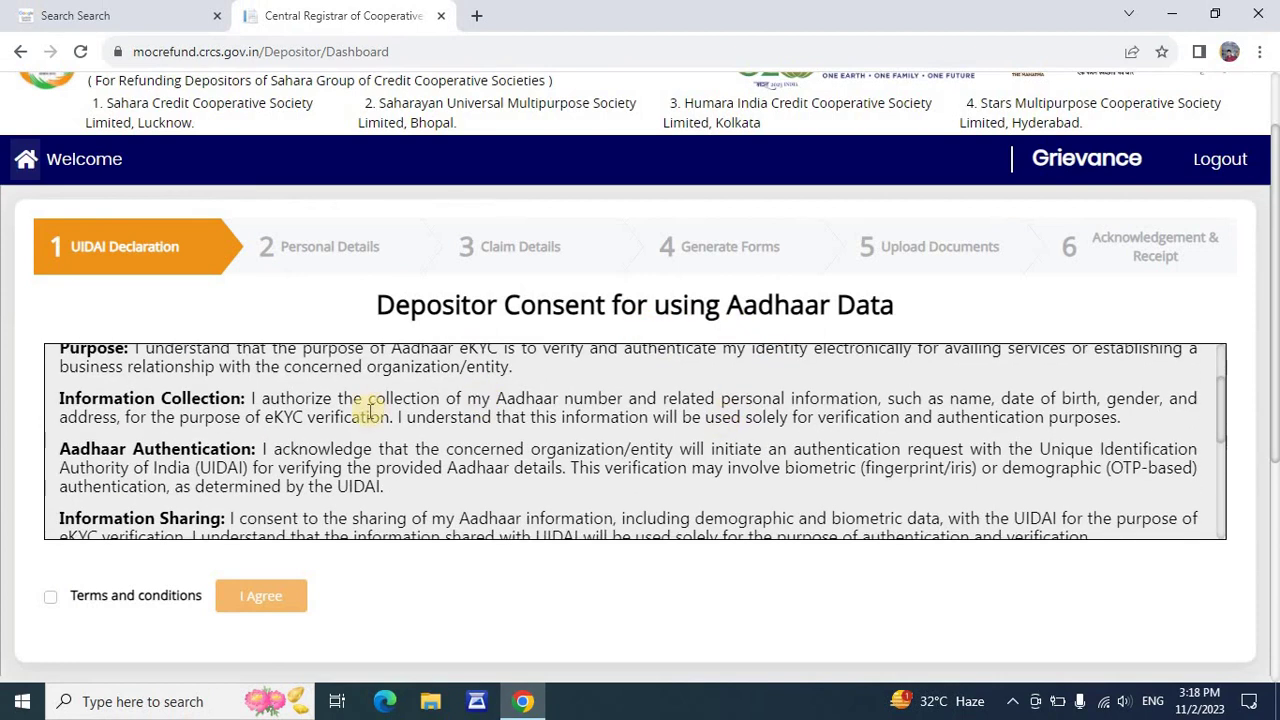
pyautogui.scroll(-5, 363, 470)
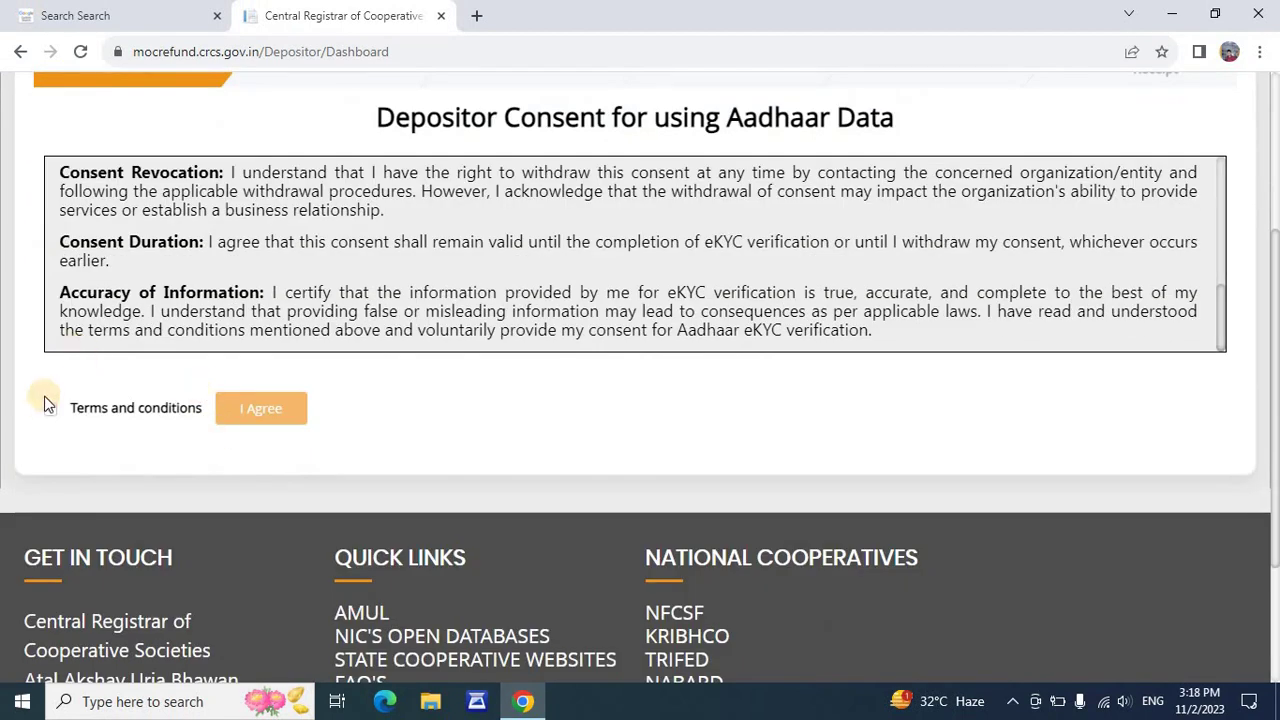
pyautogui.click(48, 410)
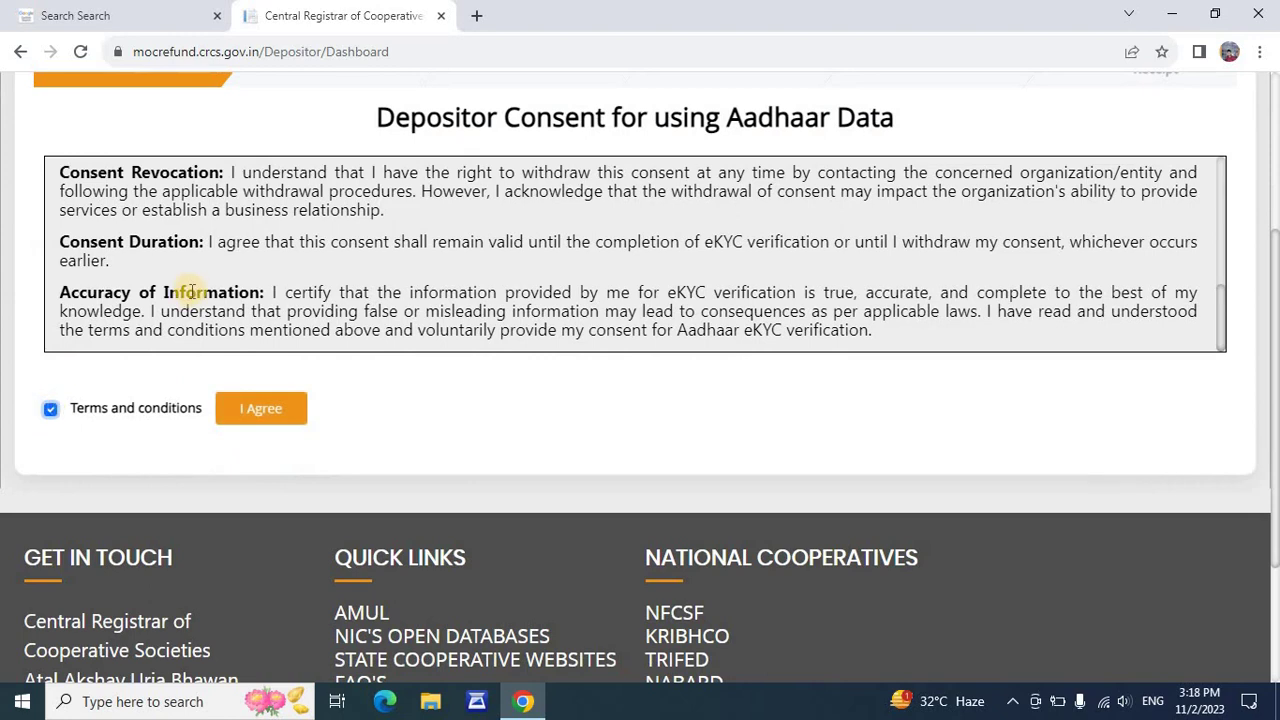
pyautogui.click(240, 410)
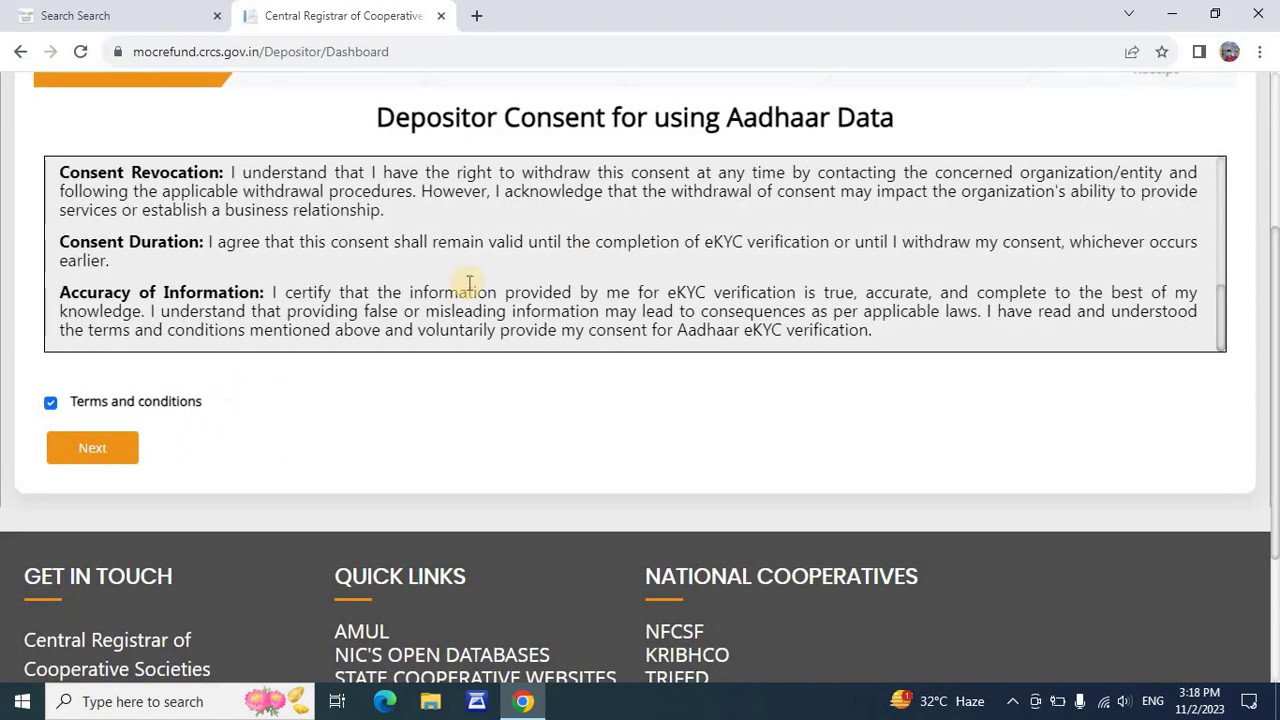
pyautogui.click(80, 452)
pyautogui.scroll(2, 311, 386)
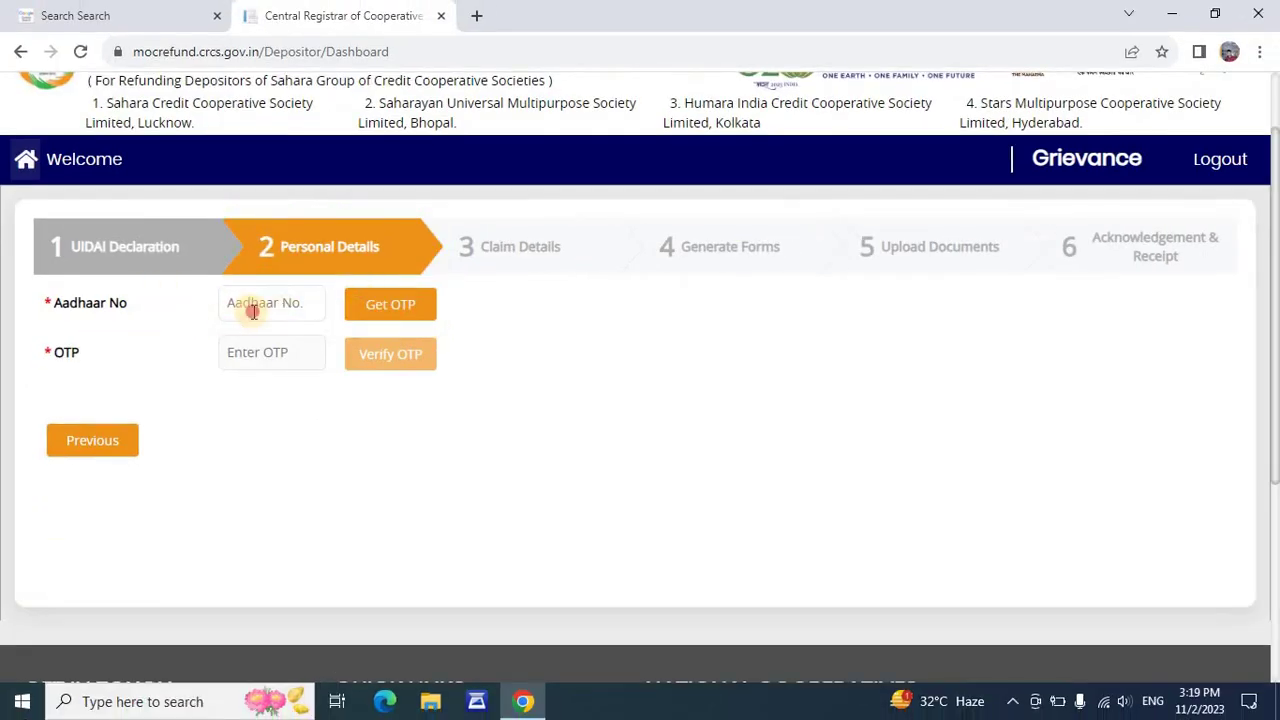
# - Enter the full Aadhaar number and request an OTP, marking the sent confirmation
pyautogui.click(253, 311)
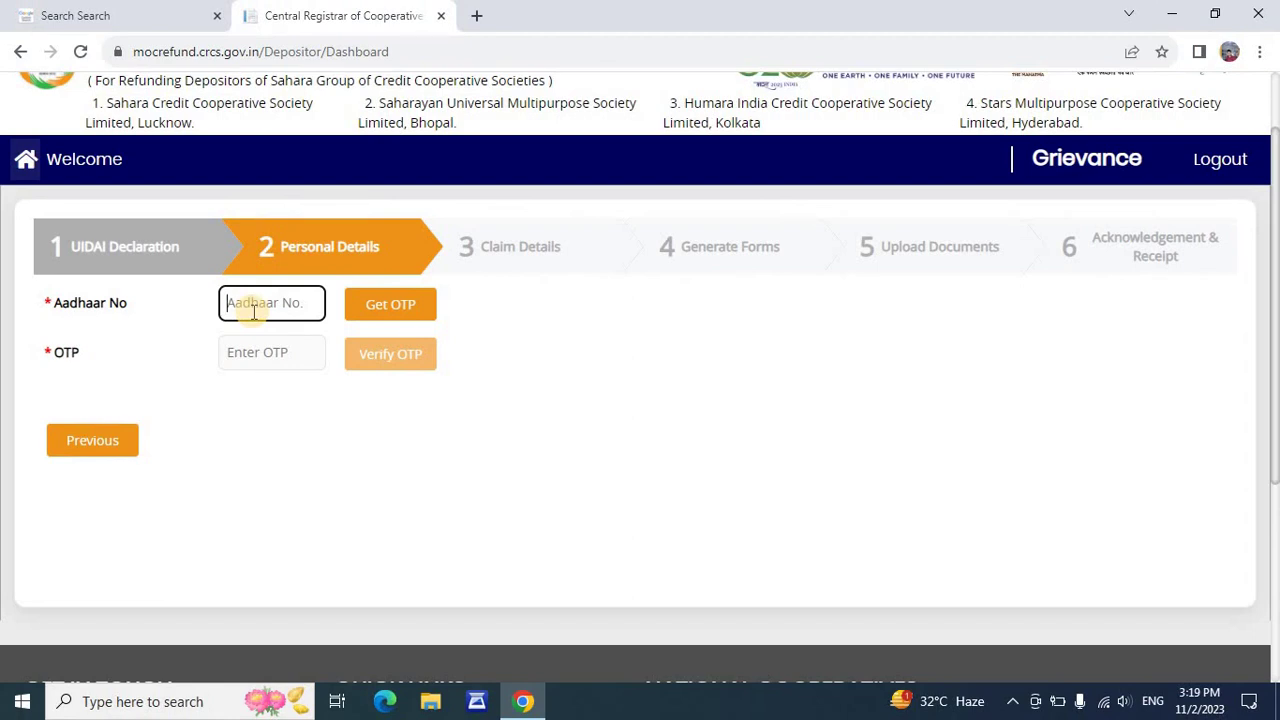
pyautogui.click(357, 310)
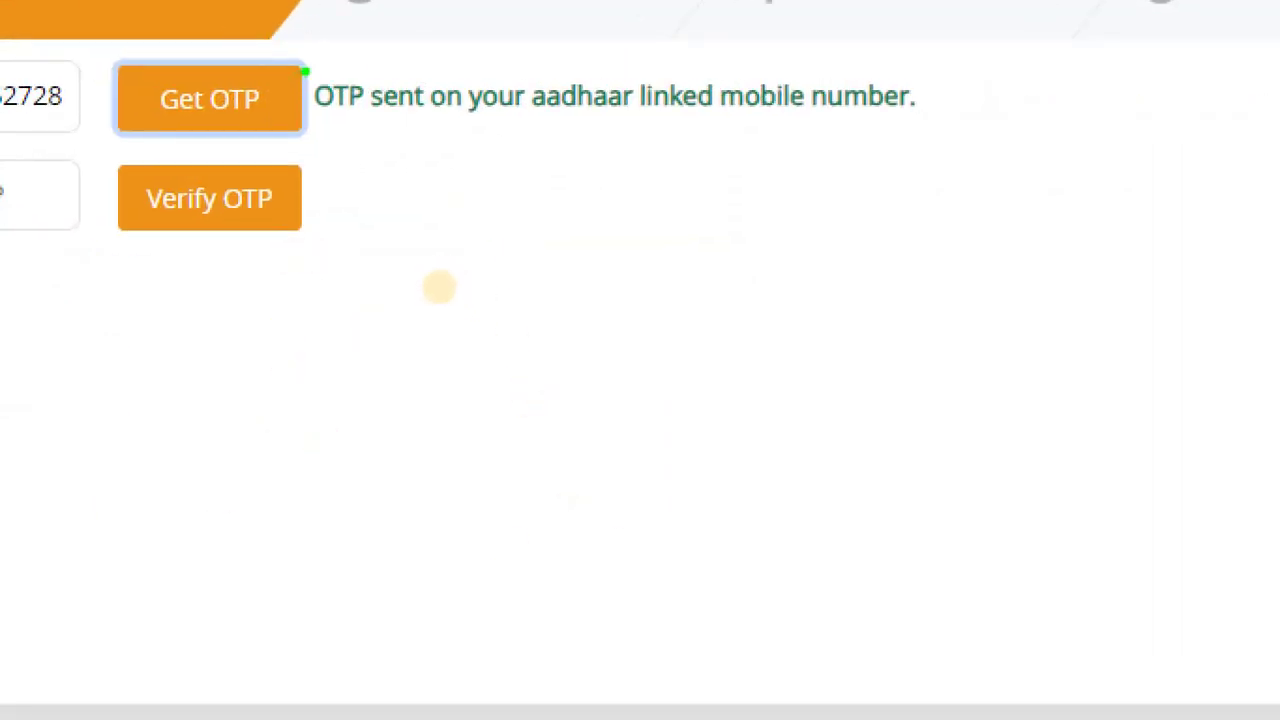
pyautogui.moveTo(438, 288)
pyautogui.mouseDown()
pyautogui.moveTo(443, 320)
pyautogui.moveTo(709, 331)
pyautogui.moveTo(766, 317)
pyautogui.moveTo(757, 286)
pyautogui.moveTo(517, 269)
pyautogui.moveTo(446, 286)
pyautogui.mouseUp()
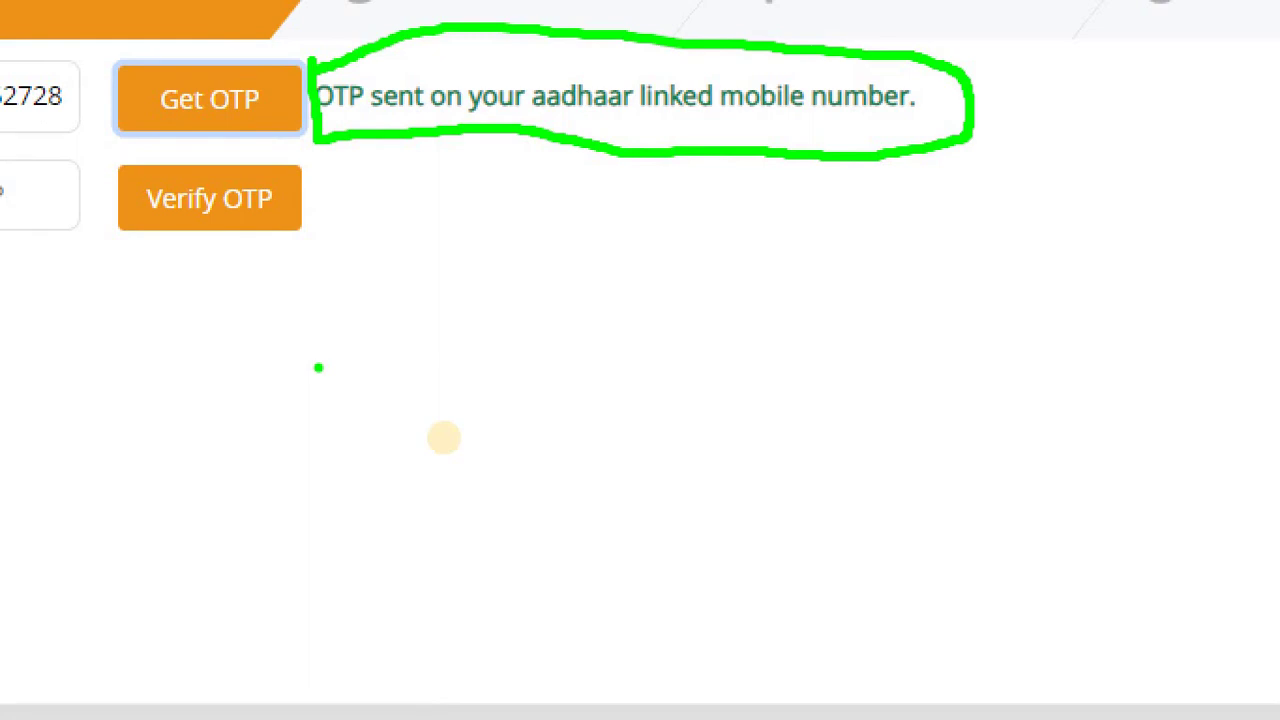
pyautogui.press('Escape')
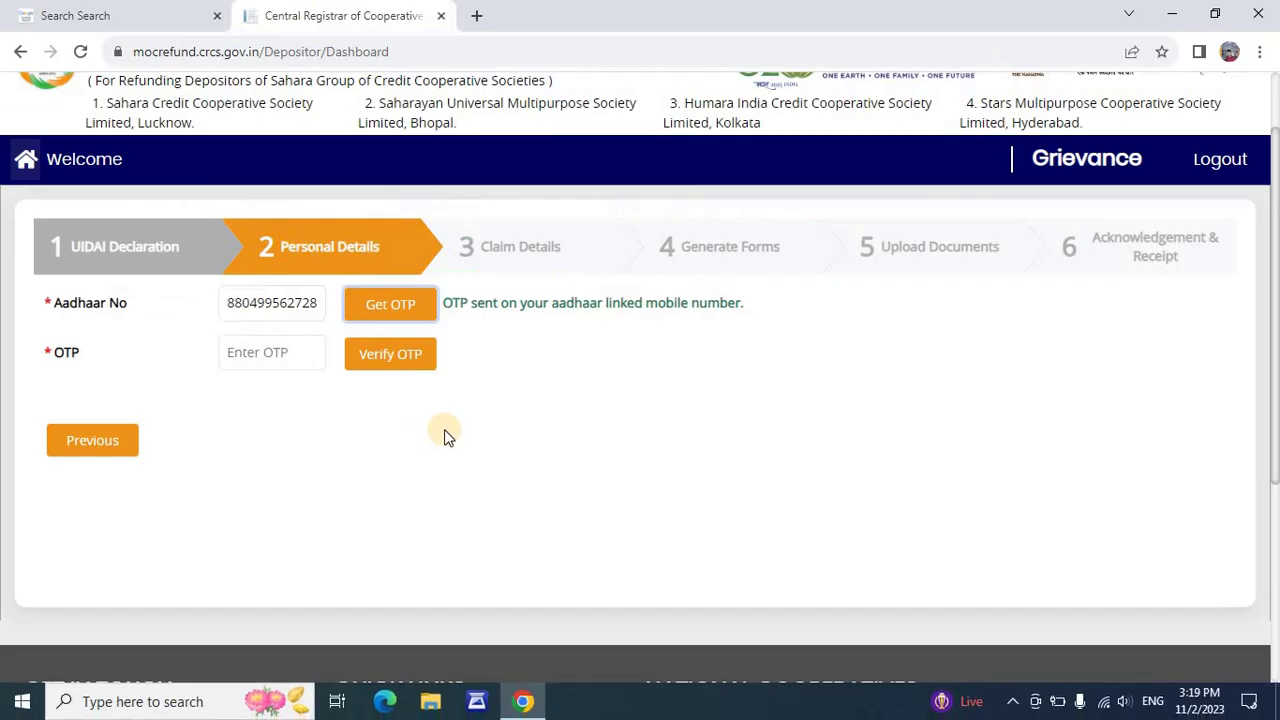
# - Enter the received OTP and verify it to fetch the Aadhaar details
pyautogui.click(288, 358)
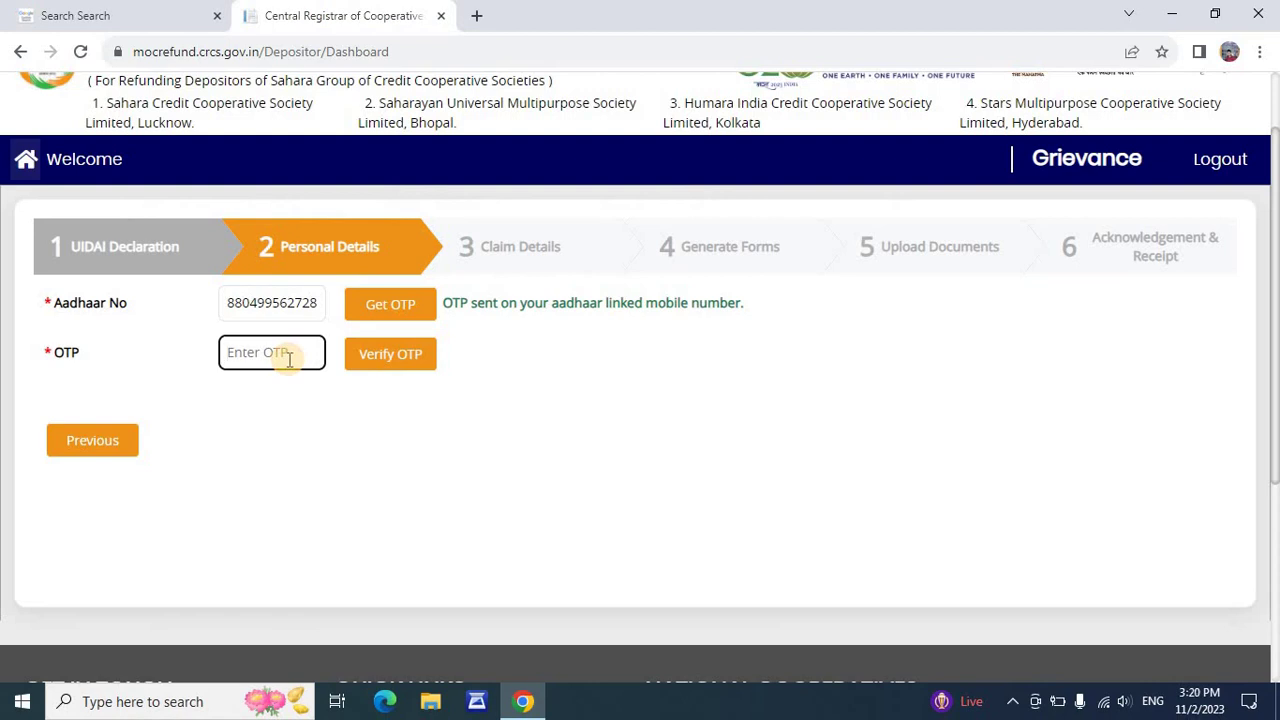
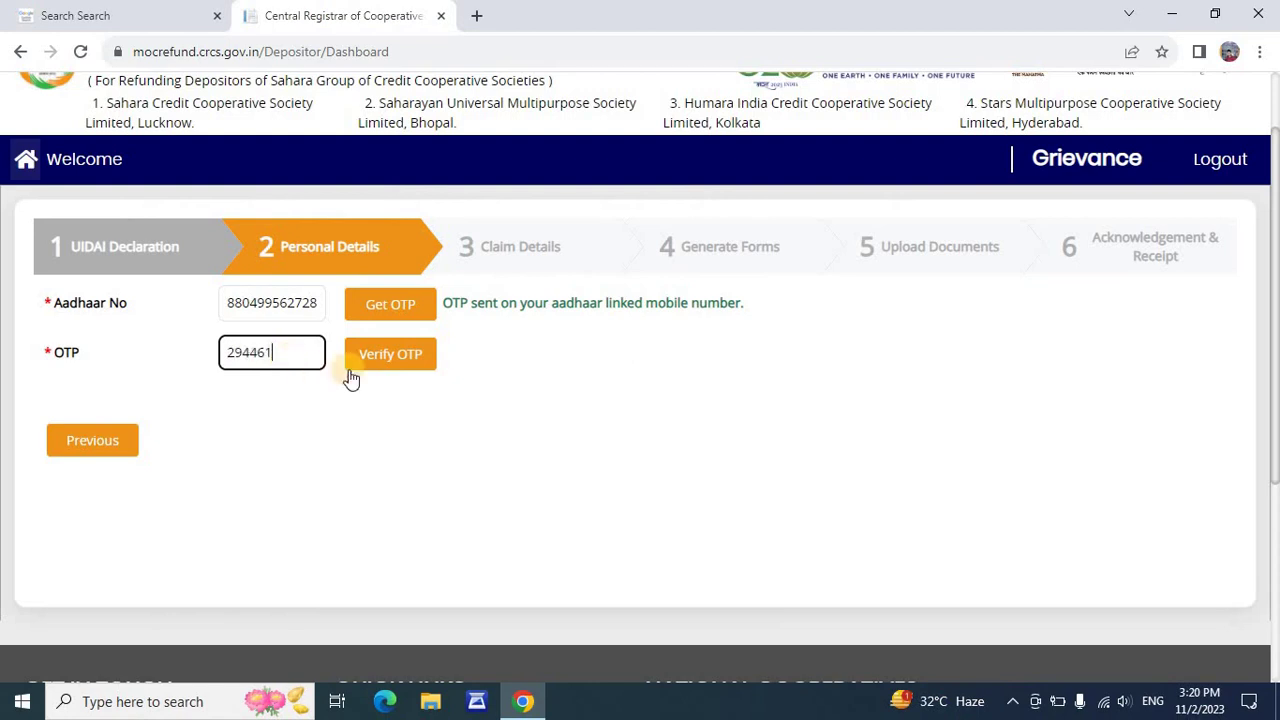
pyautogui.click(382, 366)
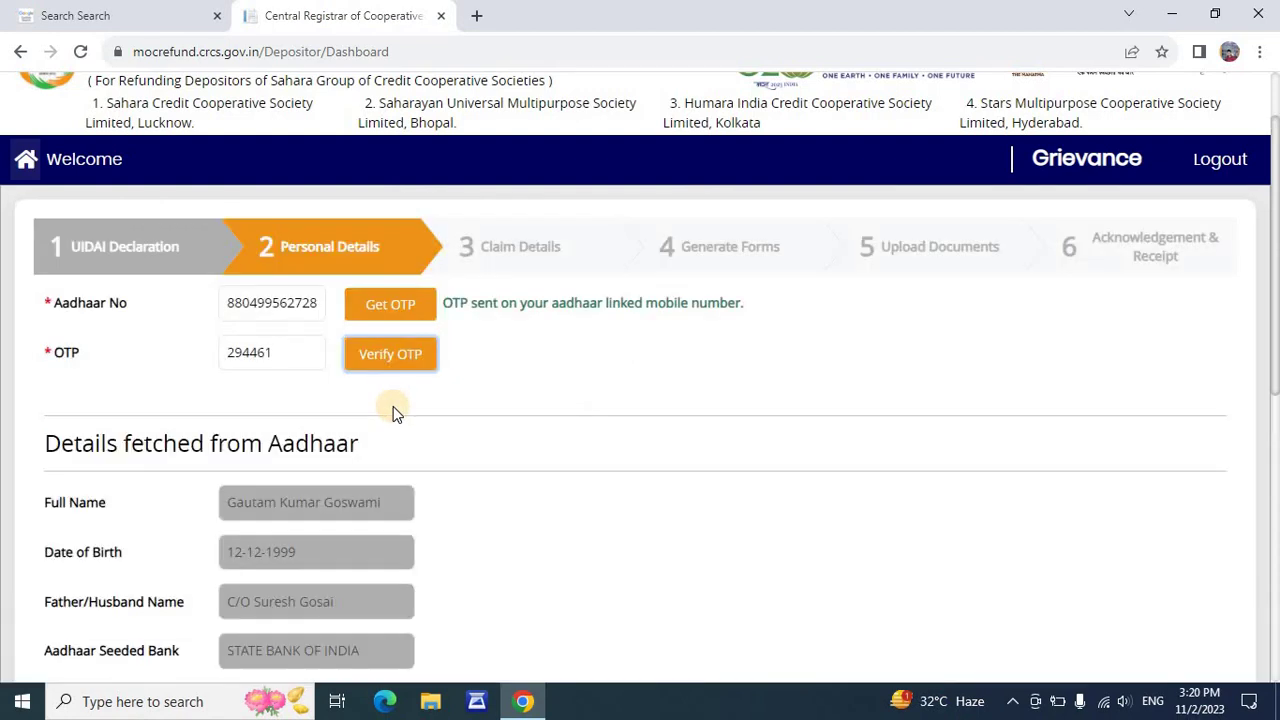
# - Leave the optional Email field blank and continue to step 3, Claim Details
pyautogui.scroll(-5, 395, 410)
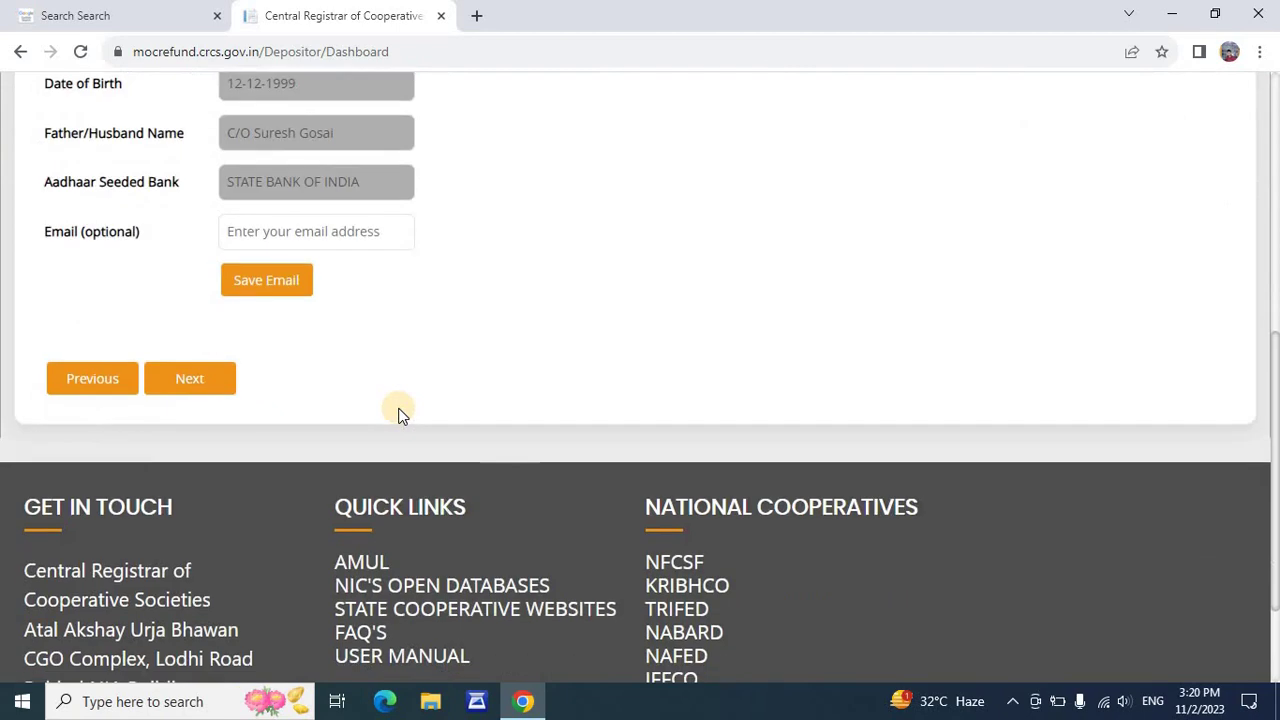
pyautogui.scroll(1, 398, 415)
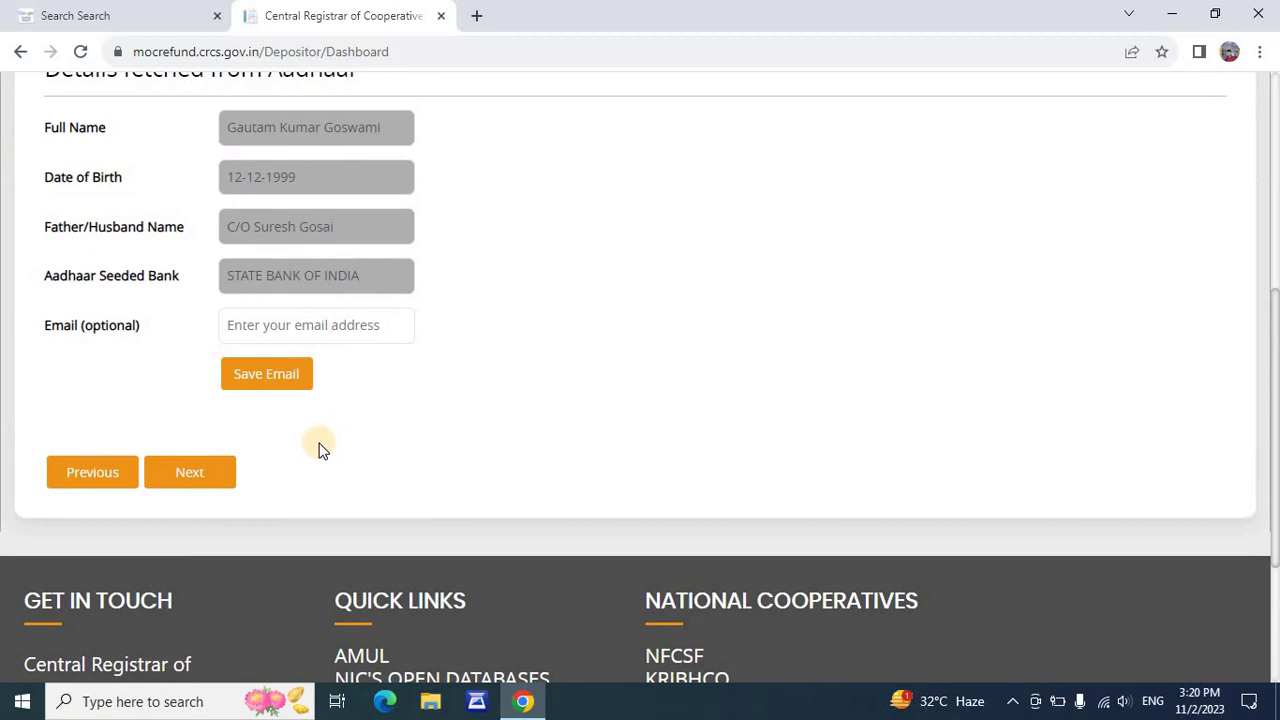
pyautogui.click(300, 323)
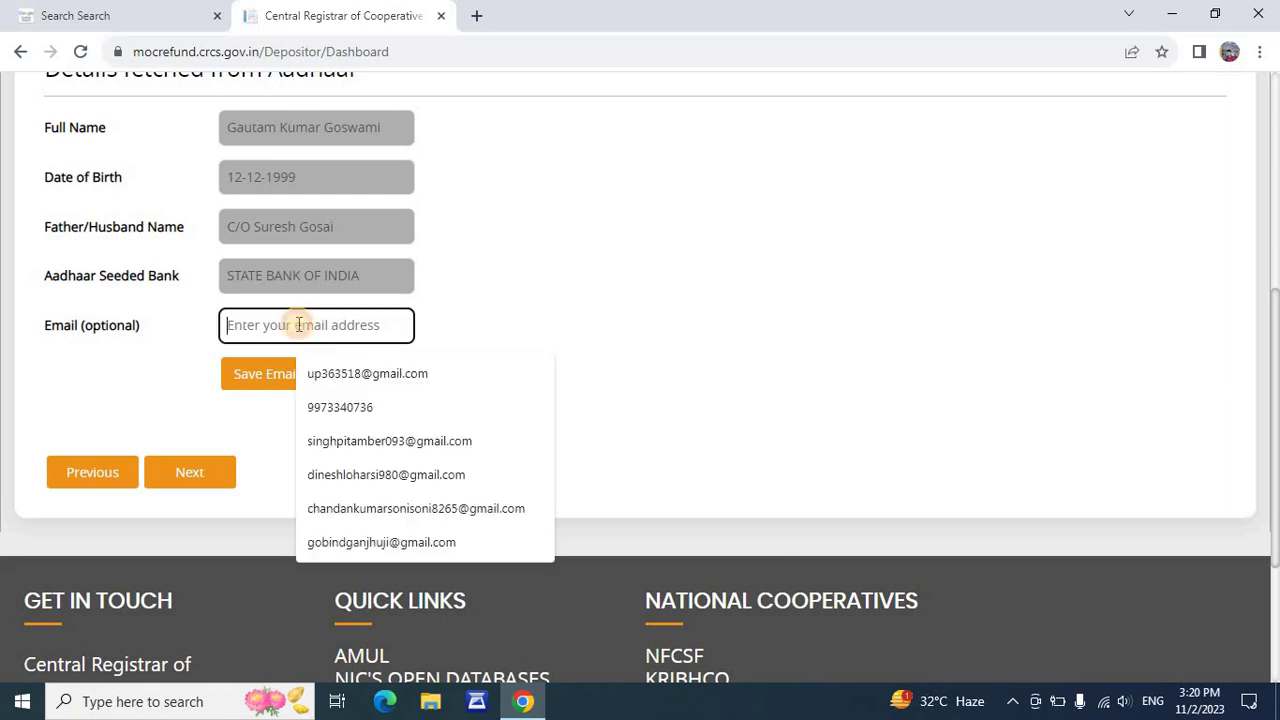
pyautogui.click(491, 320)
pyautogui.click(257, 338)
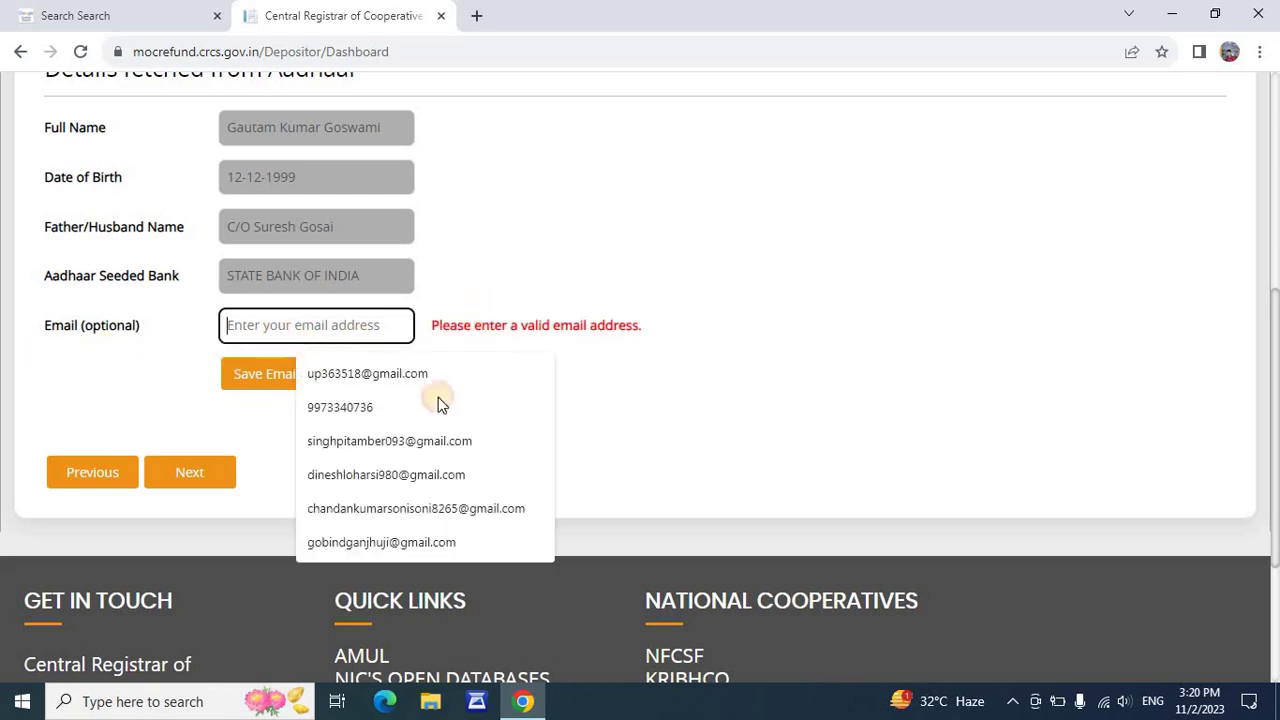
pyautogui.click(634, 434)
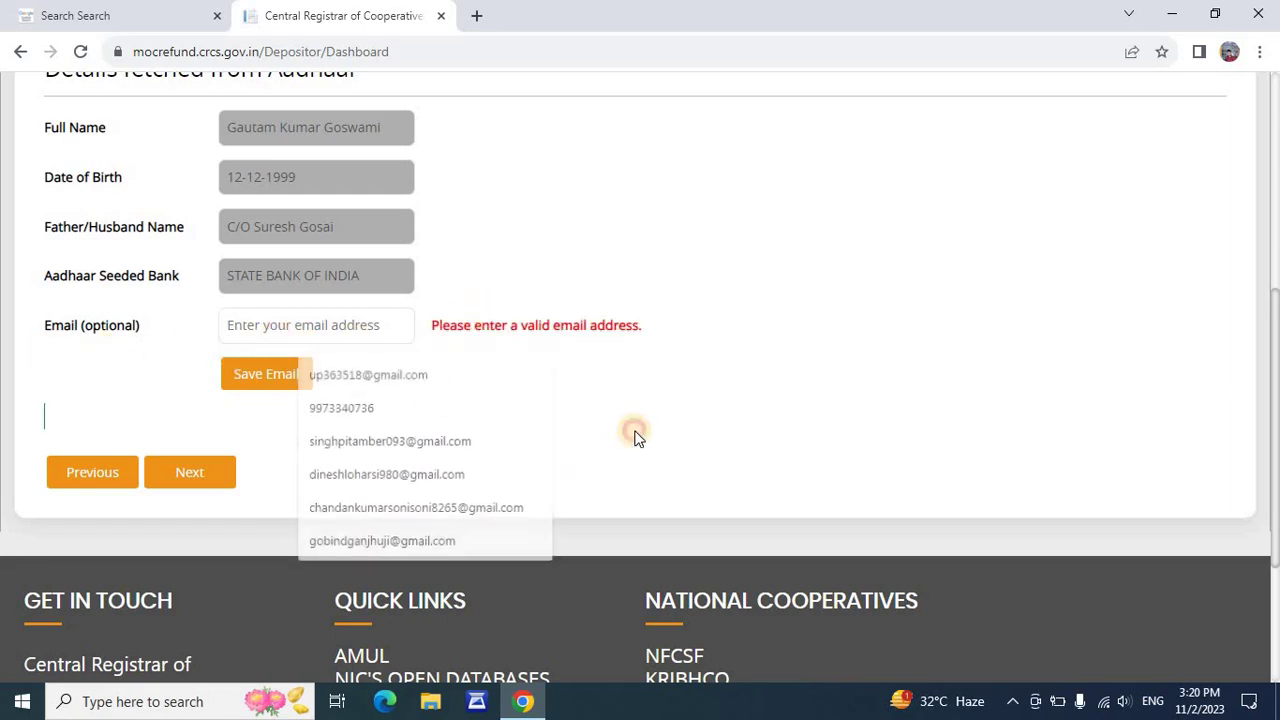
pyautogui.click(472, 330)
pyautogui.click(427, 368)
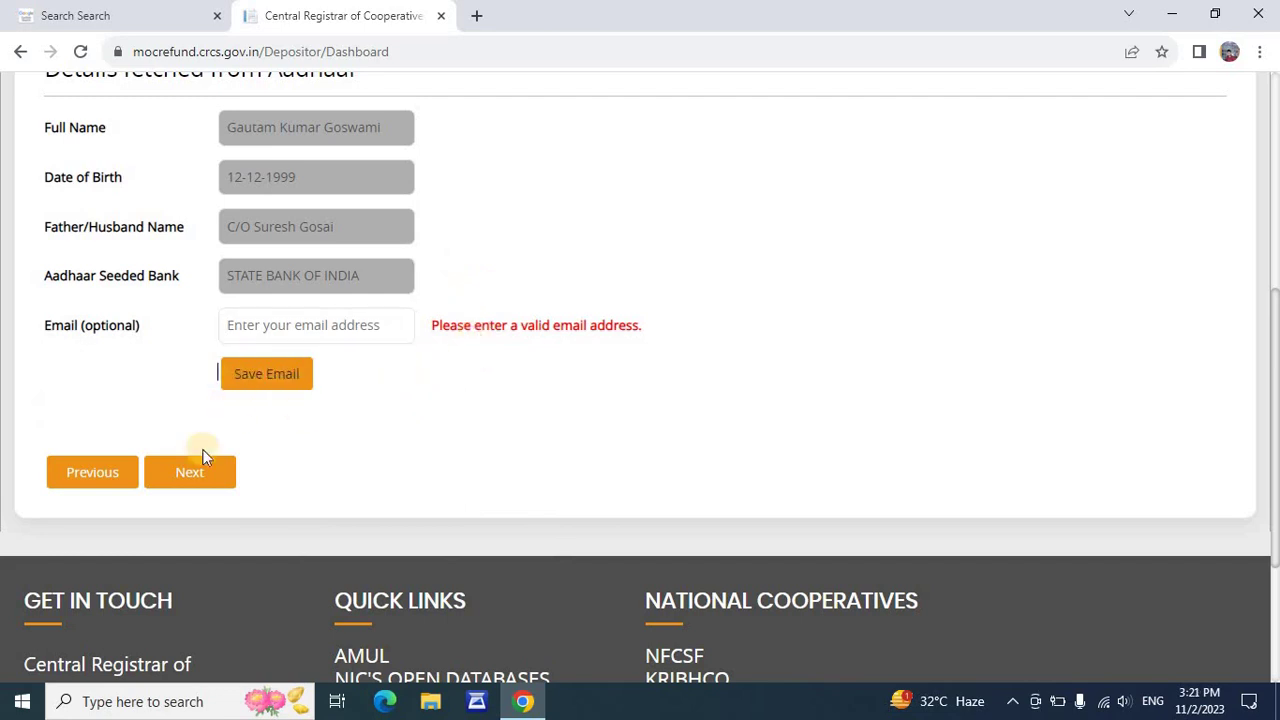
pyautogui.click(173, 478)
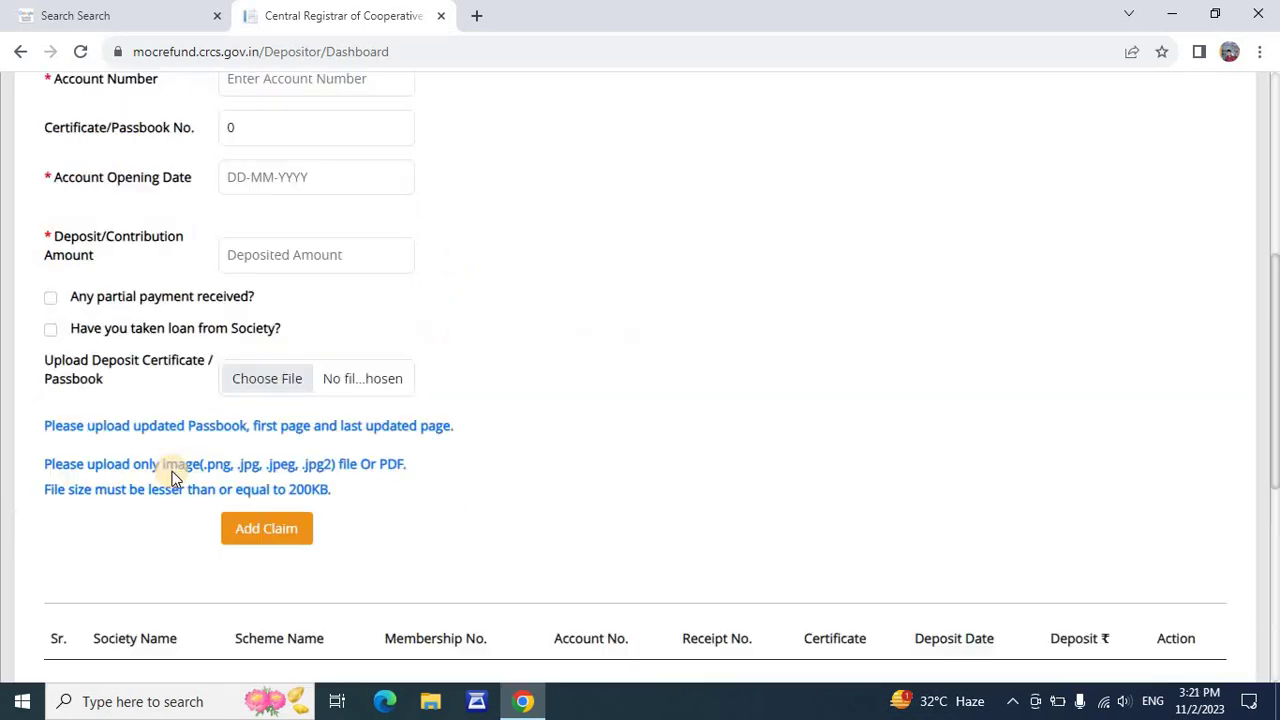
pyautogui.scroll(-3, 697, 401)
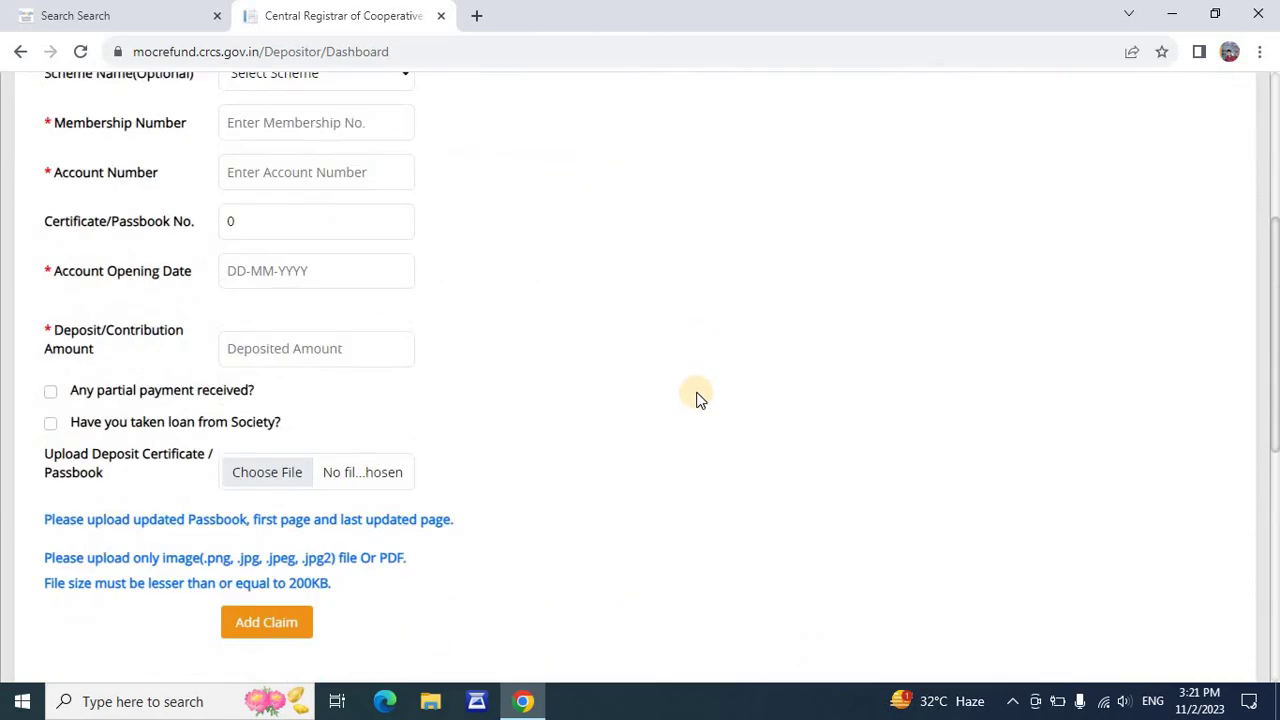
pyautogui.scroll(3, 694, 403)
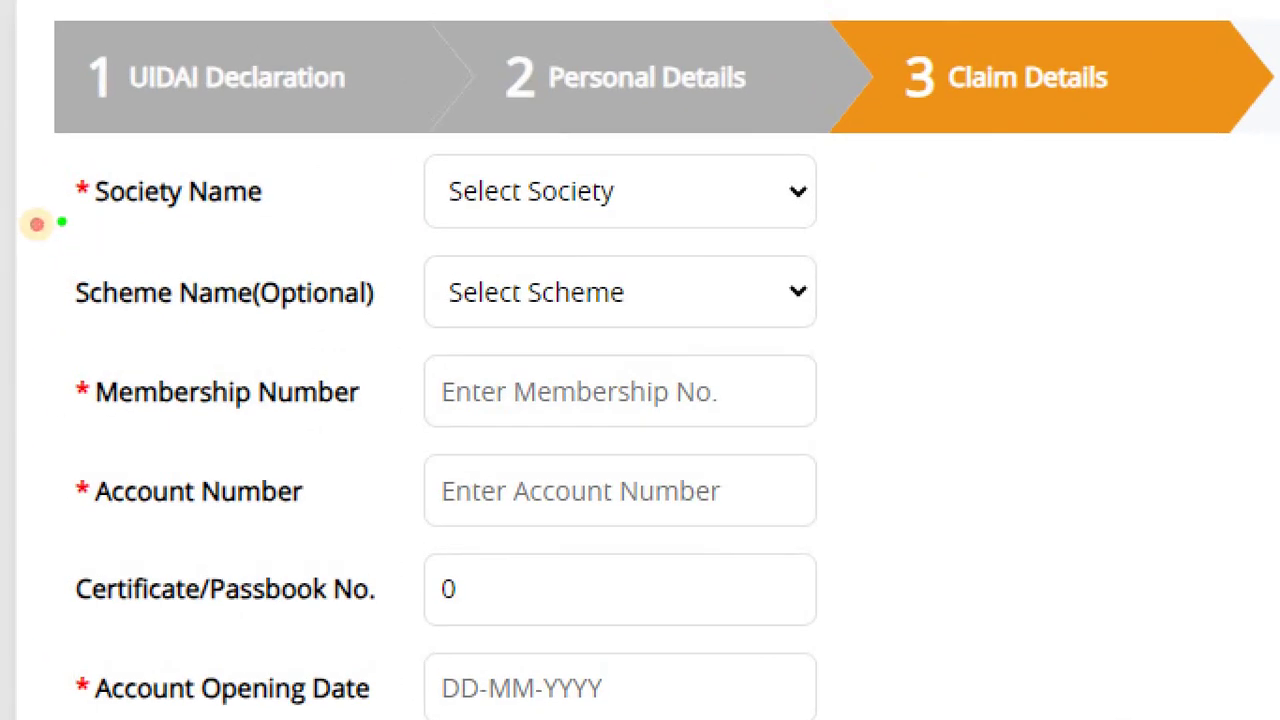
pyautogui.moveTo(57, 220); pyautogui.dragTo(270, 223)
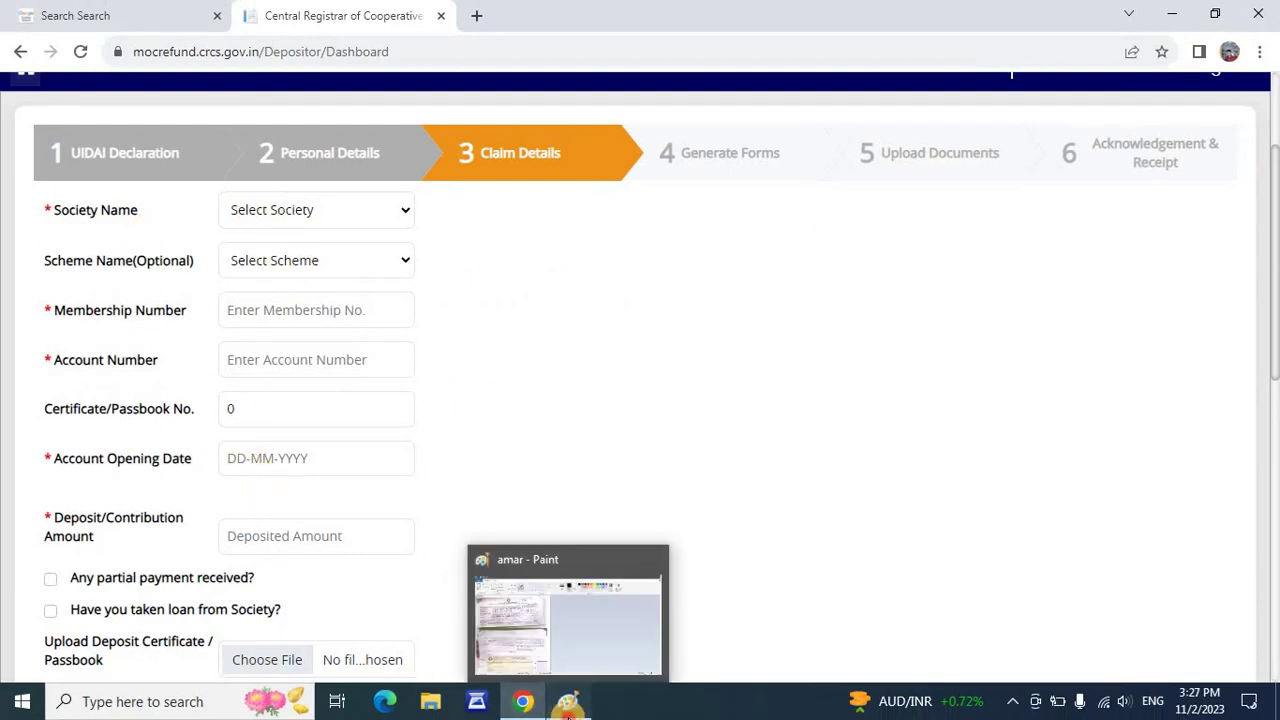
# - In Paint, mark the society name and underline the membership number on the passbook scan
pyautogui.click(568, 705)
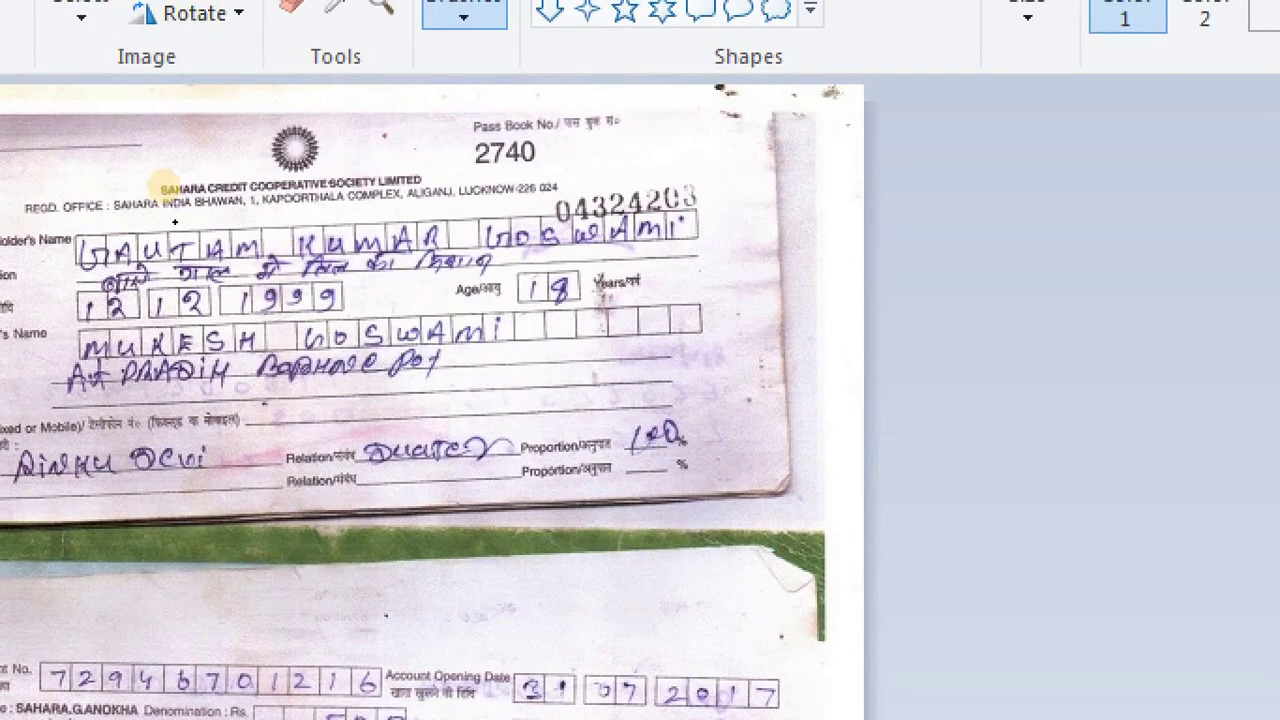
pyautogui.moveTo(153, 158)
pyautogui.mouseDown()
pyautogui.moveTo(215, 198)
pyautogui.moveTo(414, 185)
pyautogui.moveTo(458, 142)
pyautogui.moveTo(158, 168)
pyautogui.mouseUp()
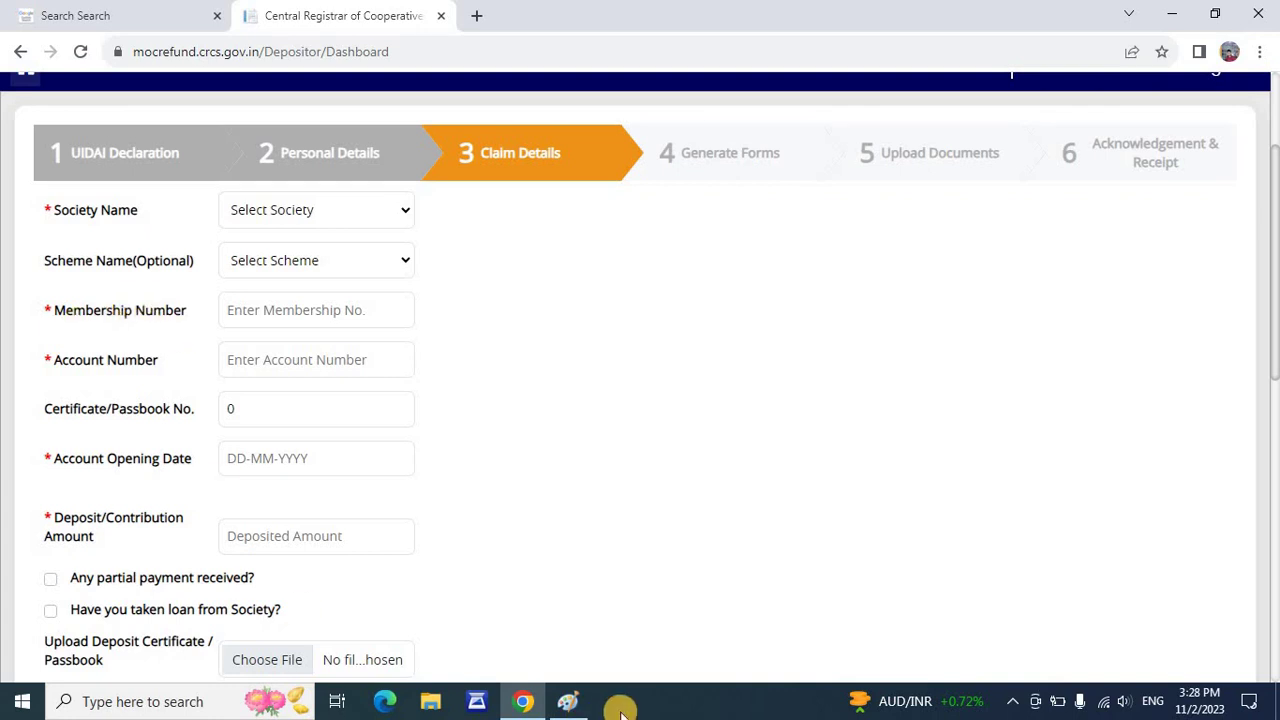
pyautogui.click(562, 704)
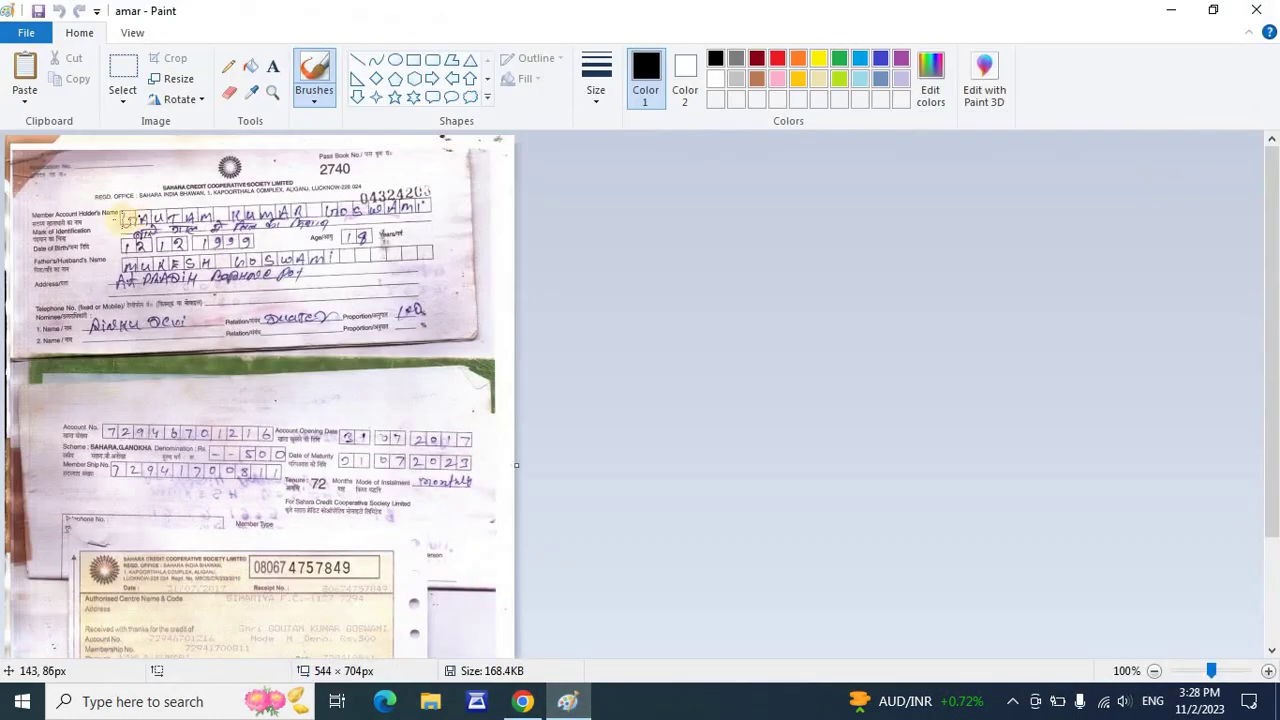
pyautogui.scroll(-3, 145, 432)
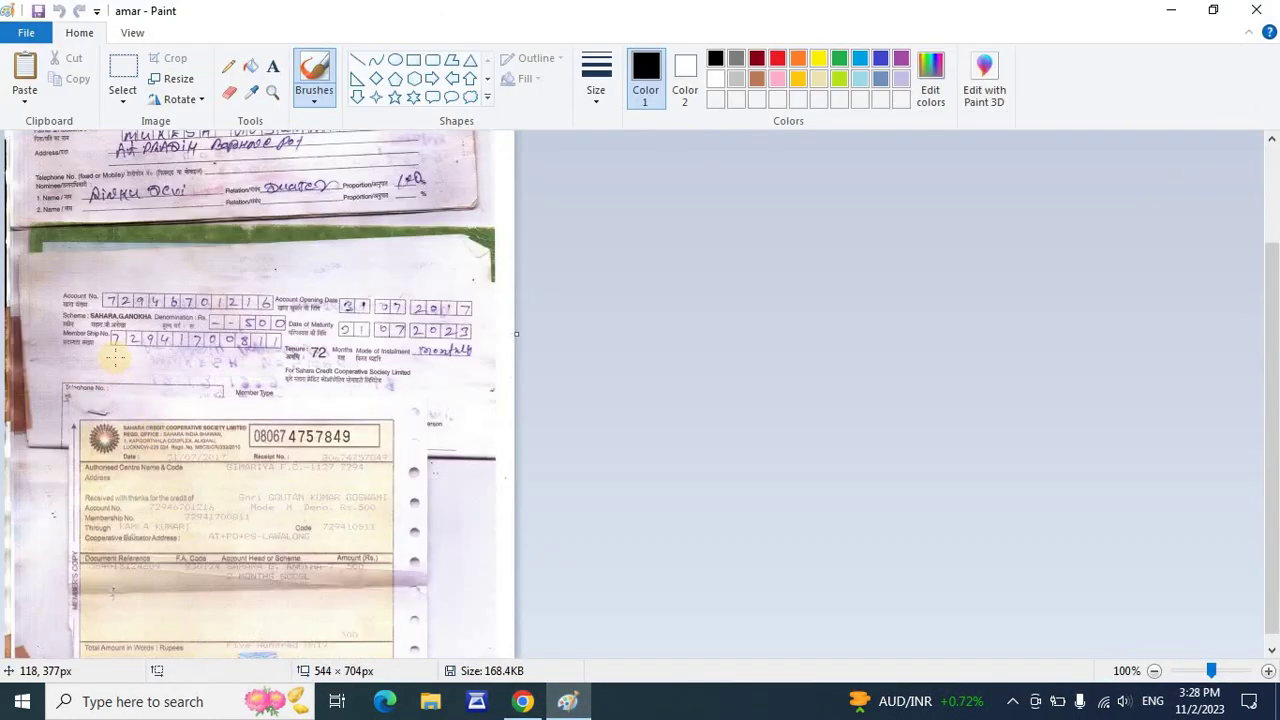
pyautogui.moveTo(115, 357); pyautogui.dragTo(278, 360)
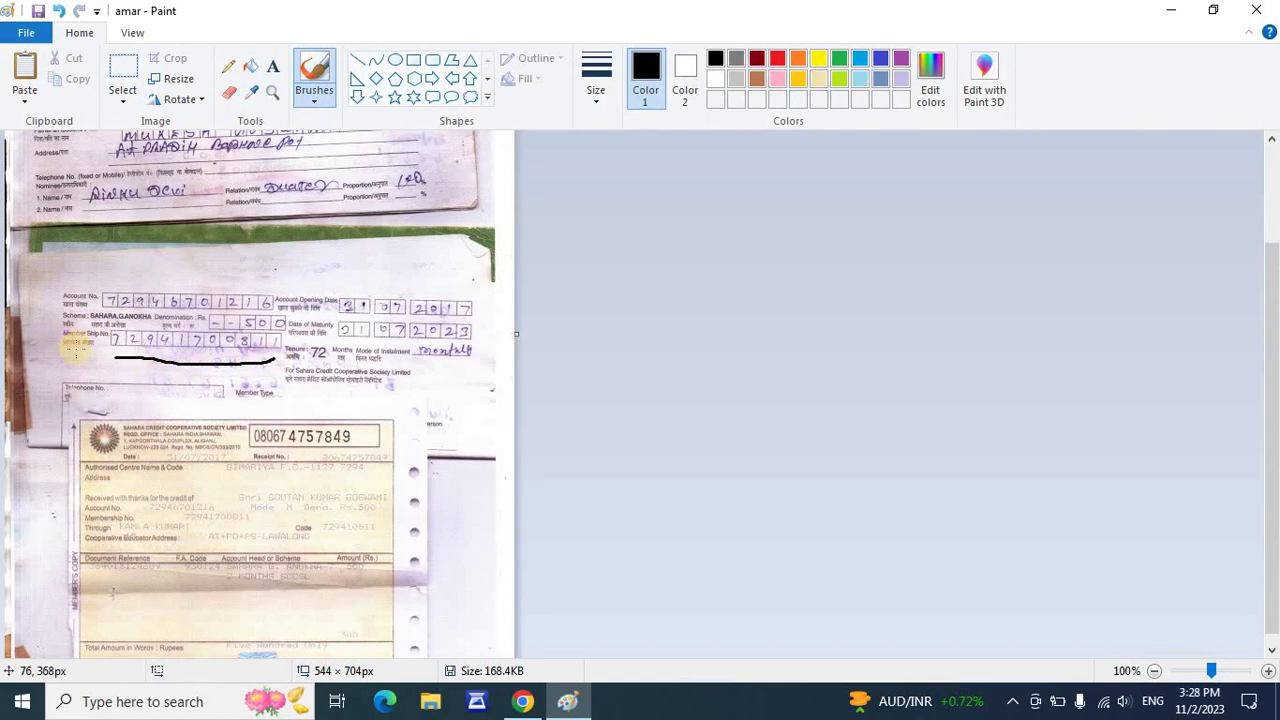
pyautogui.moveTo(57, 326)
pyautogui.mouseDown()
pyautogui.moveTo(57, 345)
pyautogui.moveTo(118, 360)
pyautogui.mouseUp()
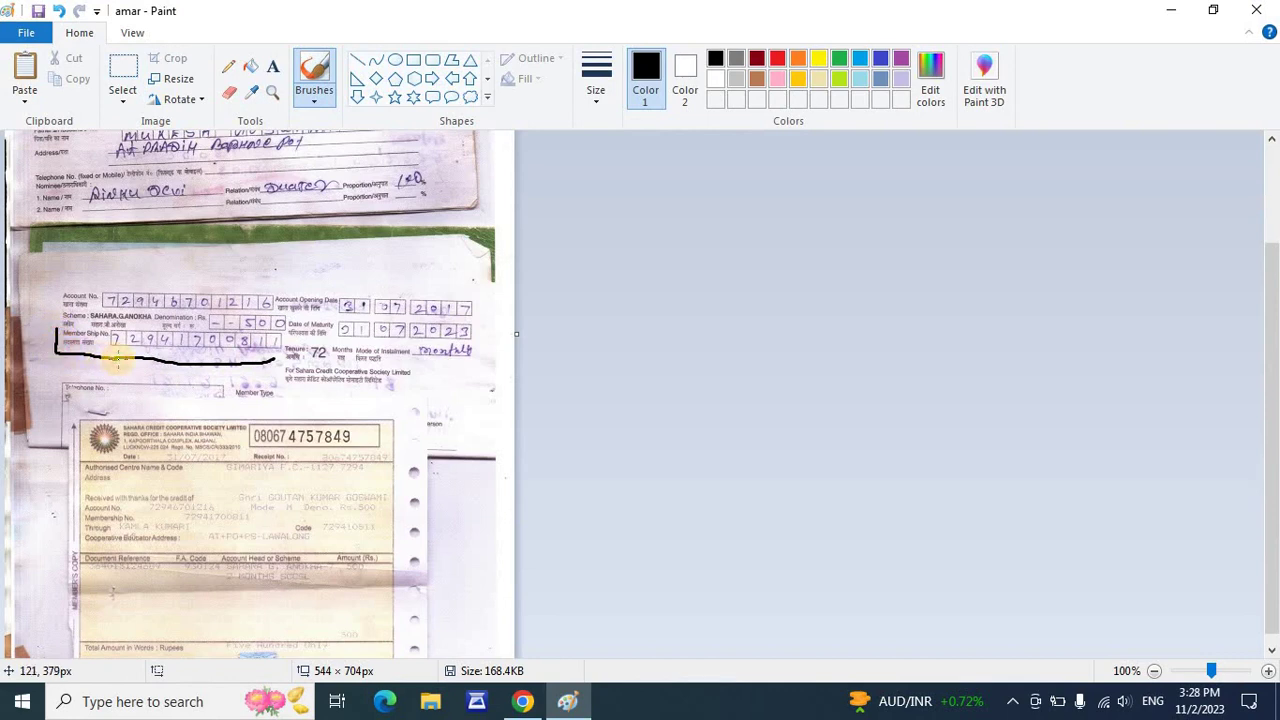
pyautogui.moveTo(292, 328); pyautogui.dragTo(266, 360)
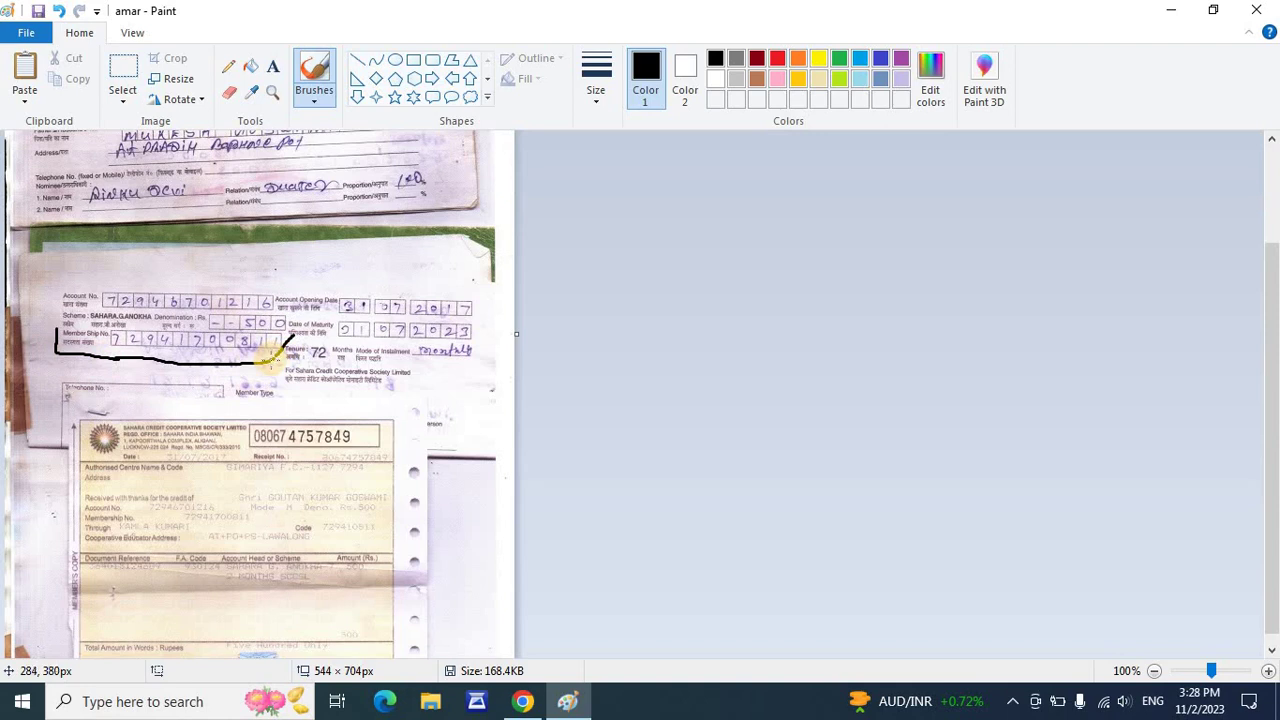
# - Underline the account details on the scanned receipt
pyautogui.scroll(-1, 274, 366)
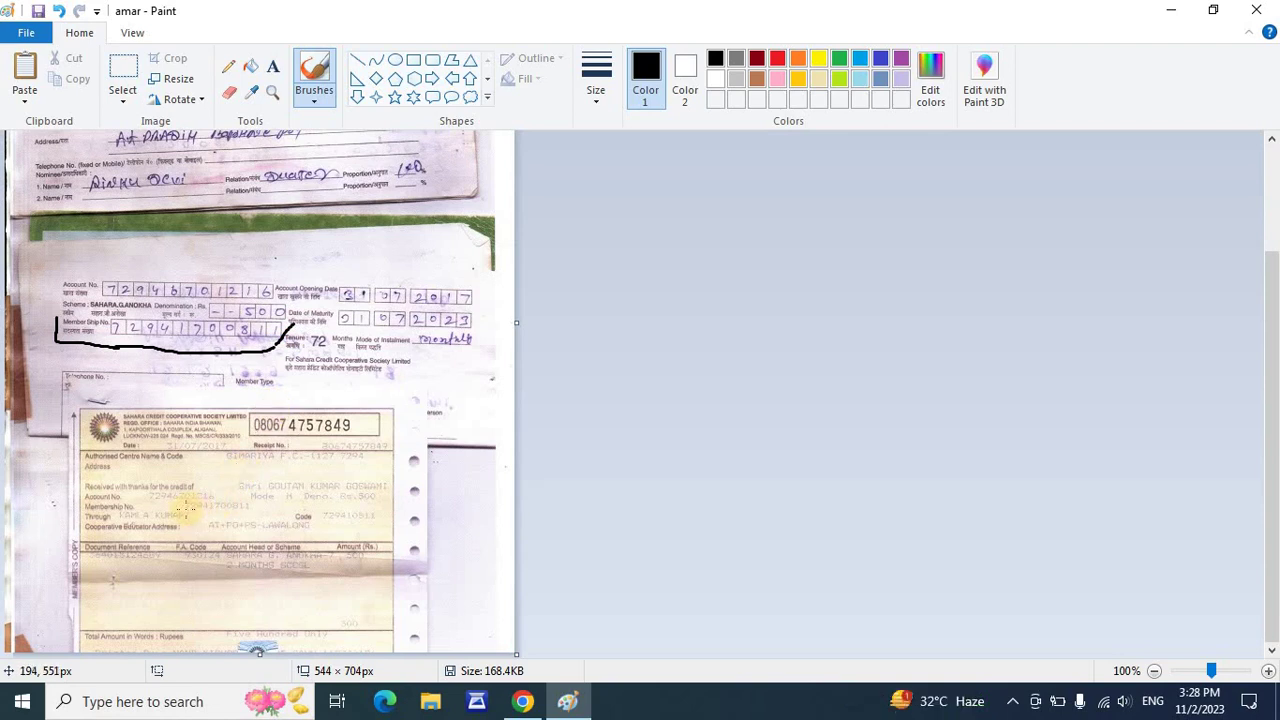
pyautogui.moveTo(185, 508); pyautogui.dragTo(252, 512)
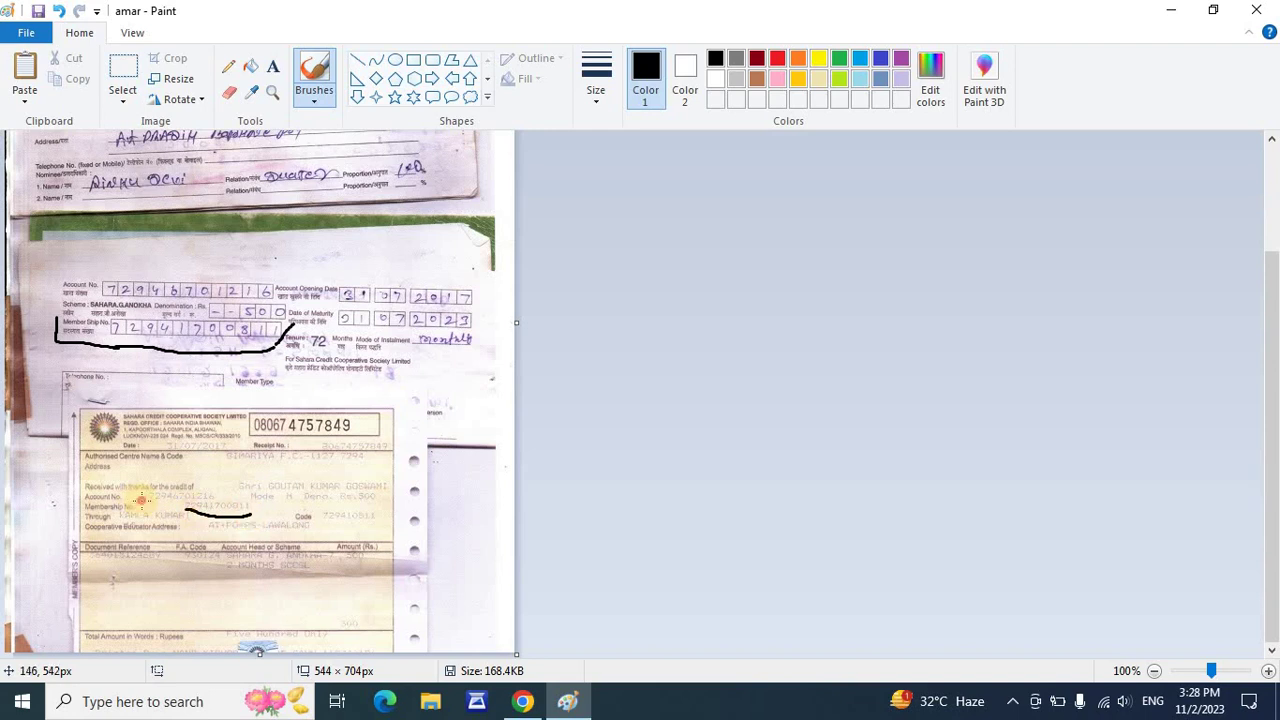
pyautogui.moveTo(141, 502); pyautogui.dragTo(201, 500)
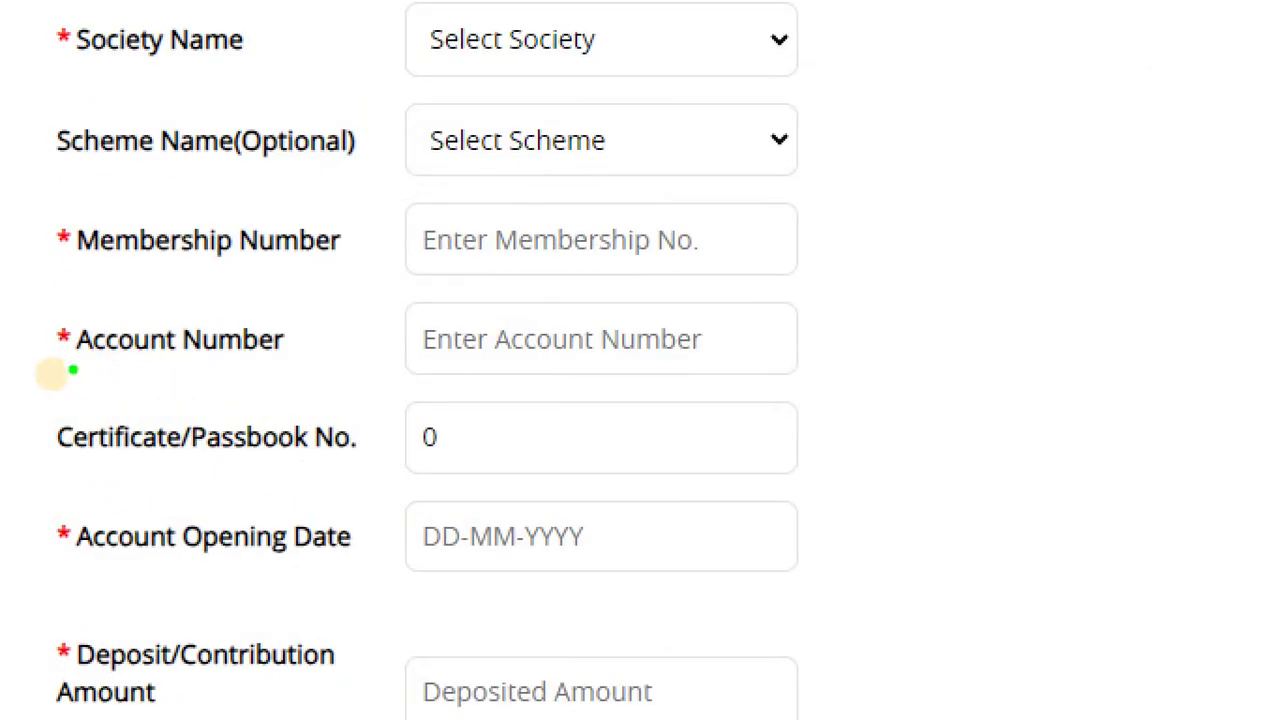
# - Highlight the form's Account Number and Membership Number fields, then bring the Paint scan forward
pyautogui.moveTo(73, 370); pyautogui.dragTo(273, 364)
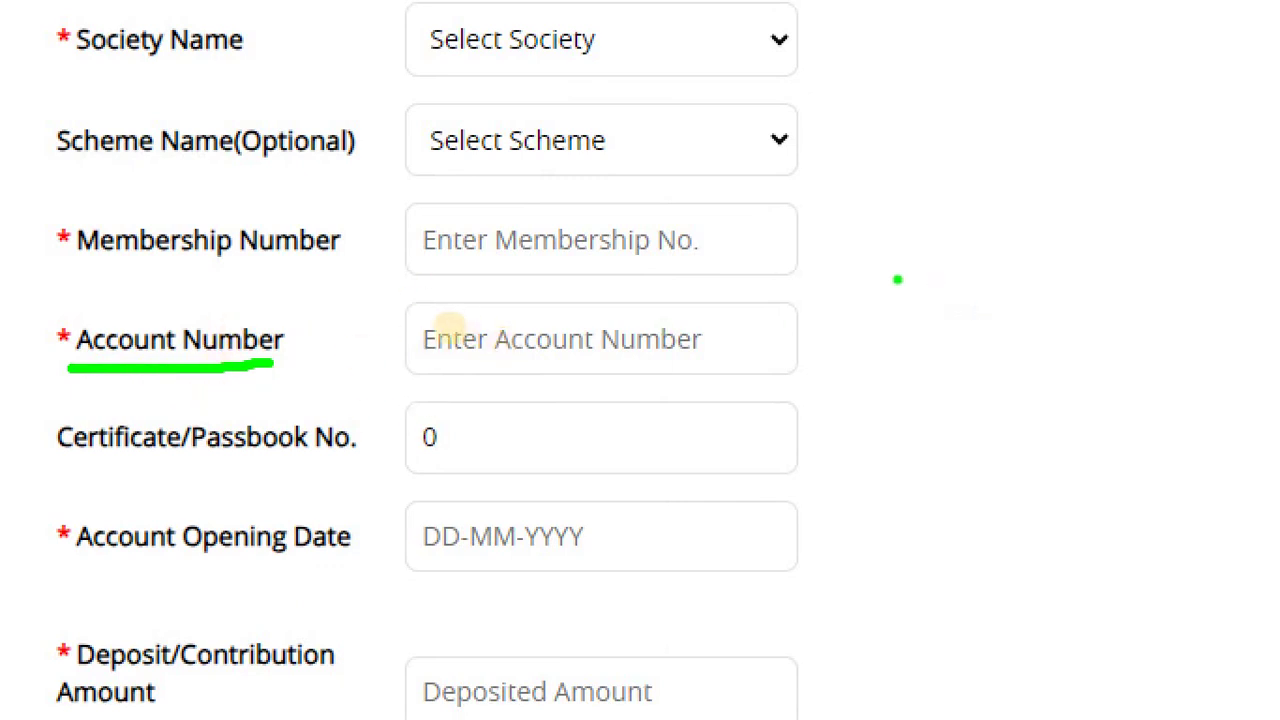
pyautogui.moveTo(797, 289)
pyautogui.mouseDown()
pyautogui.moveTo(388, 295)
pyautogui.moveTo(386, 371)
pyautogui.moveTo(828, 398)
pyautogui.moveTo(850, 292)
pyautogui.moveTo(806, 284)
pyautogui.moveTo(778, 300)
pyautogui.mouseUp()
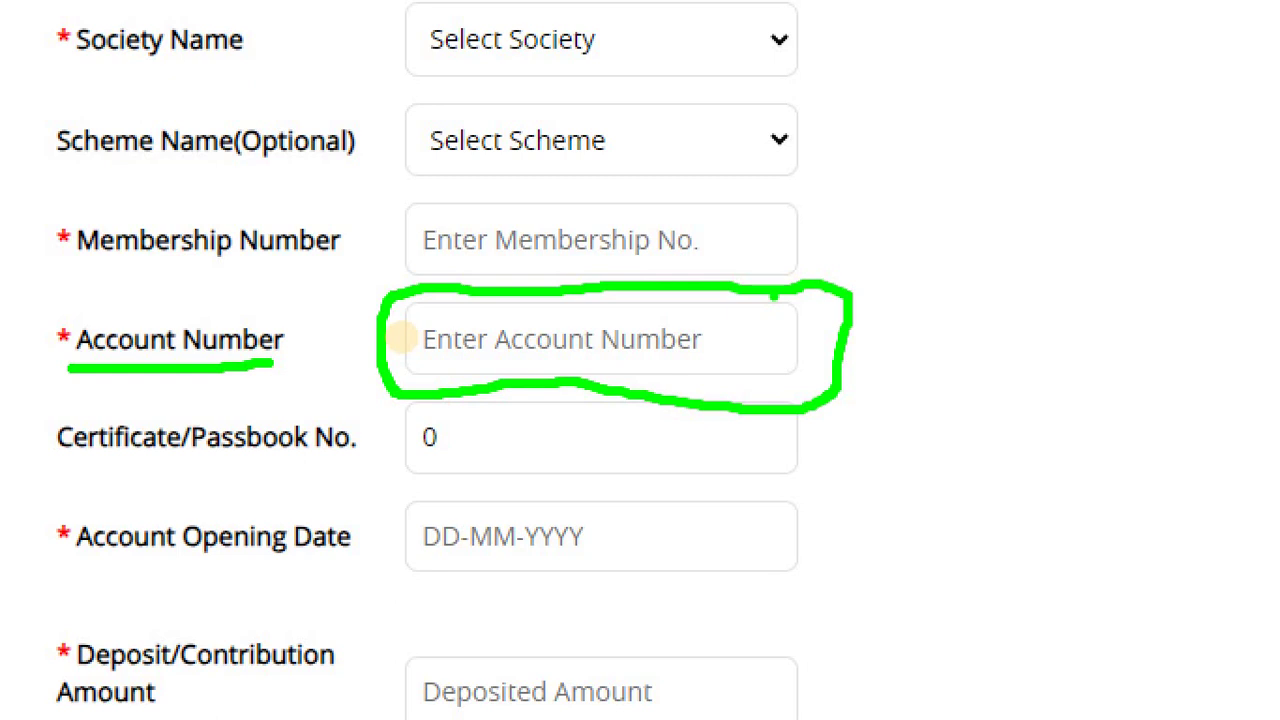
pyautogui.moveTo(185, 373)
pyautogui.mouseDown()
pyautogui.moveTo(285, 396)
pyautogui.moveTo(480, 318)
pyautogui.mouseUp()
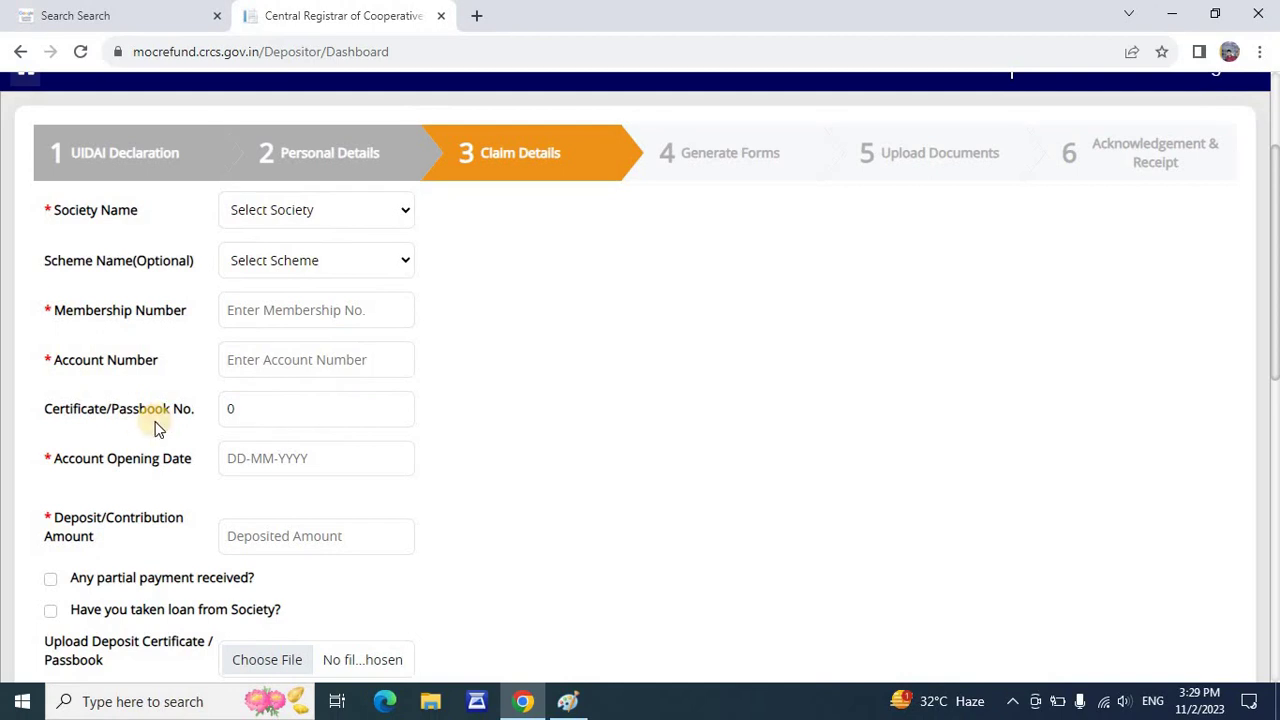
pyautogui.click(567, 701)
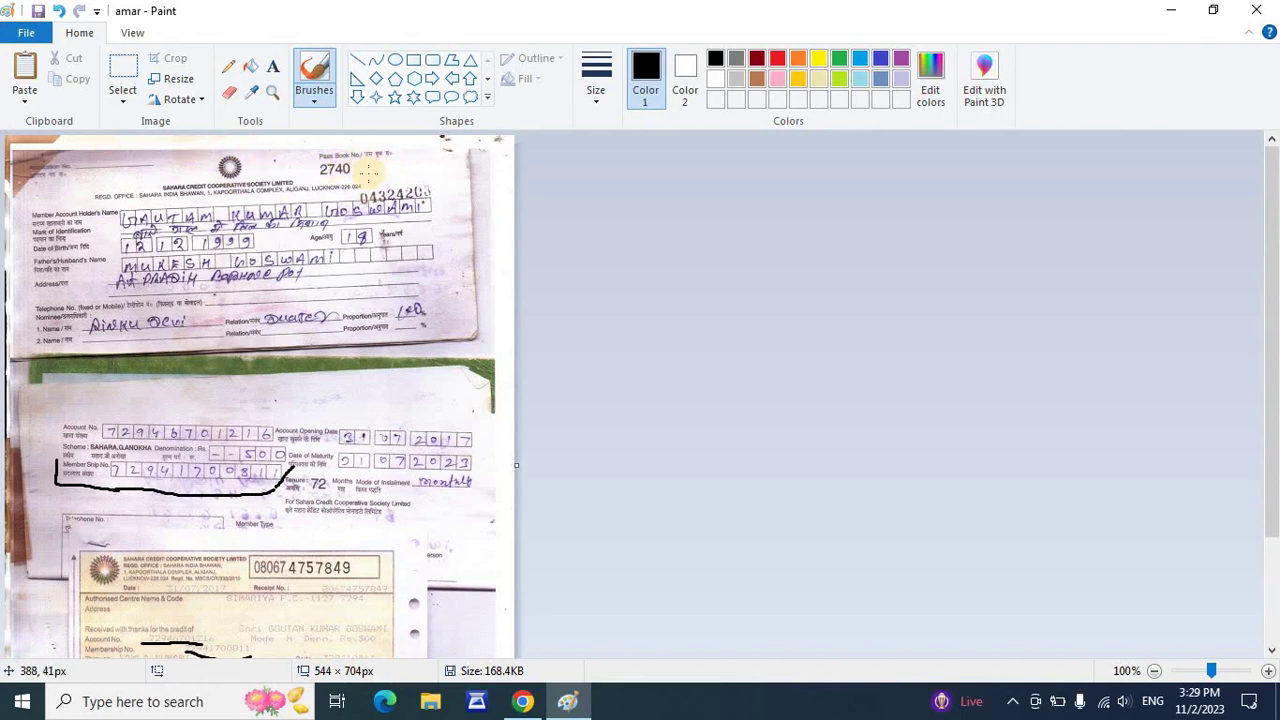
# - Circle the certificate number on the scan, minimize Paint, and click the Membership Number field
pyautogui.moveTo(315, 177)
pyautogui.mouseDown()
pyautogui.moveTo(355, 177)
pyautogui.moveTo(352, 208)
pyautogui.moveTo(440, 192)
pyautogui.moveTo(326, 155)
pyautogui.moveTo(318, 176)
pyautogui.mouseUp()
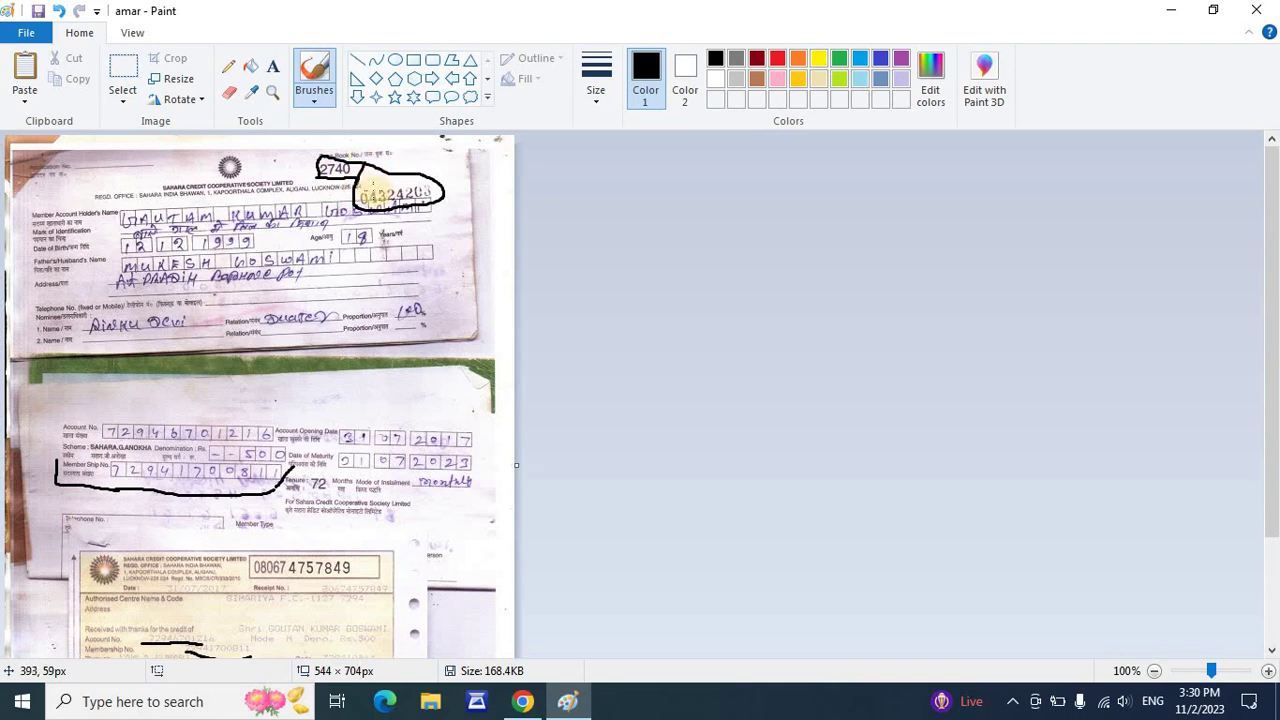
pyautogui.moveTo(372, 190); pyautogui.dragTo(390, 180)
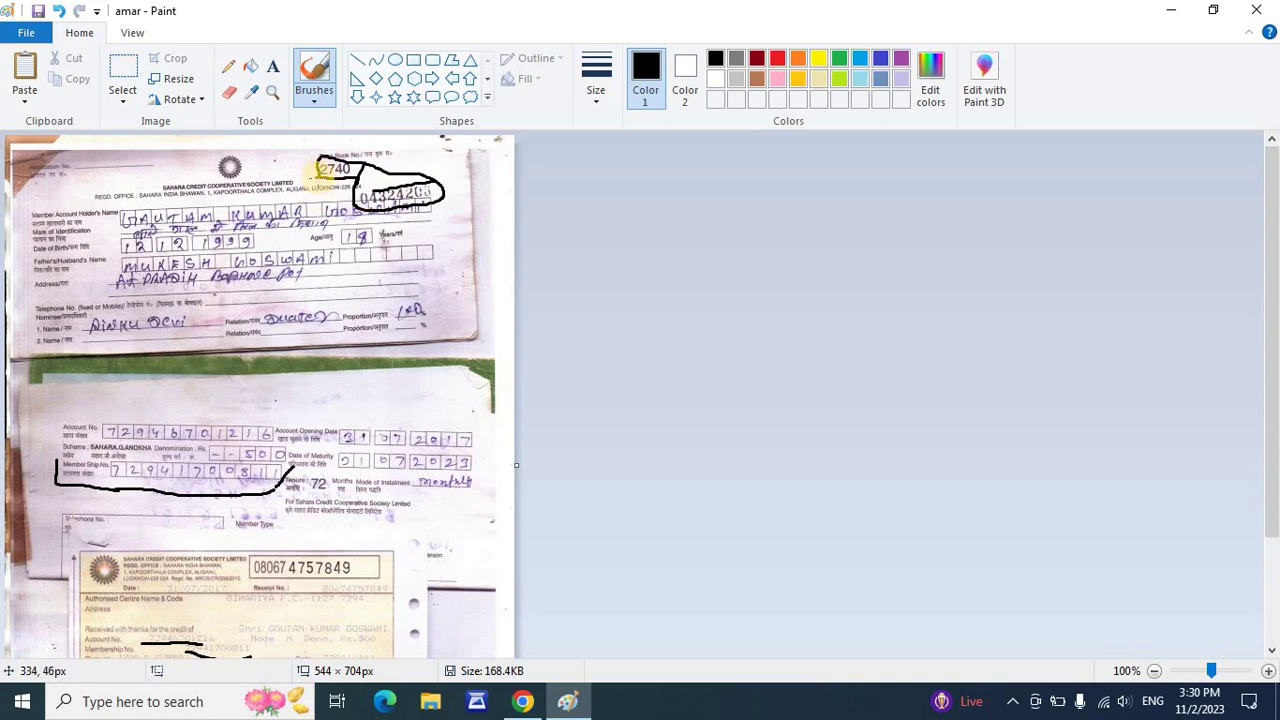
pyautogui.click(1171, 10)
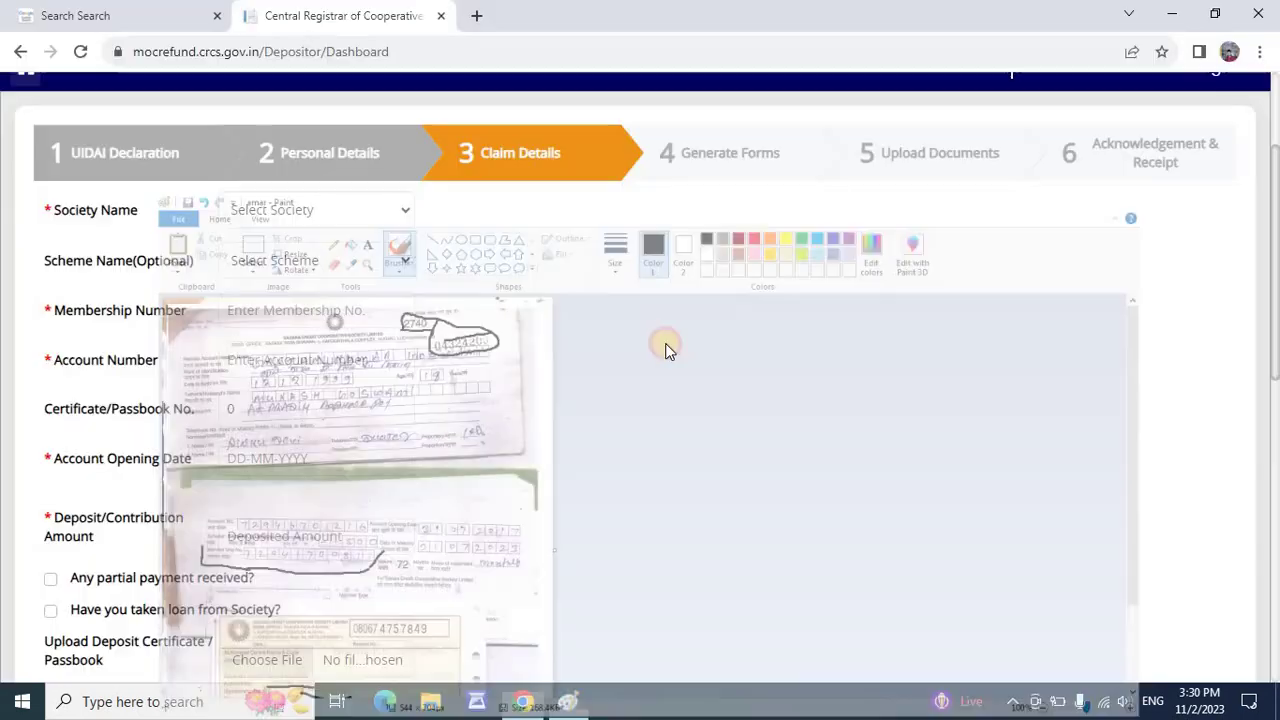
pyautogui.click(254, 312)
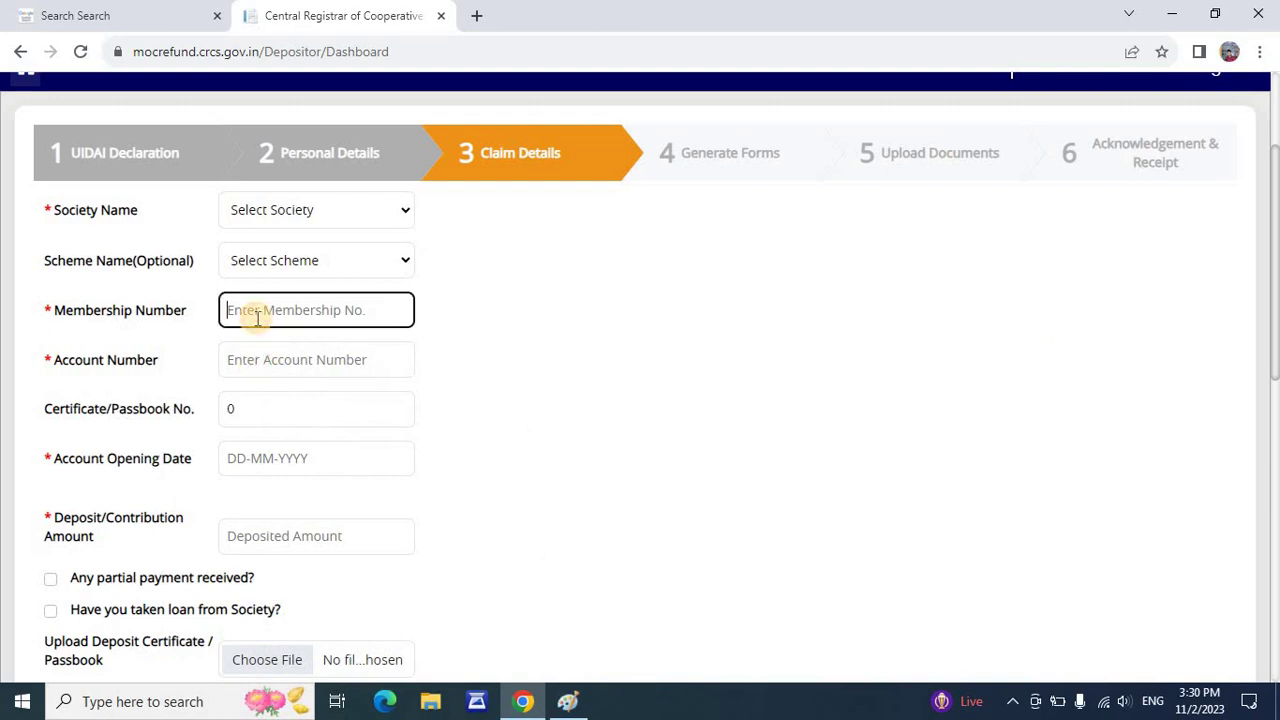
# - Circle the account opening date on the Paint passbook scan, then minimize Paint to return to the form
pyautogui.click(274, 410)
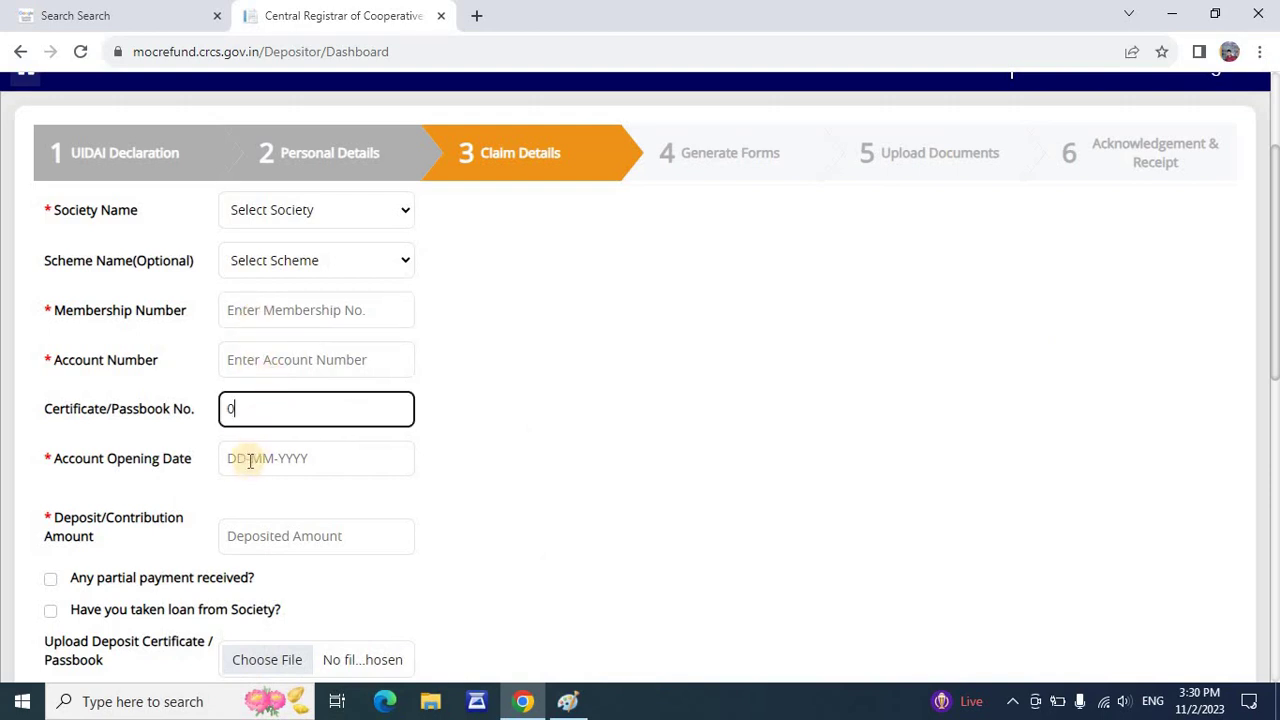
pyautogui.click(254, 465)
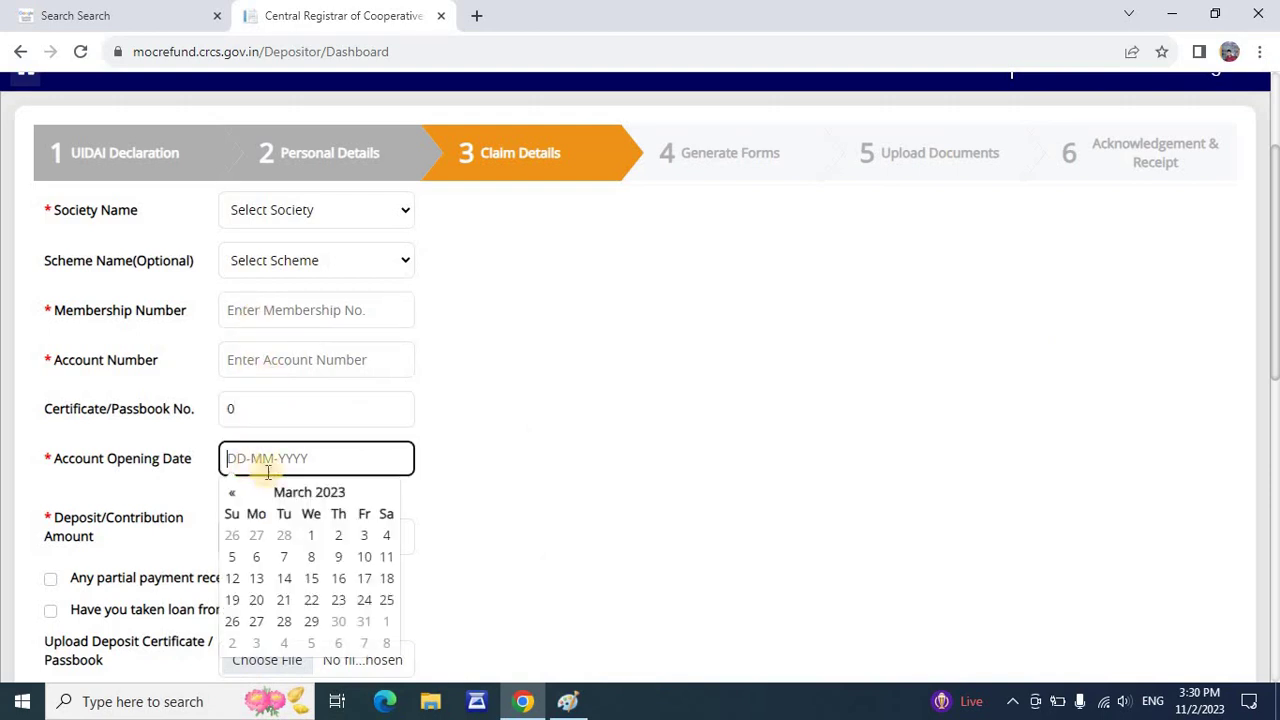
pyautogui.click(570, 703)
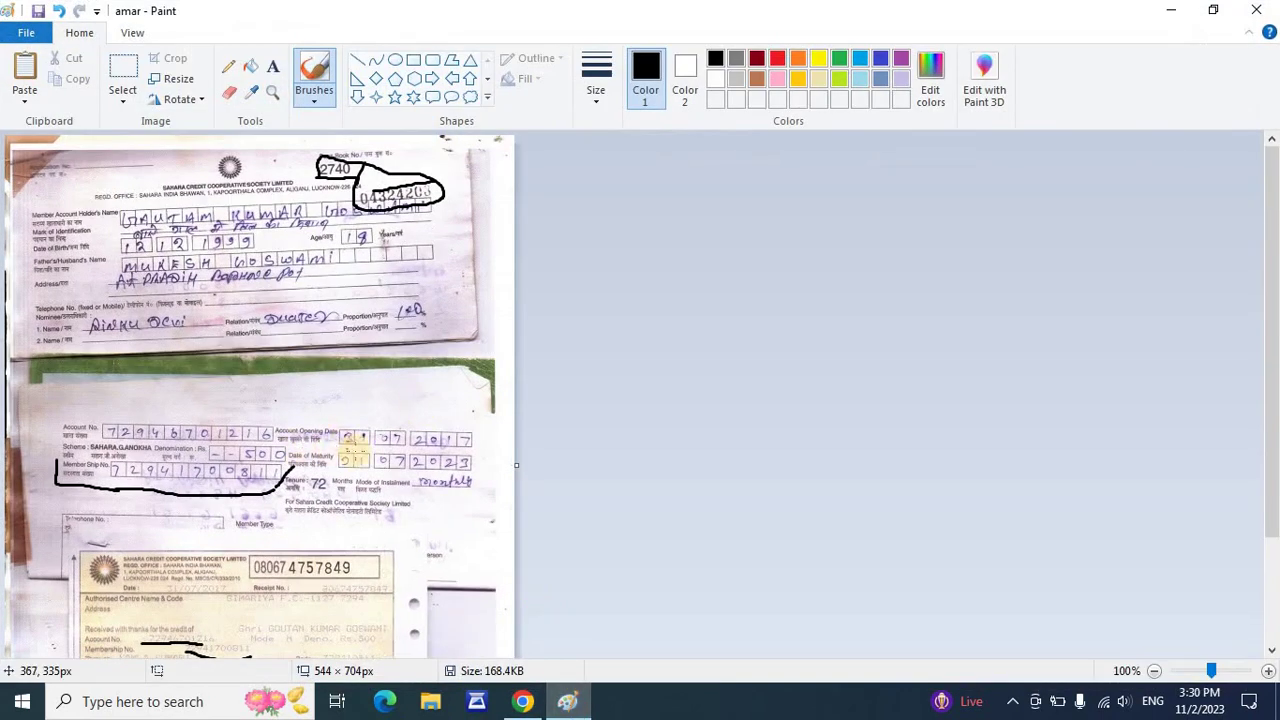
pyautogui.moveTo(353, 452)
pyautogui.mouseDown()
pyautogui.moveTo(452, 459)
pyautogui.moveTo(488, 445)
pyautogui.moveTo(486, 420)
pyautogui.moveTo(455, 410)
pyautogui.moveTo(337, 423)
pyautogui.moveTo(329, 434)
pyautogui.moveTo(347, 454)
pyautogui.mouseUp()
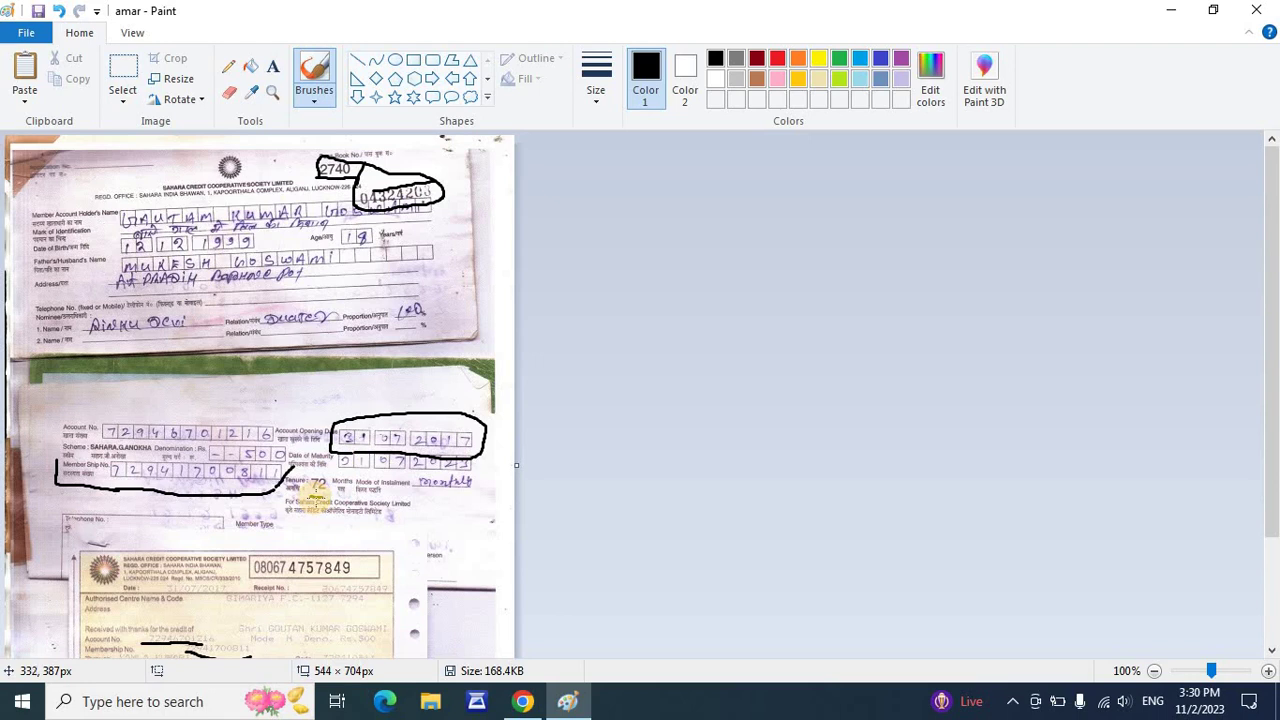
pyautogui.click(1170, 10)
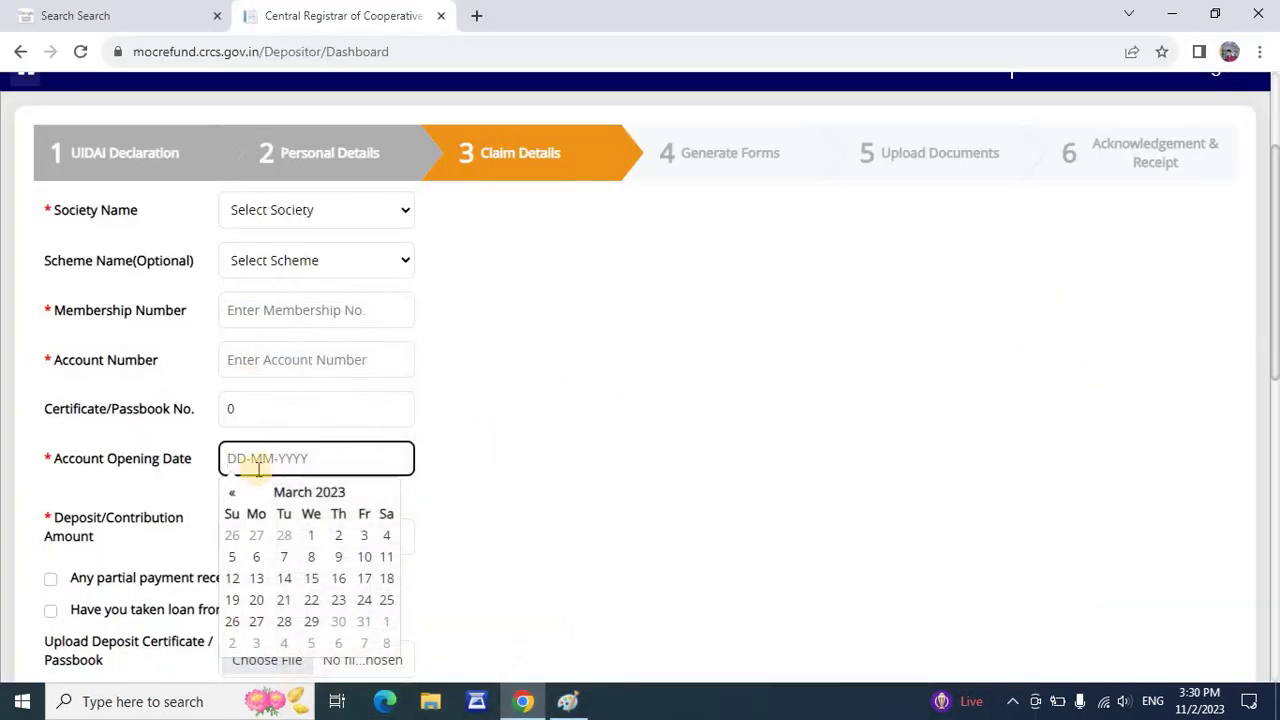
pyautogui.click(563, 434)
pyautogui.scroll(-2, 294, 357)
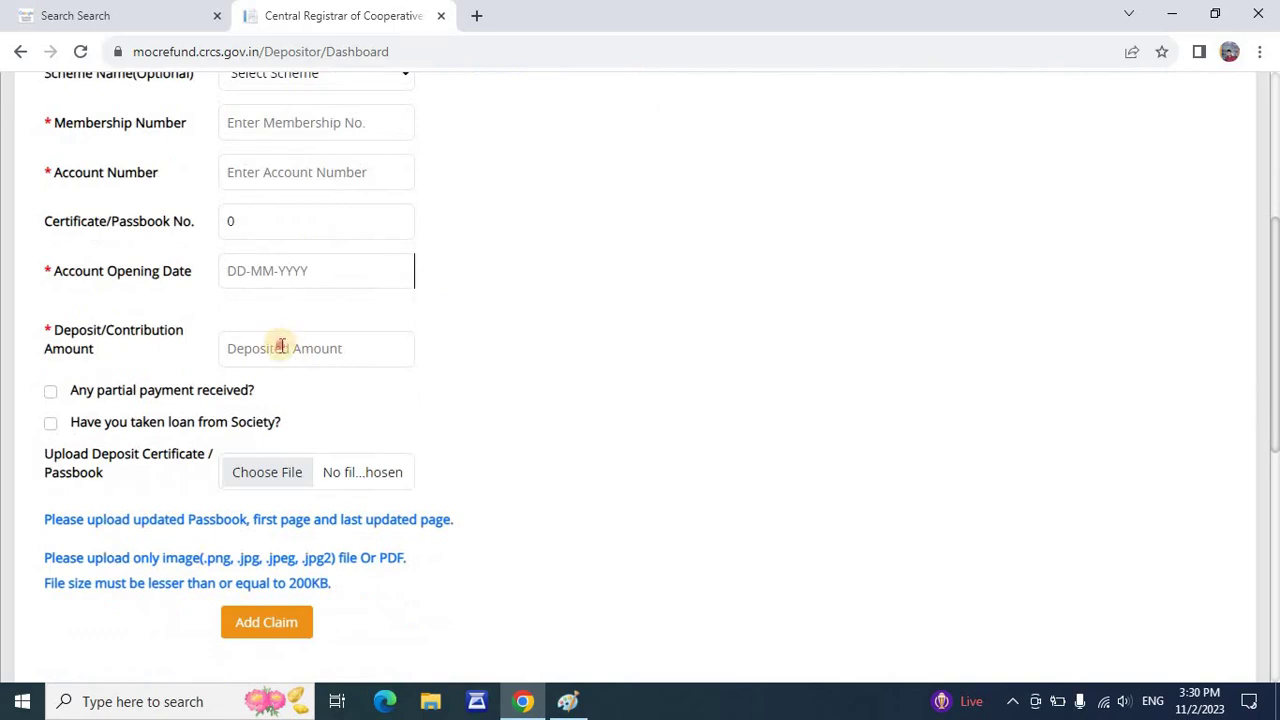
pyautogui.click(281, 347)
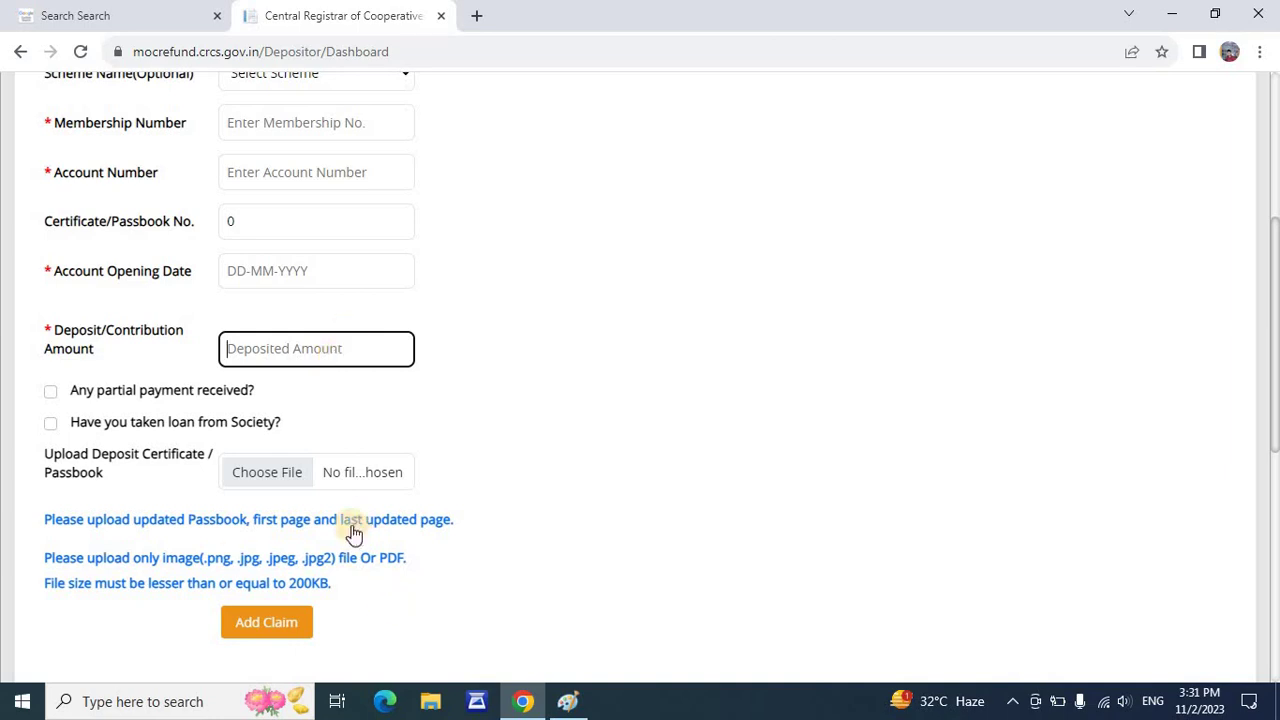
pyautogui.scroll(4, 305, 500)
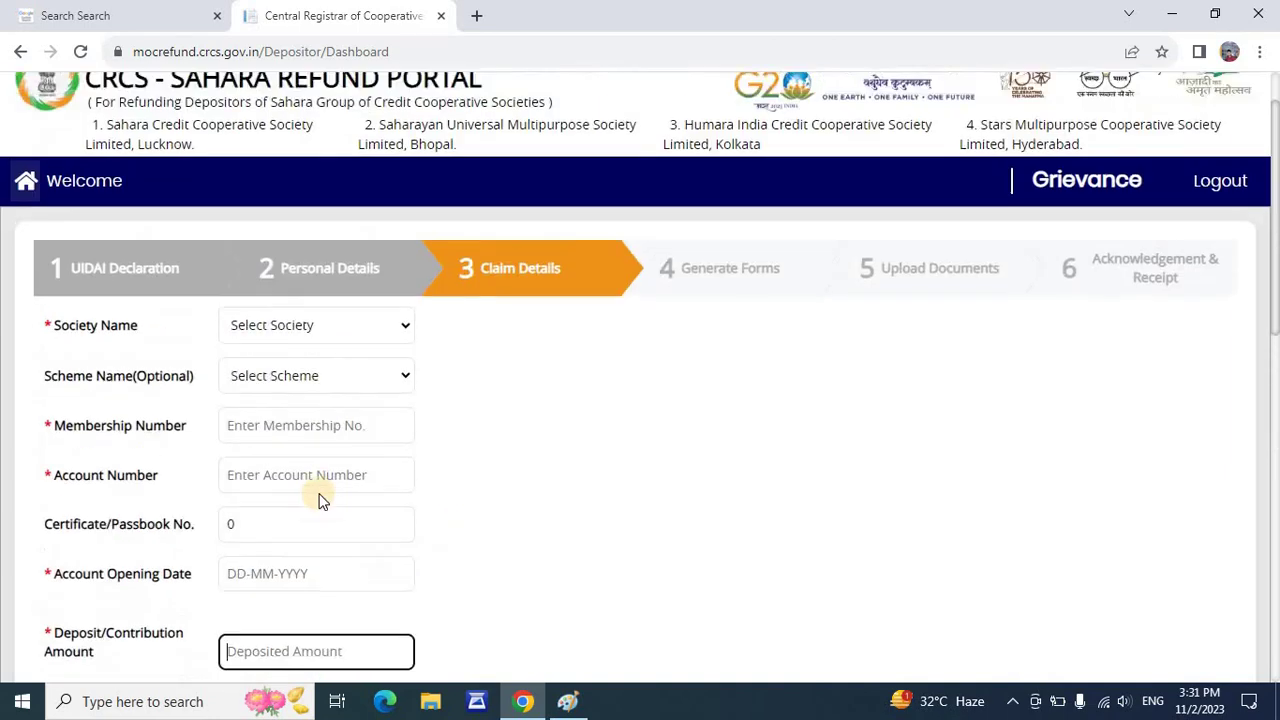
pyautogui.scroll(-2, 310, 520)
pyautogui.scroll(1, 310, 520)
pyautogui.scroll(-2, 337, 506)
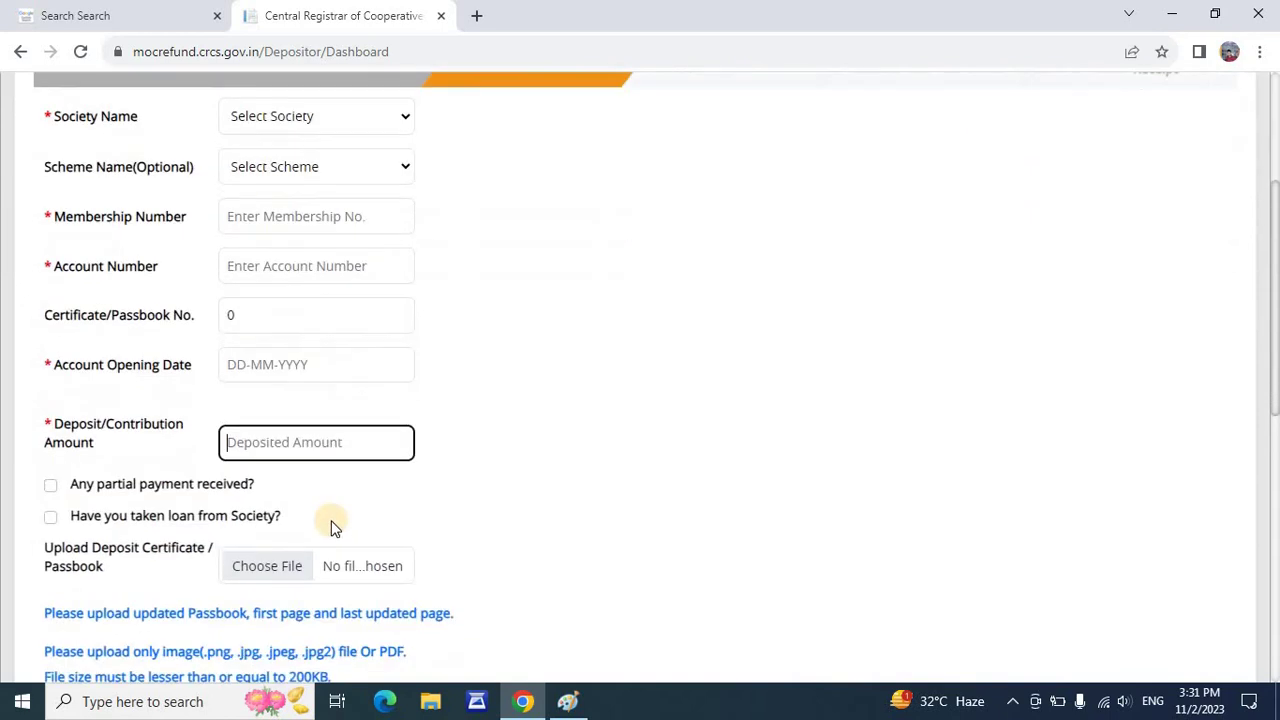
pyautogui.scroll(-1, 331, 526)
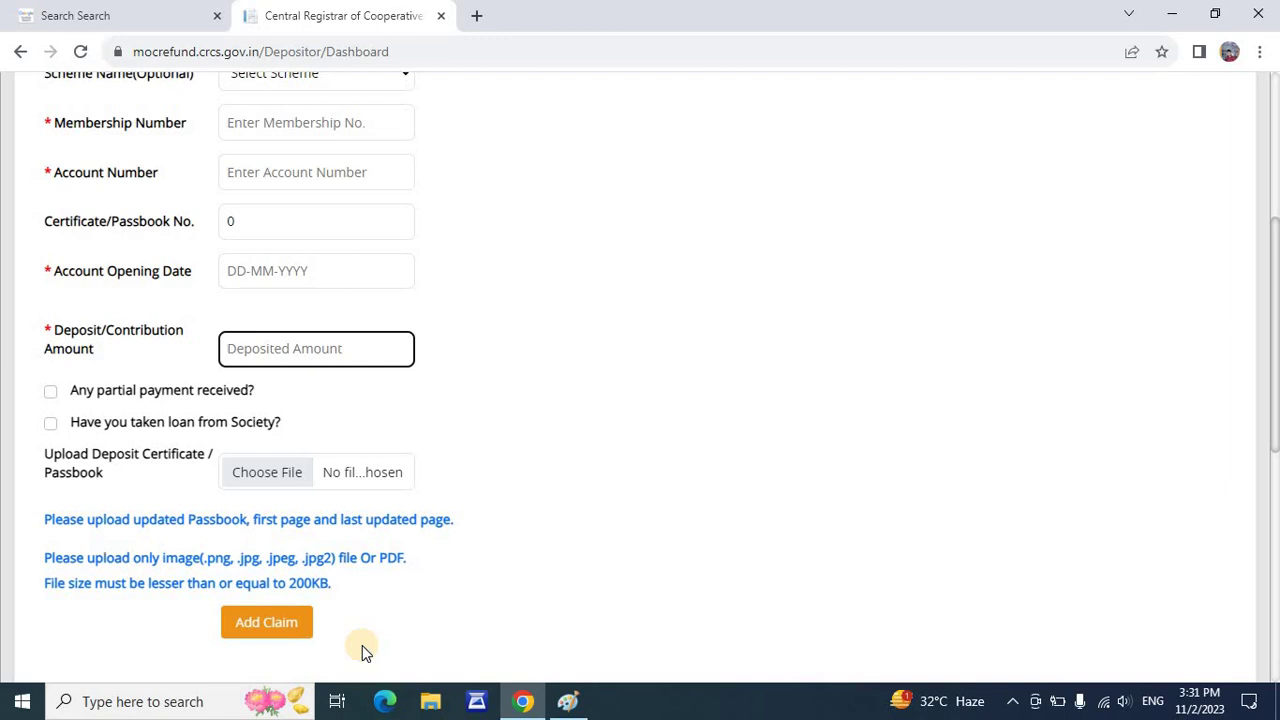
pyautogui.scroll(1, 363, 652)
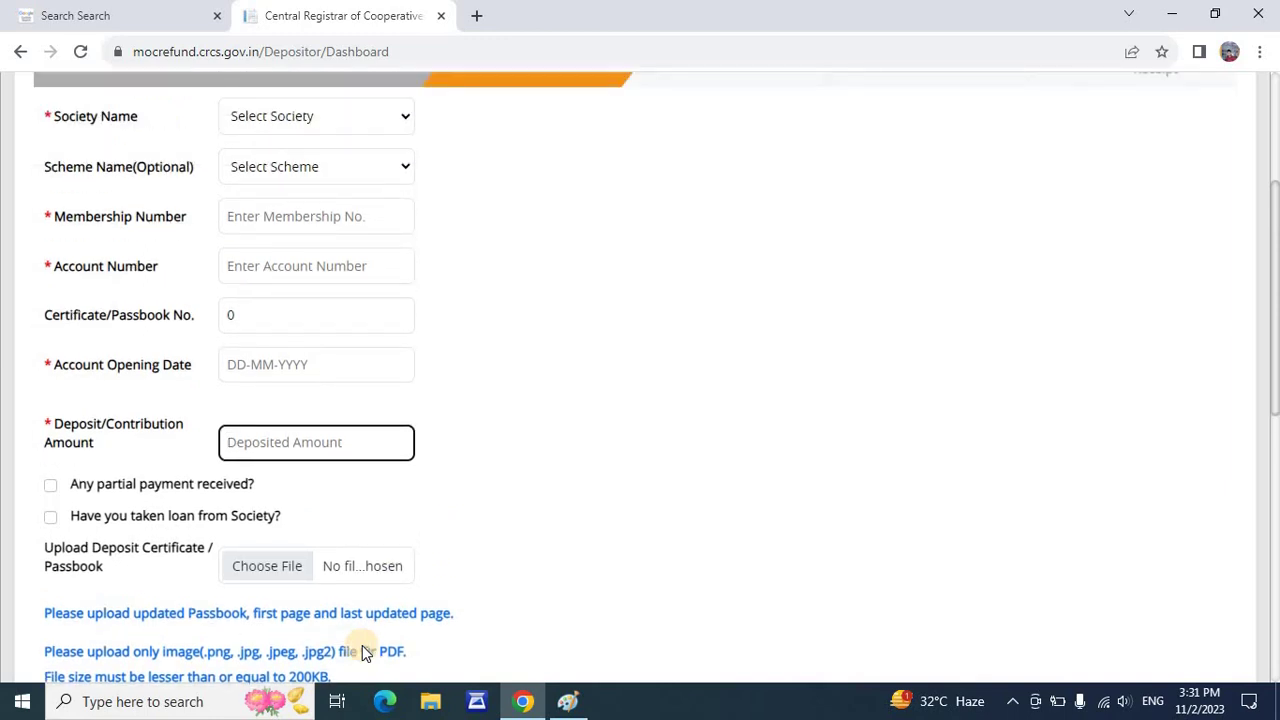
# - Select Sahara Credit Cooperative Society Limited as the society and enter the depositor's membership number
pyautogui.click(228, 118)
pyautogui.click(241, 164)
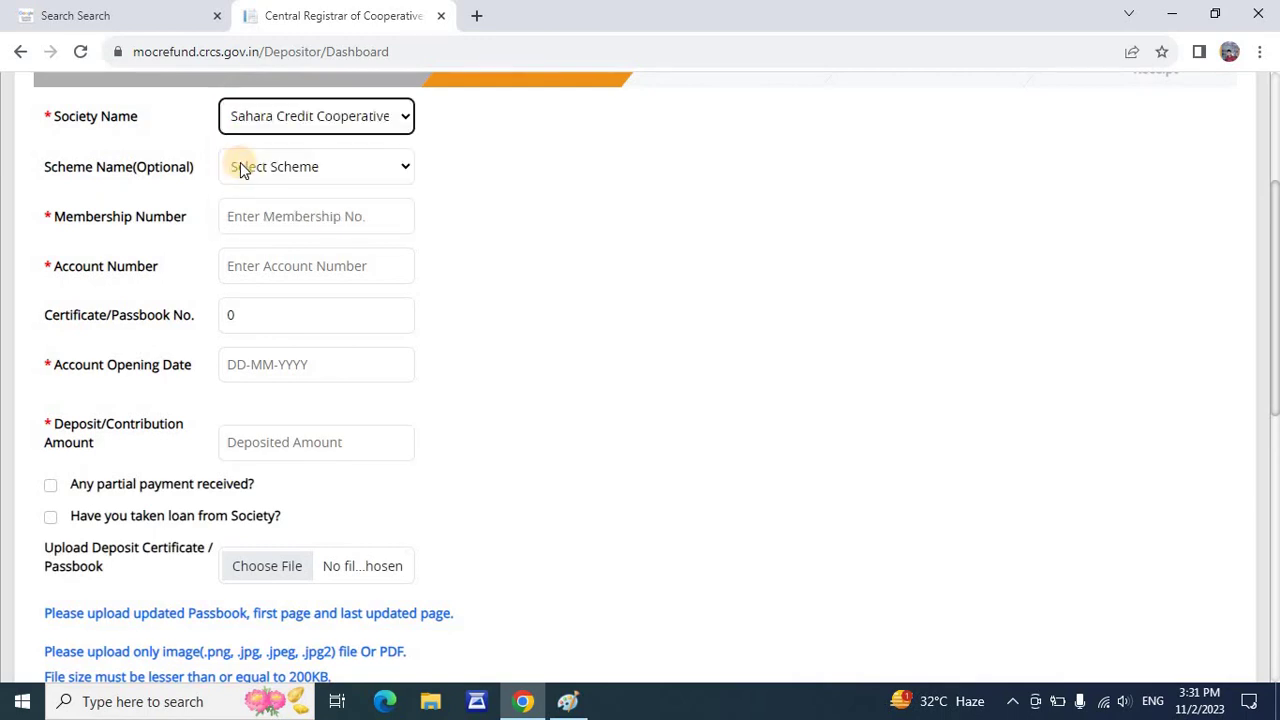
pyautogui.click(245, 216)
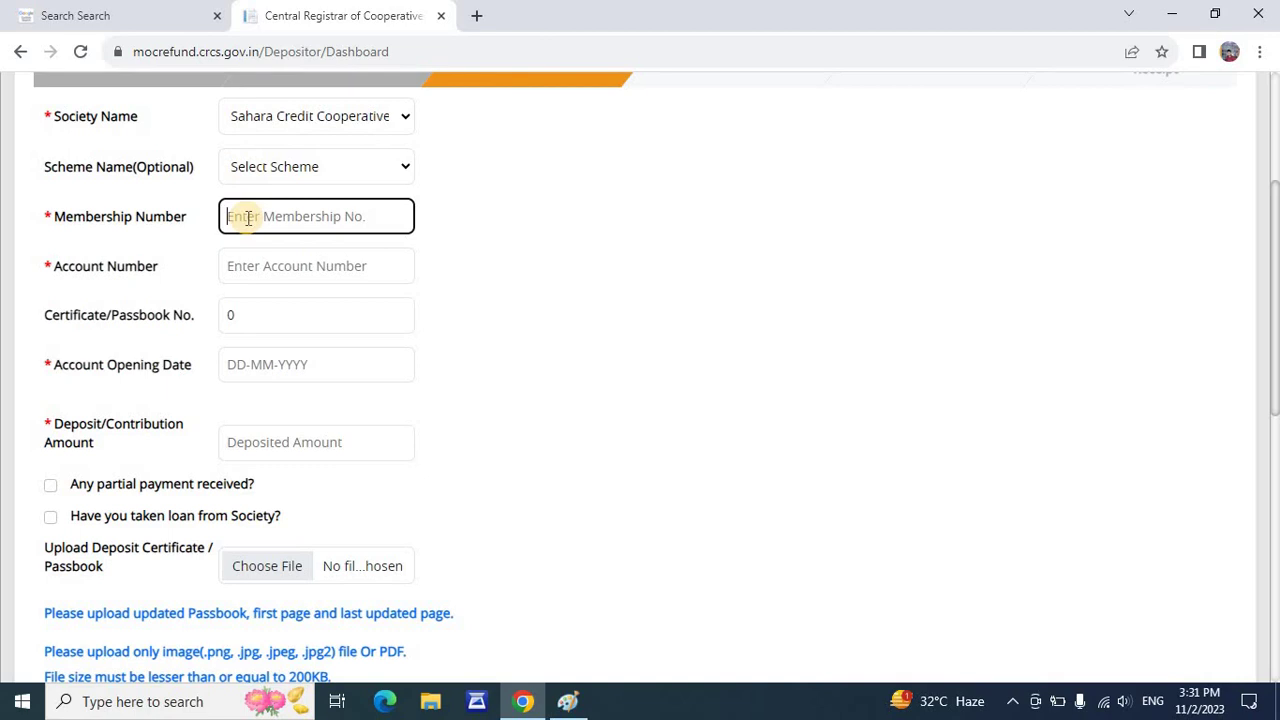
pyautogui.write('4')
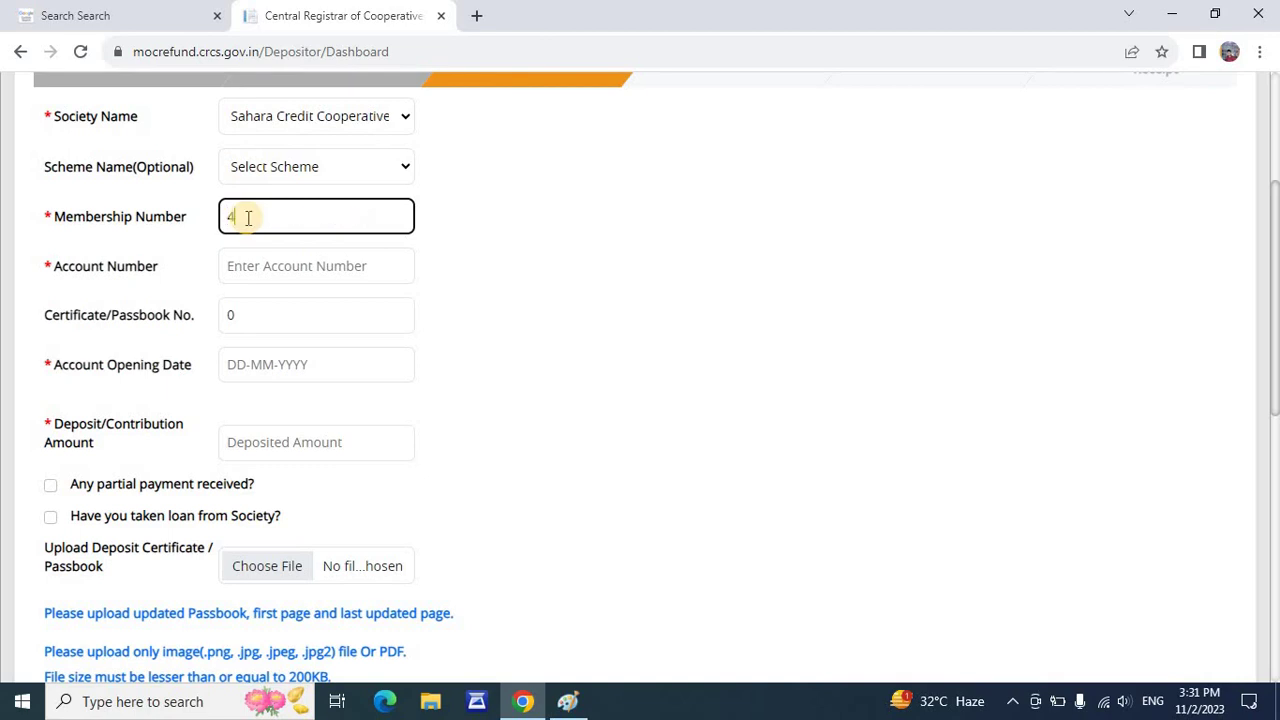
pyautogui.press('BackSpace')
# - Enter the depositor's account number and certificate/passbook number
pyautogui.click(246, 258)
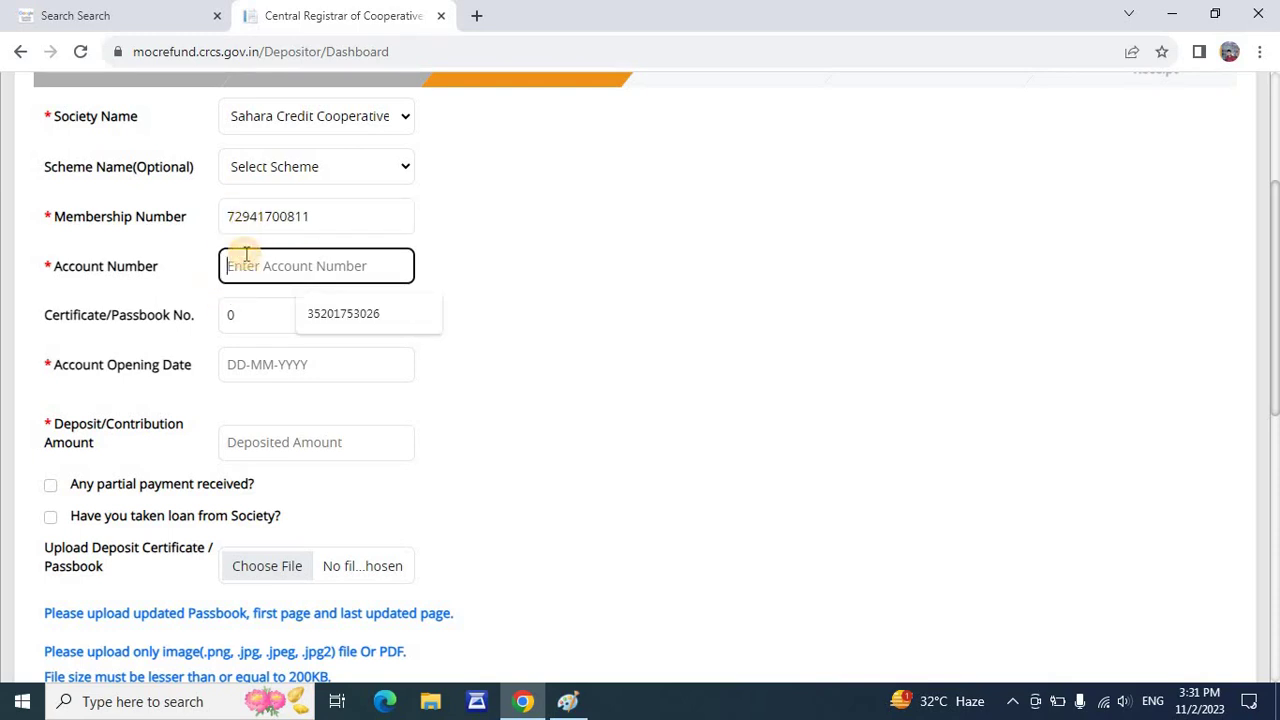
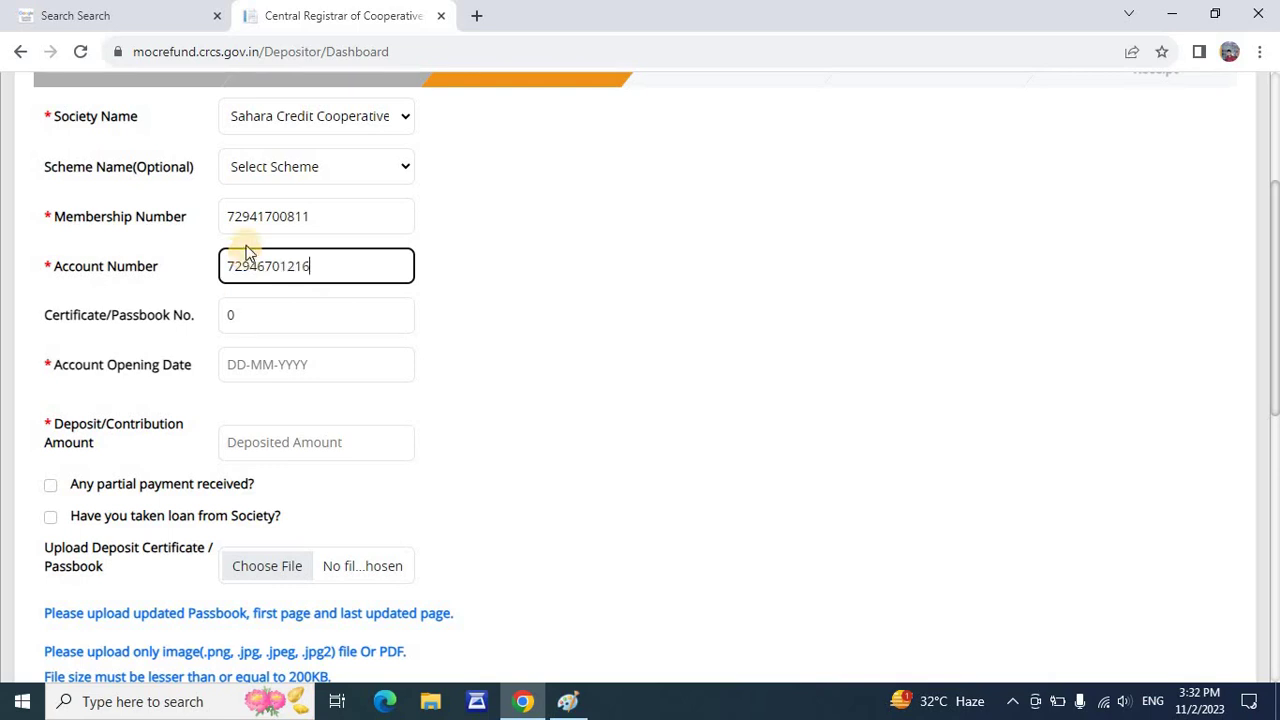
pyautogui.click(248, 314)
pyautogui.press('BackSpace')
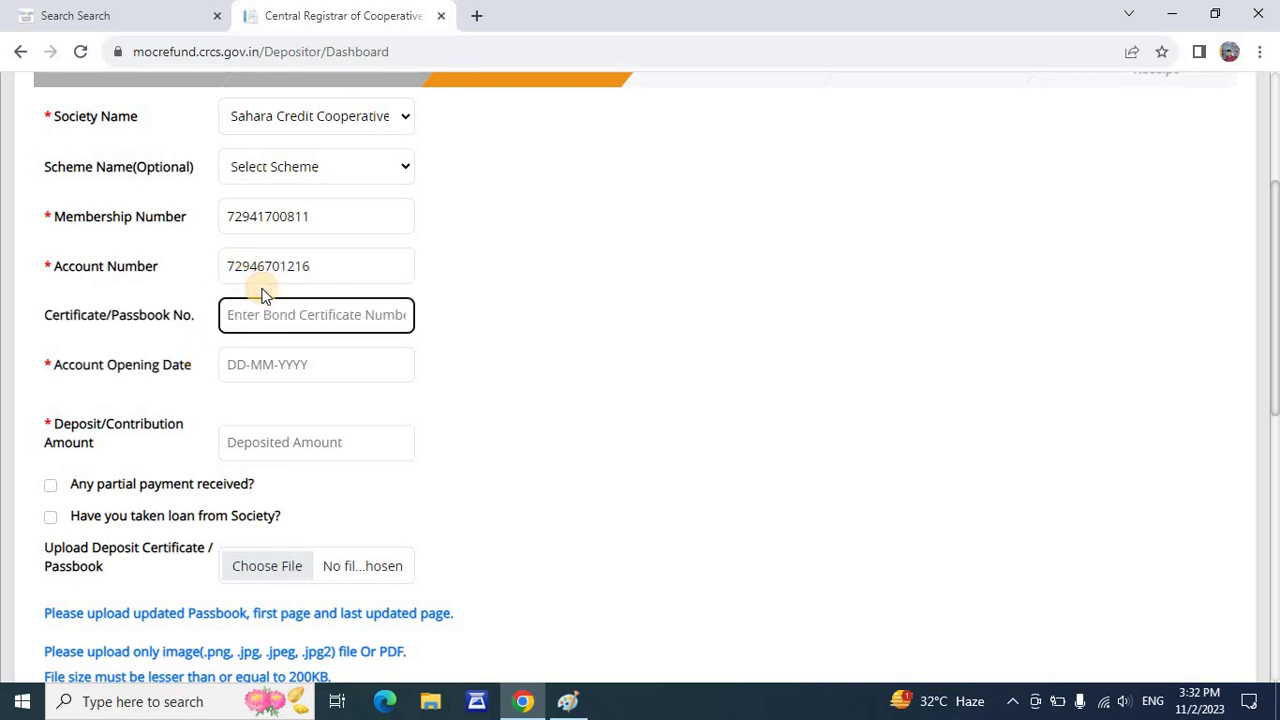
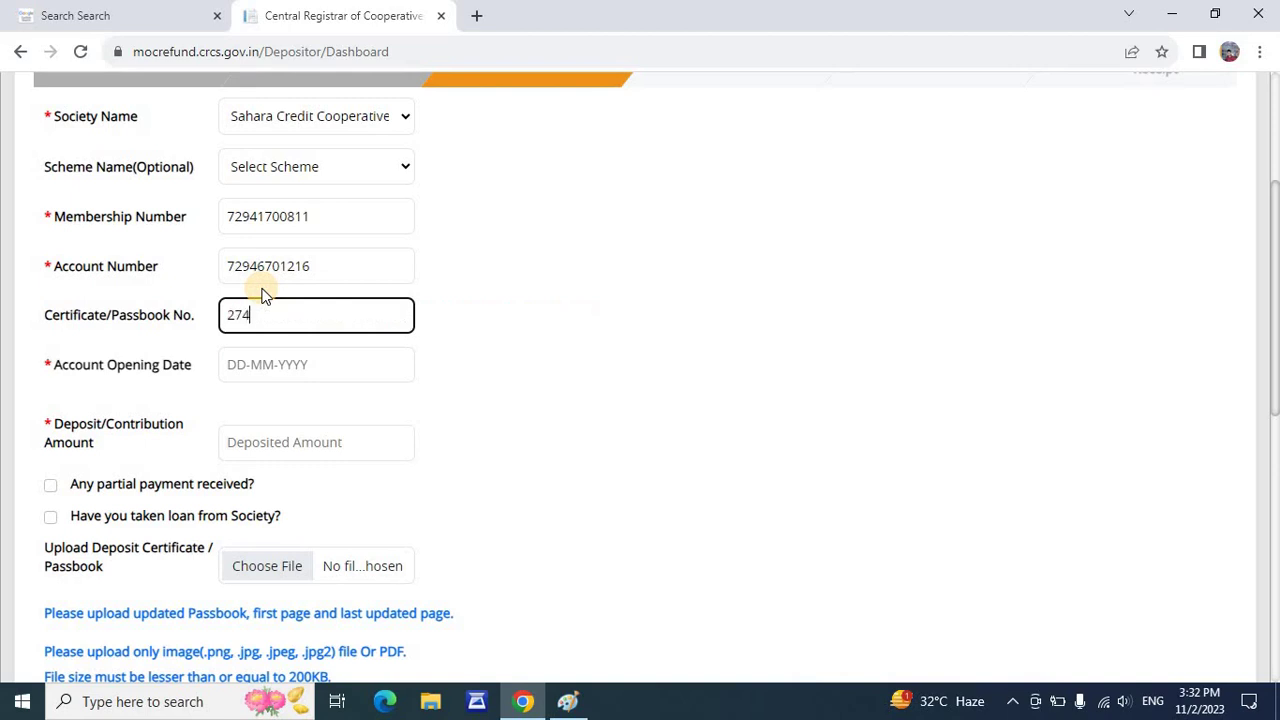
pyautogui.press('Tab')
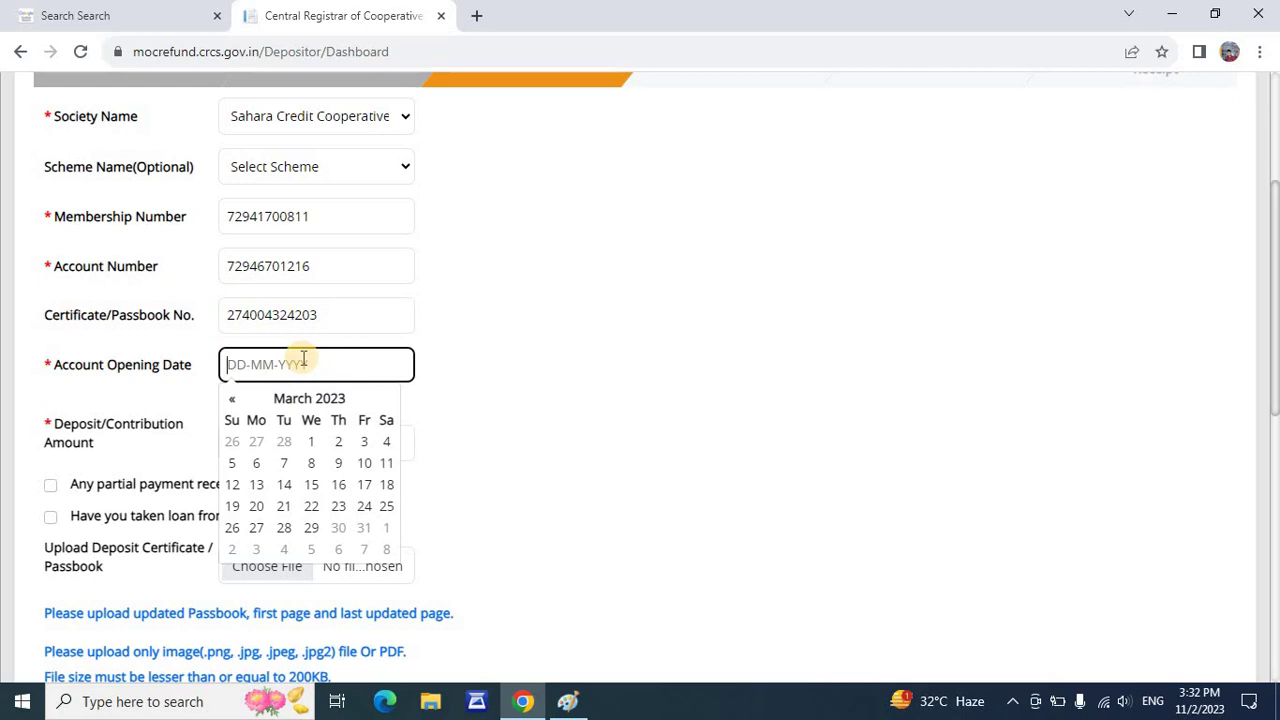
# - Pick 31-07-2017 as the account opening date in the calendar, then go to the deposit amount field
pyautogui.click(312, 398)
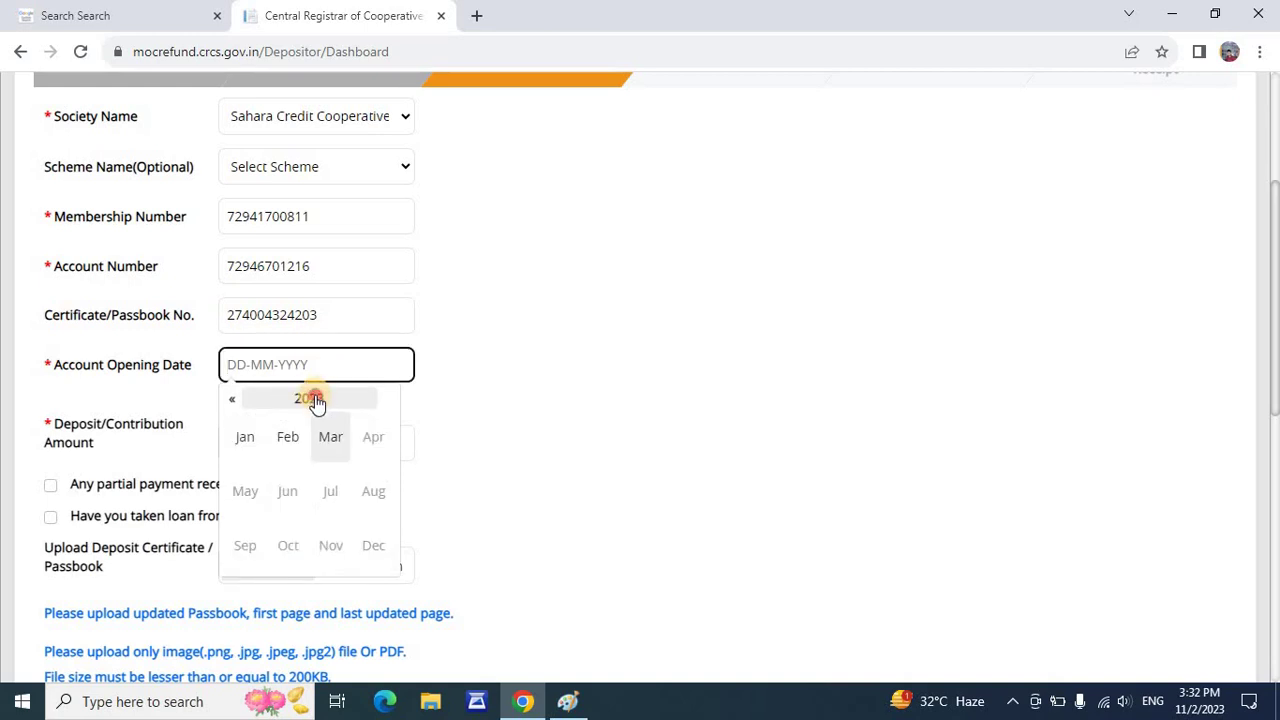
pyautogui.click(312, 398)
pyautogui.click(238, 400)
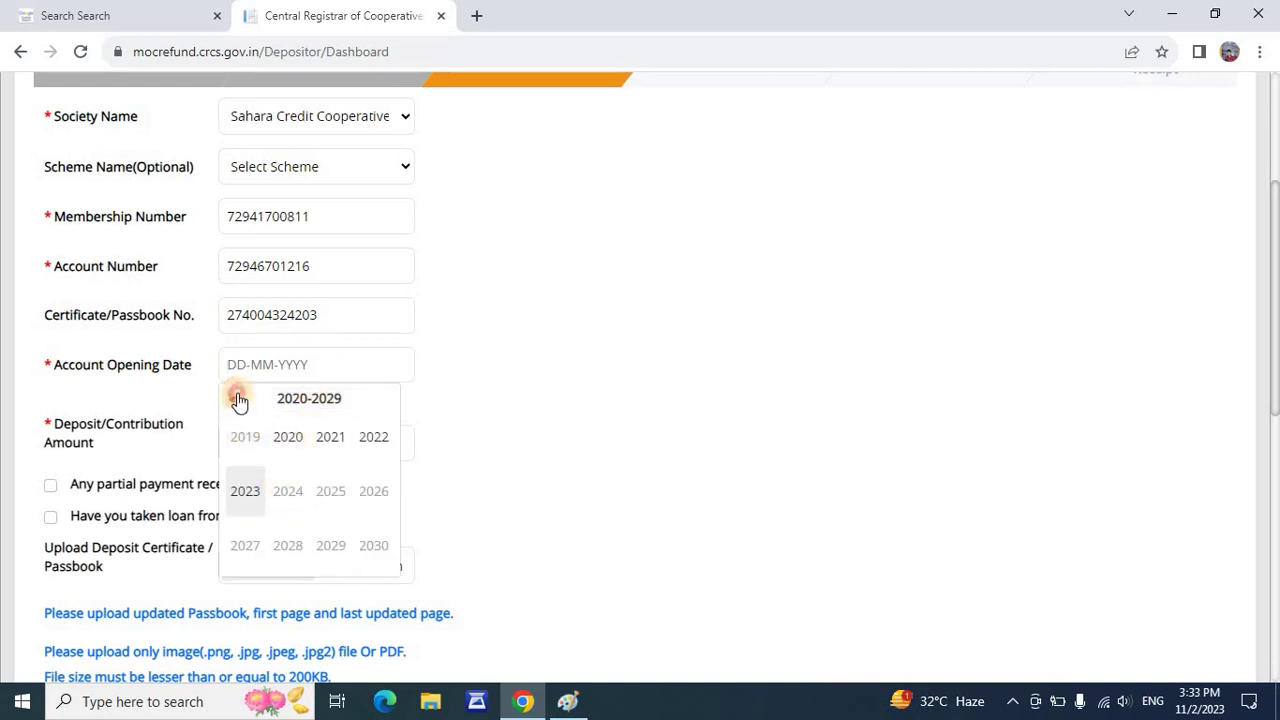
pyautogui.click(247, 543)
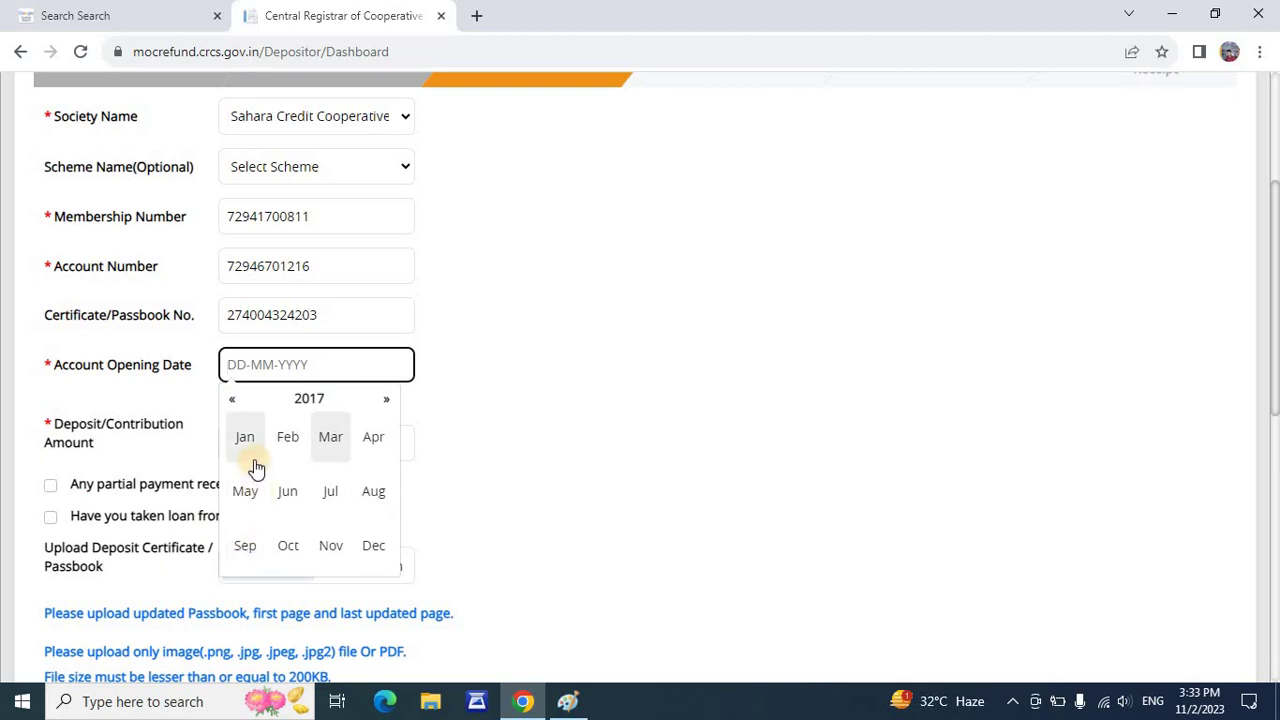
pyautogui.click(330, 491)
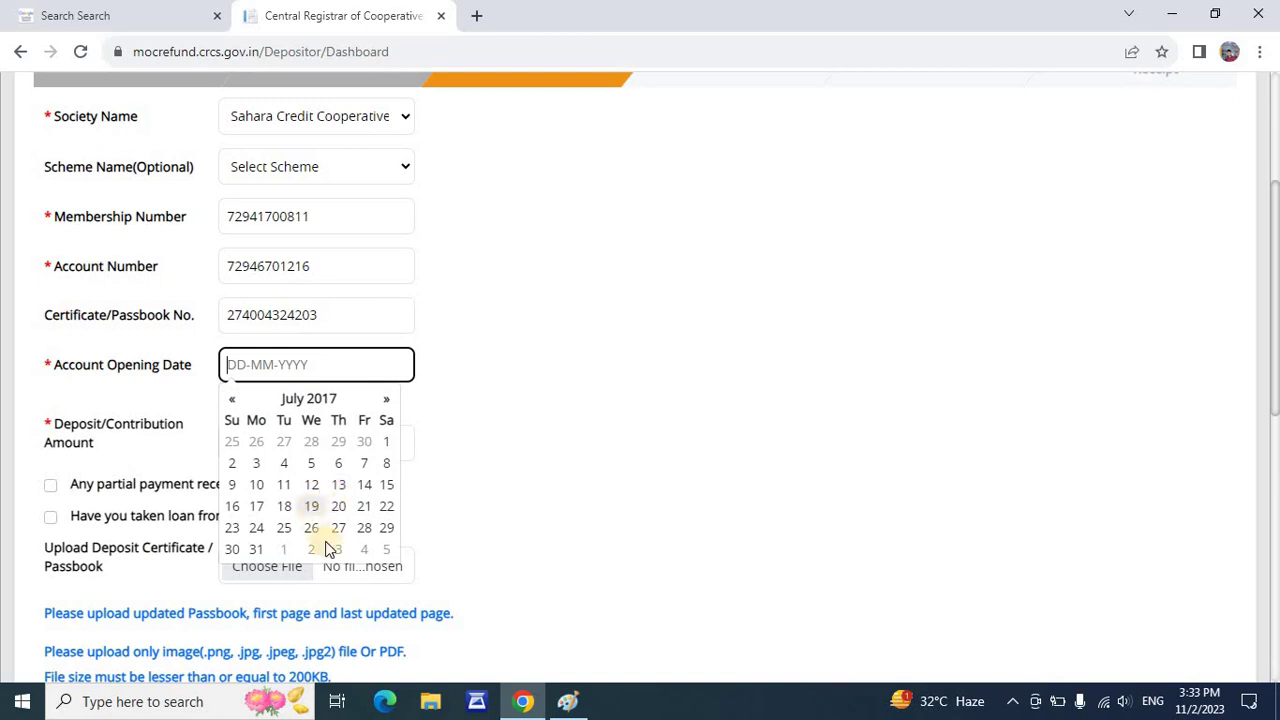
pyautogui.click(262, 550)
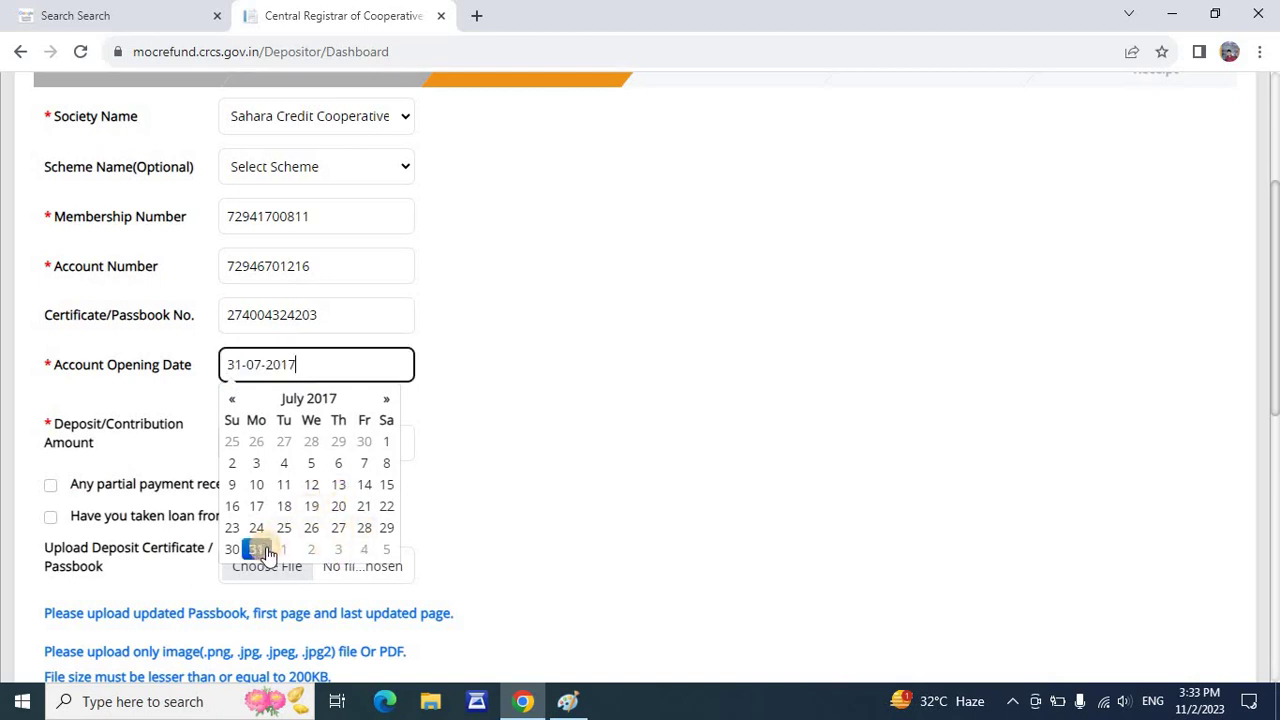
pyautogui.click(509, 439)
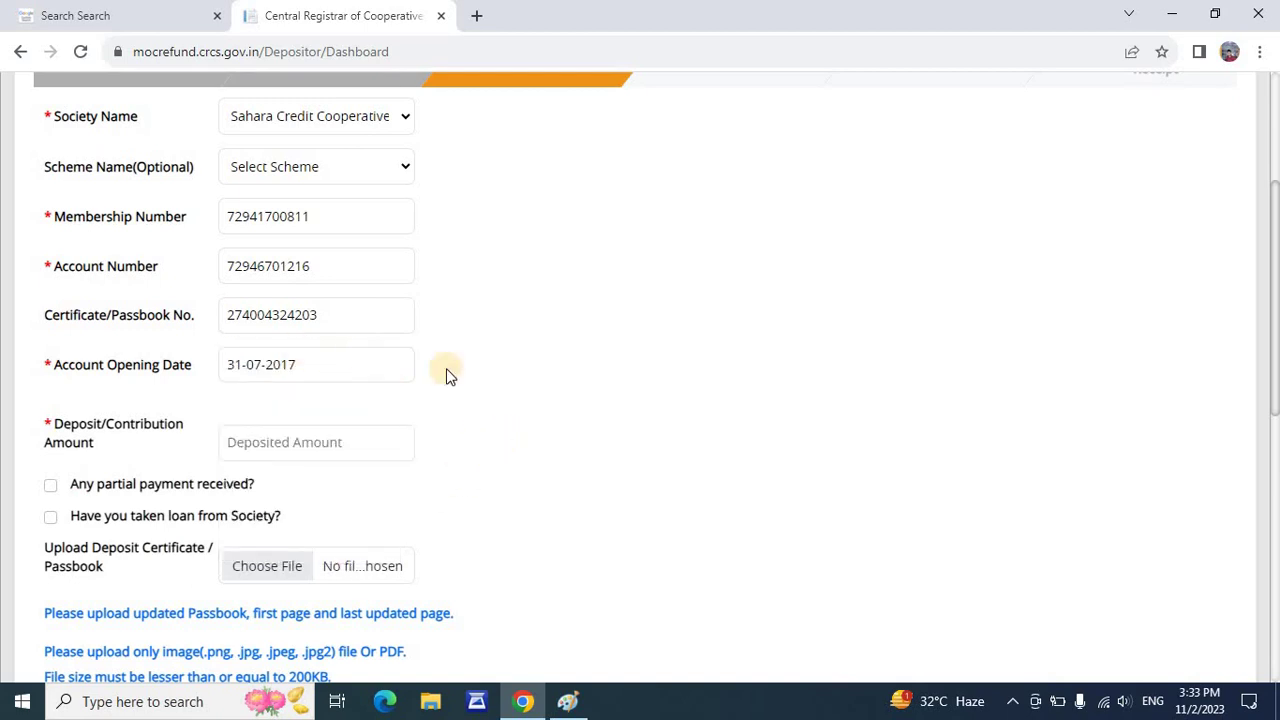
pyautogui.click(359, 438)
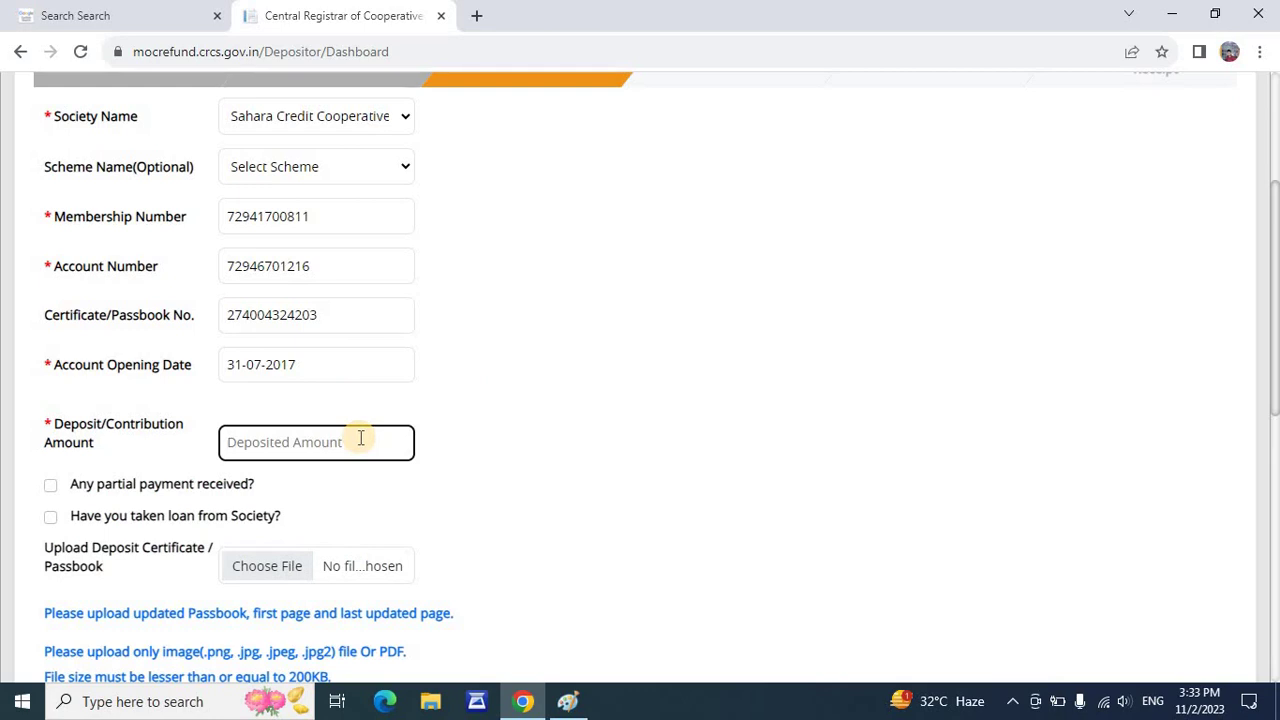
# - Type 20000 as the deposit amount and upload amar.jpg from the Desktop as the passbook image
pyautogui.write('2000')
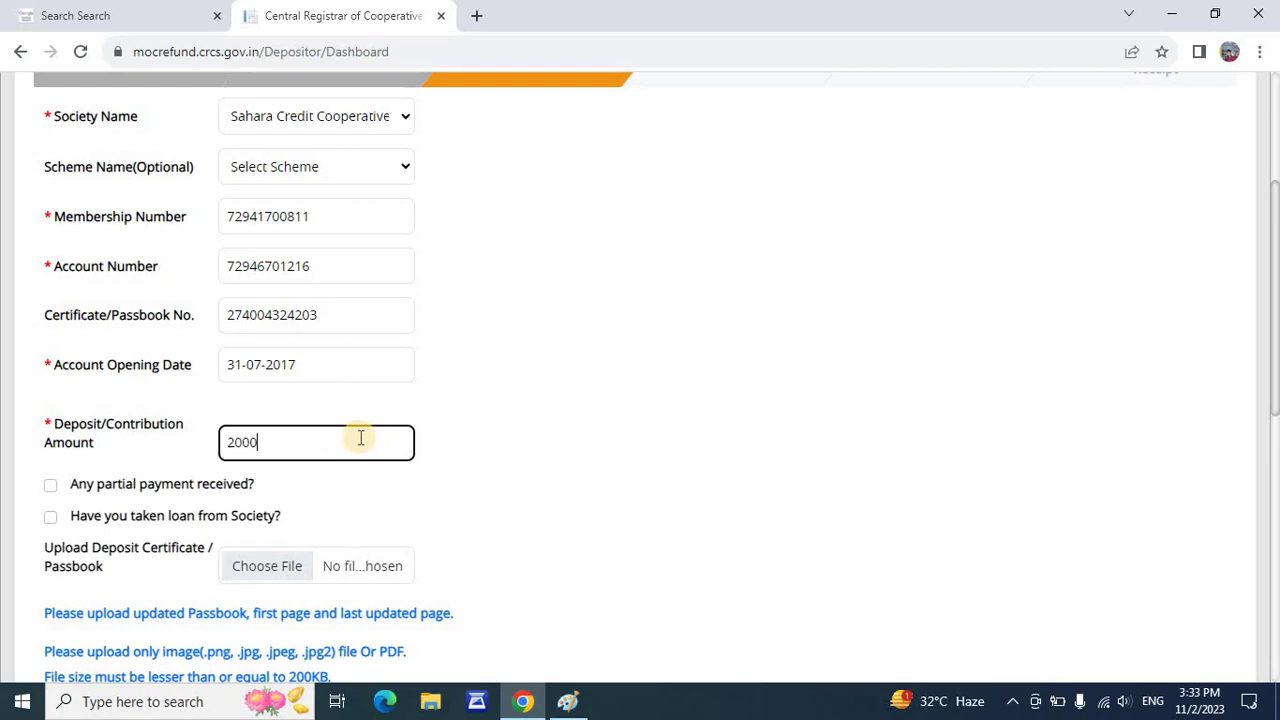
pyautogui.write('0')
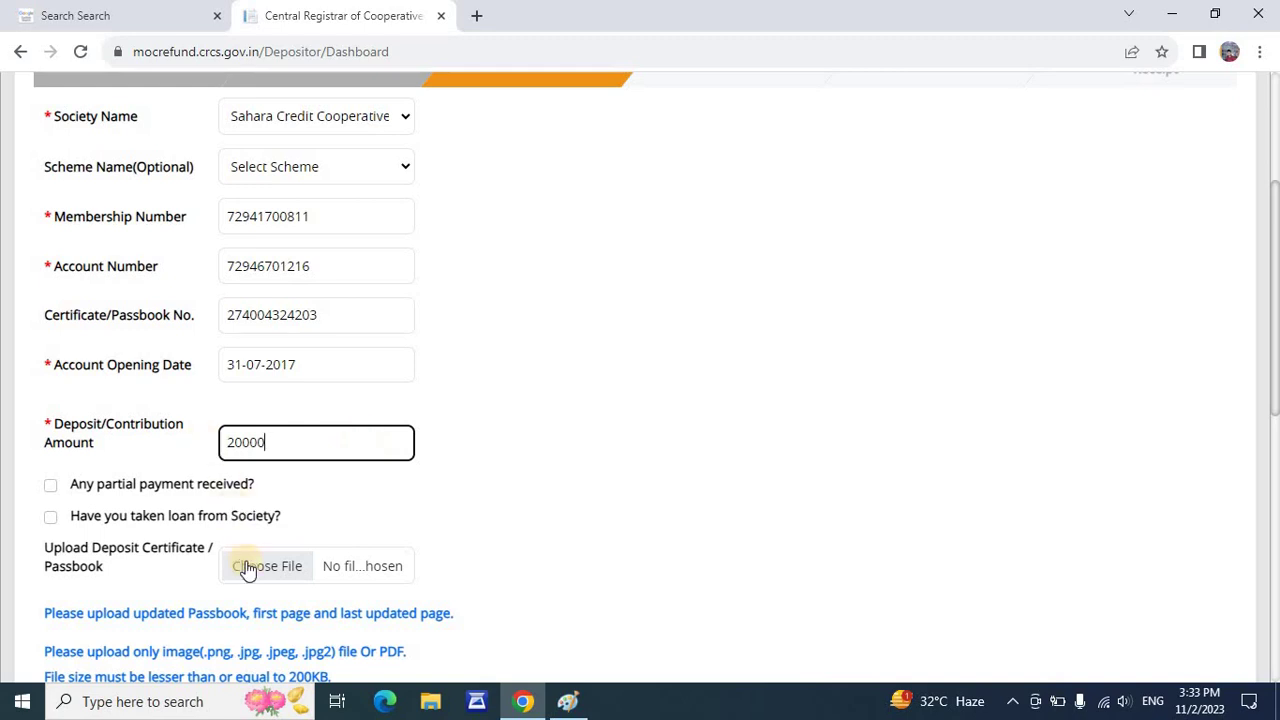
pyautogui.click(248, 569)
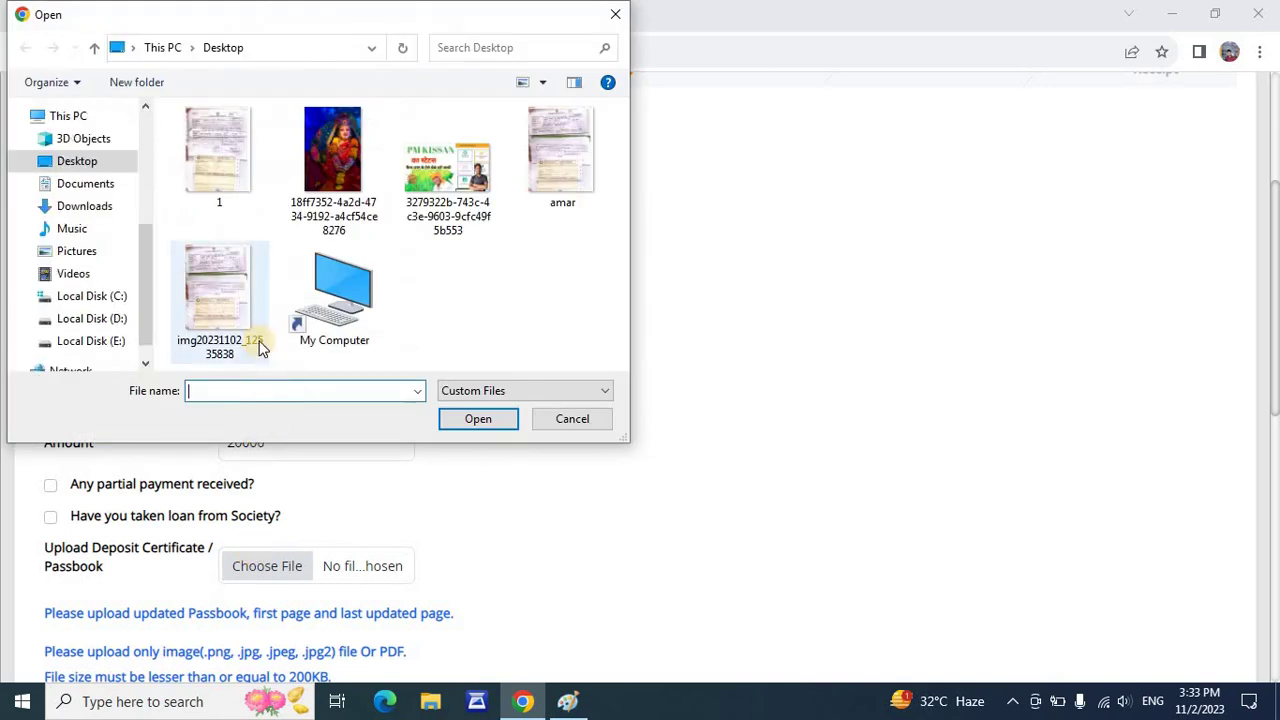
pyautogui.click(556, 135)
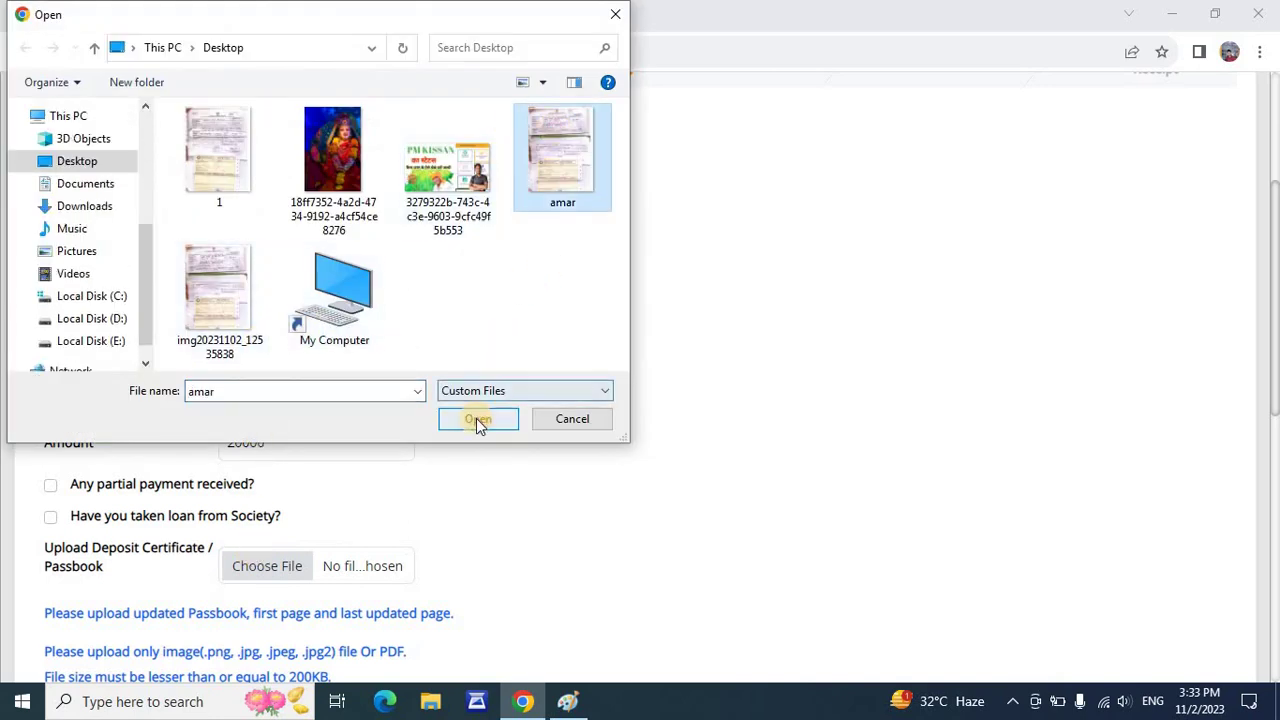
pyautogui.click(476, 418)
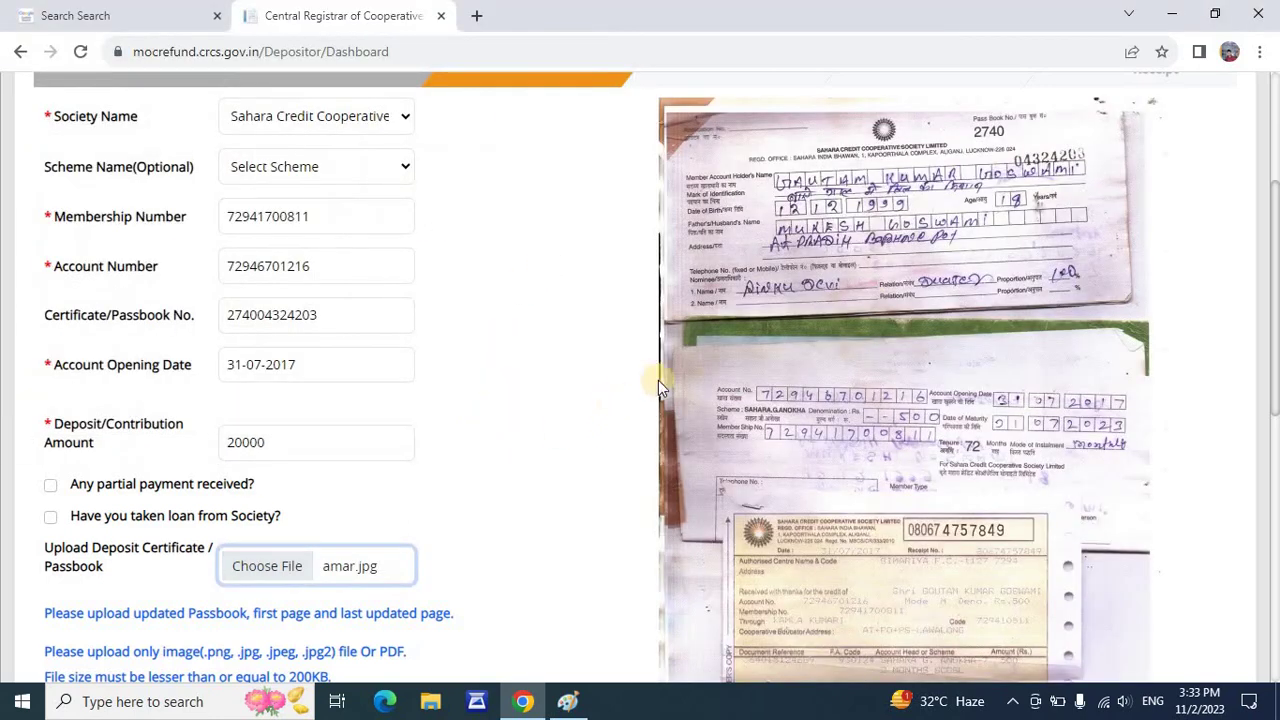
pyautogui.scroll(-2, 886, 405)
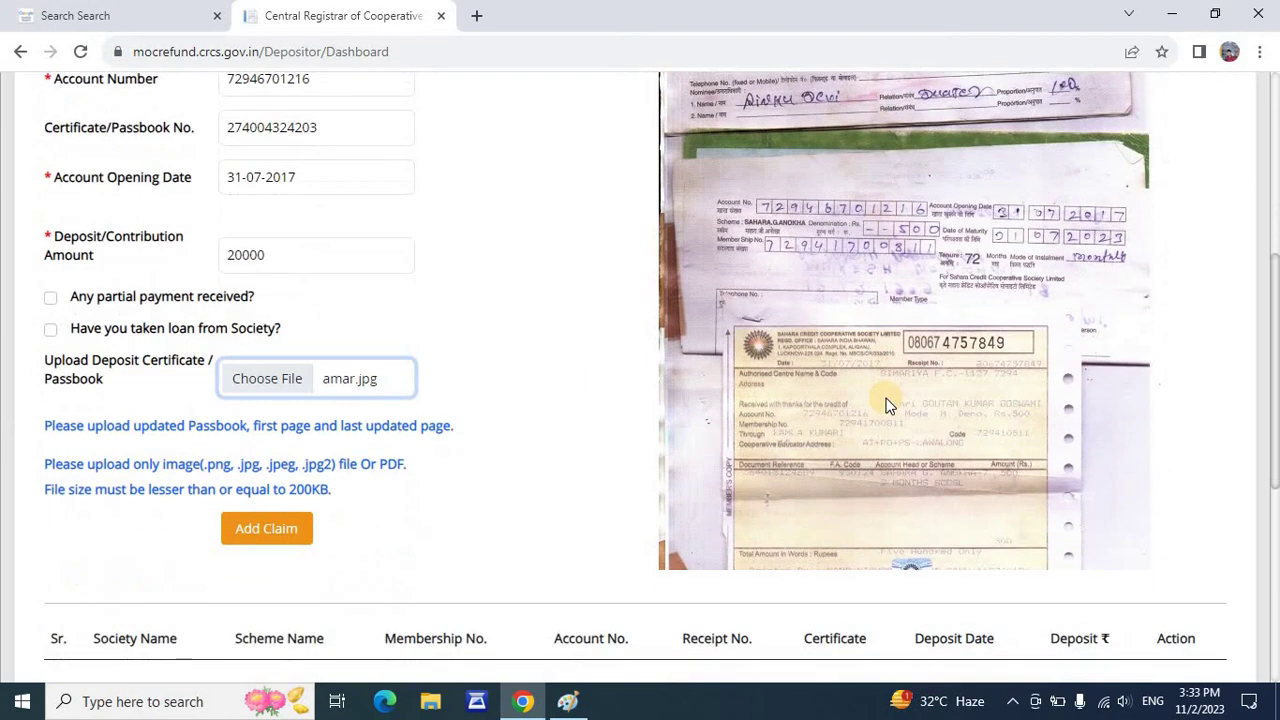
pyautogui.scroll(2, 886, 405)
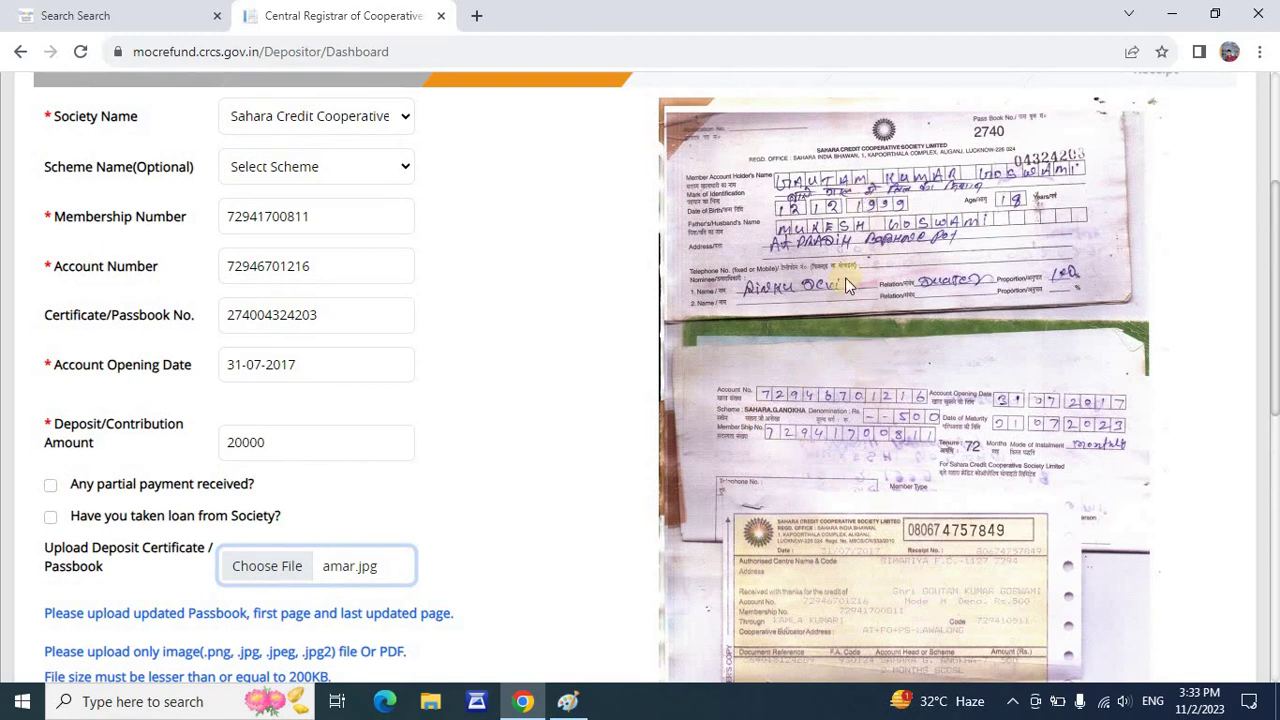
pyautogui.scroll(-1, 388, 553)
pyautogui.scroll(-2, 388, 553)
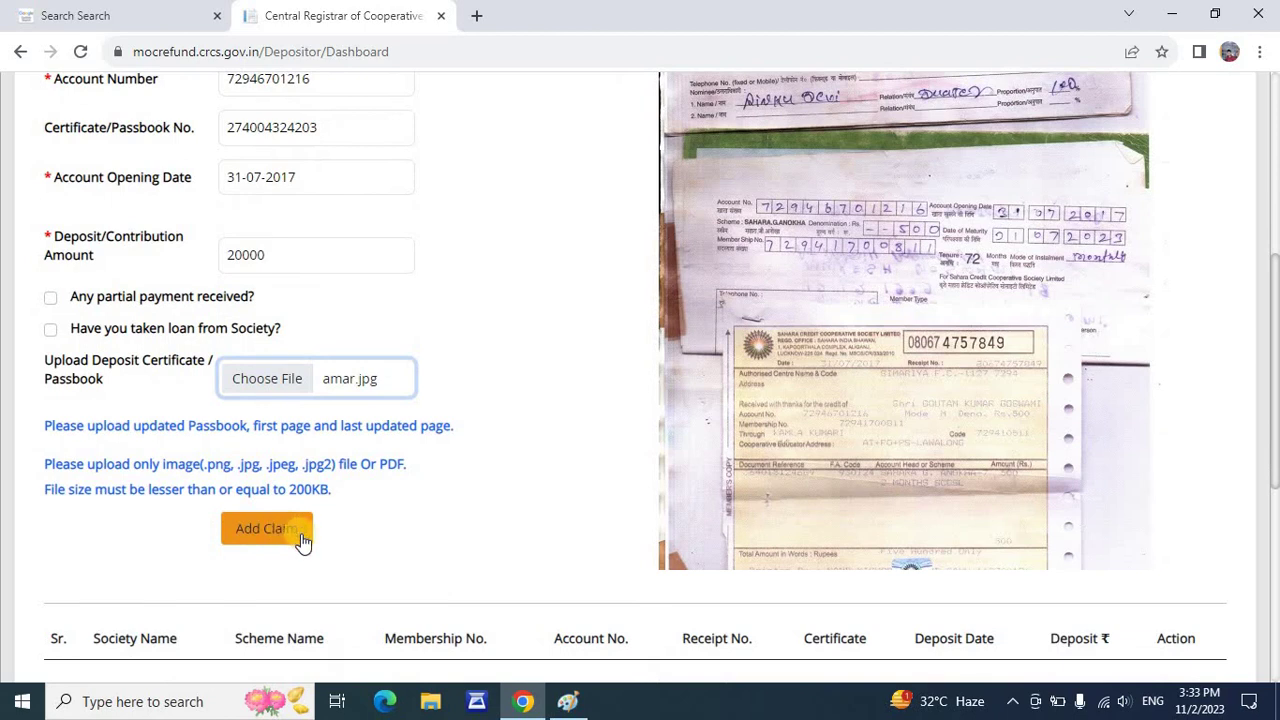
pyautogui.scroll(3, 306, 531)
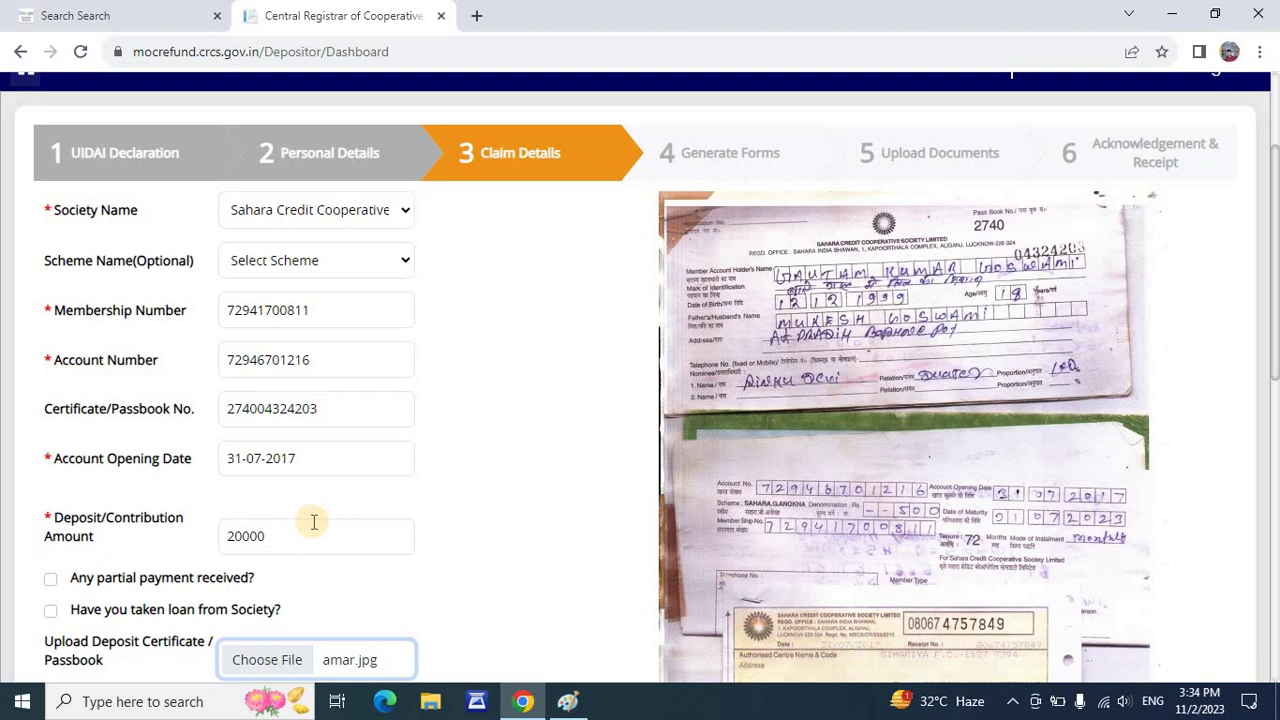
pyautogui.scroll(-3, 306, 560)
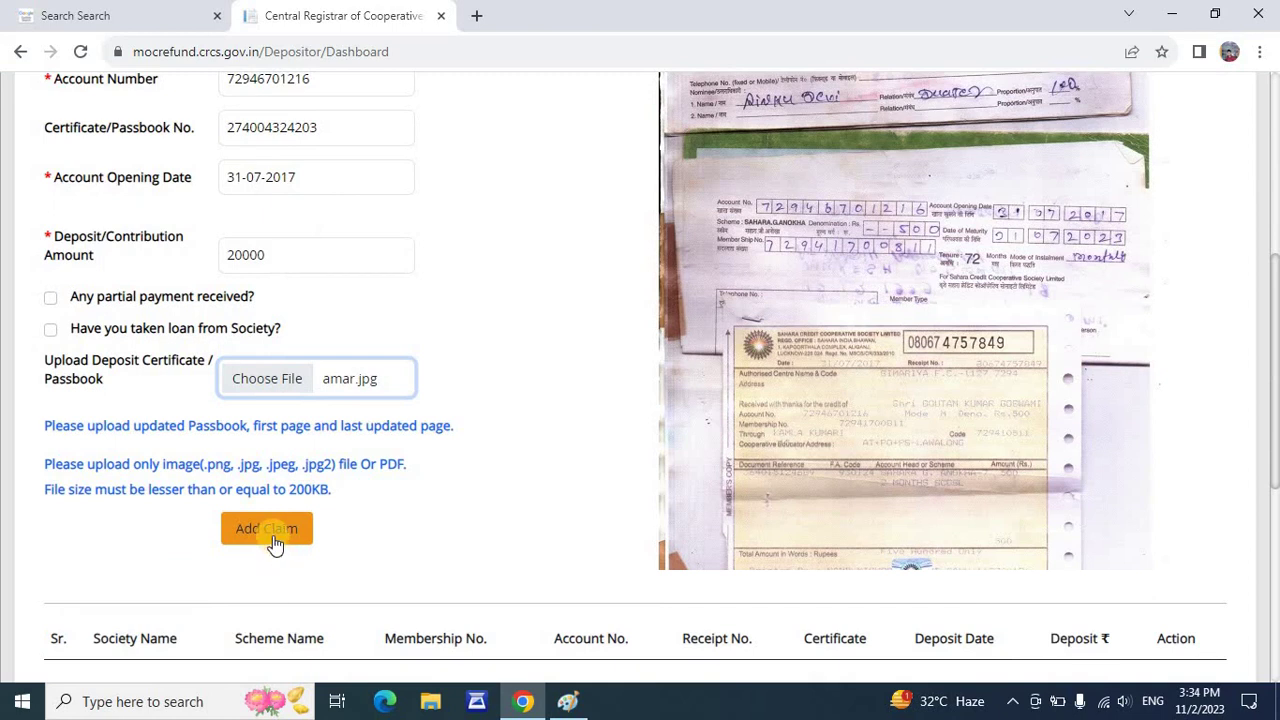
# - Add the claim and confirm the SCCSL row with the 20000 deposit in the claims table
pyautogui.click(268, 530)
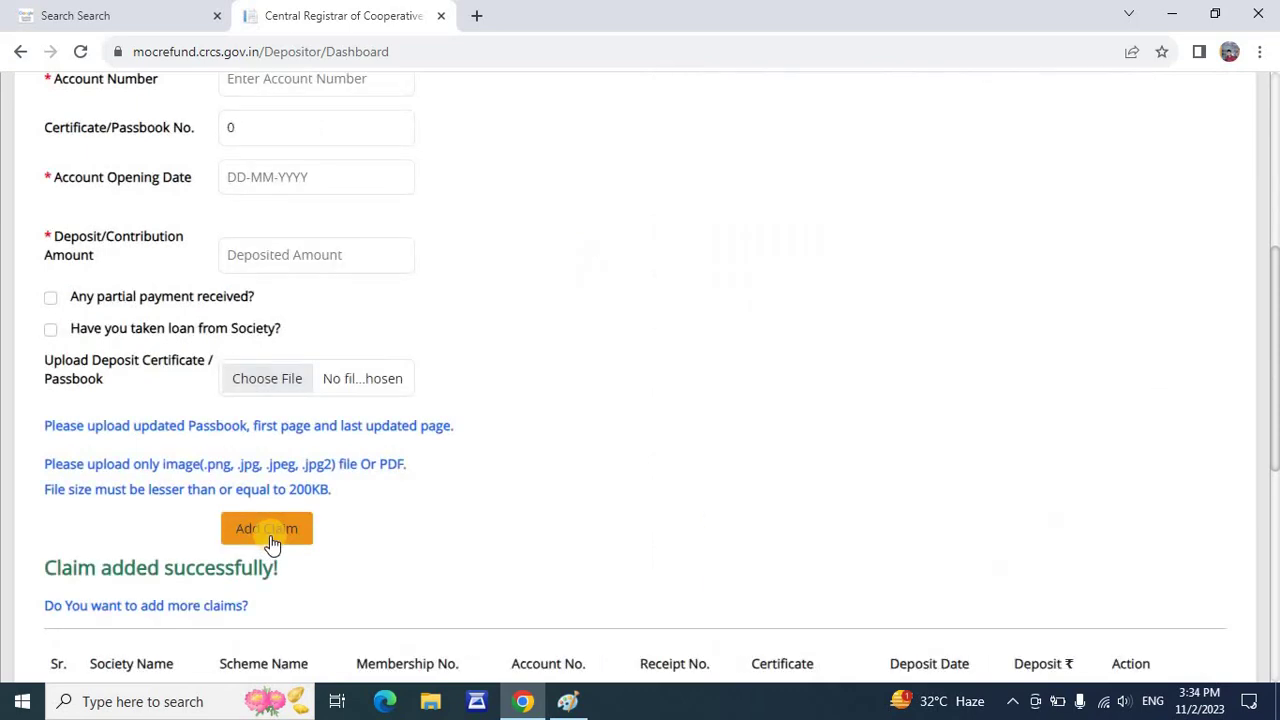
pyautogui.scroll(5, 419, 467)
pyautogui.scroll(-5, 414, 488)
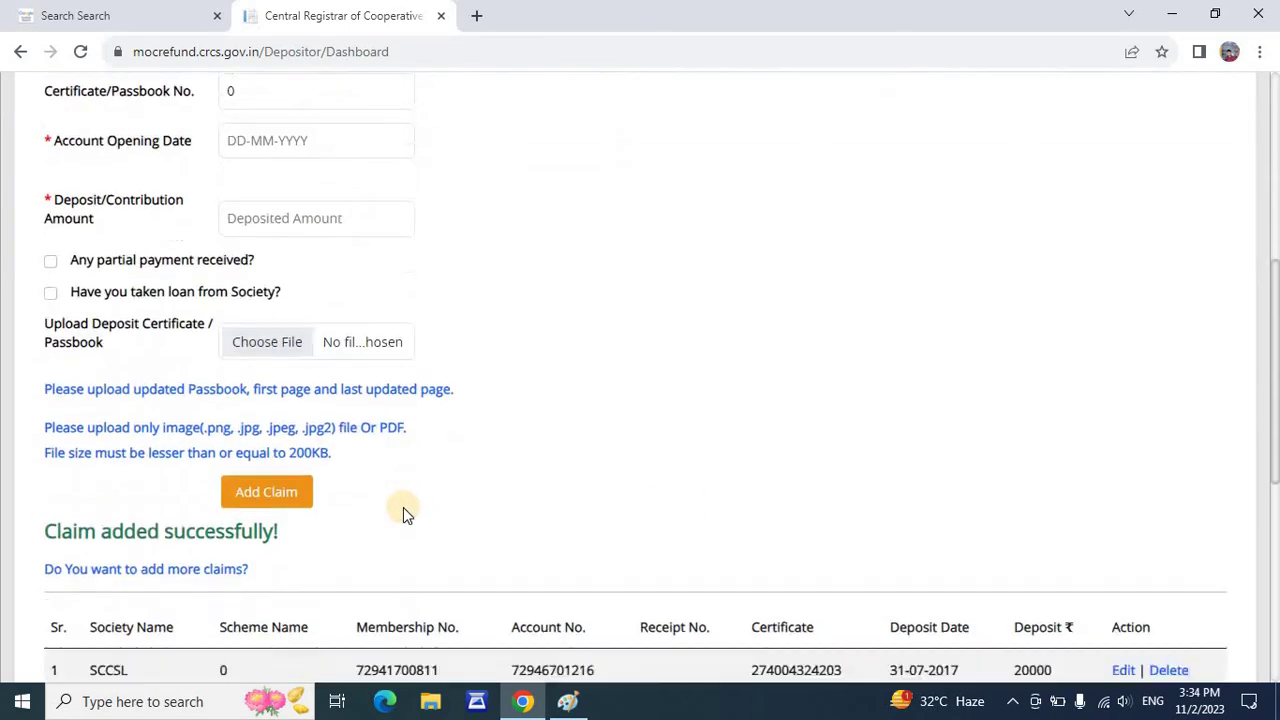
pyautogui.scroll(-2, 403, 507)
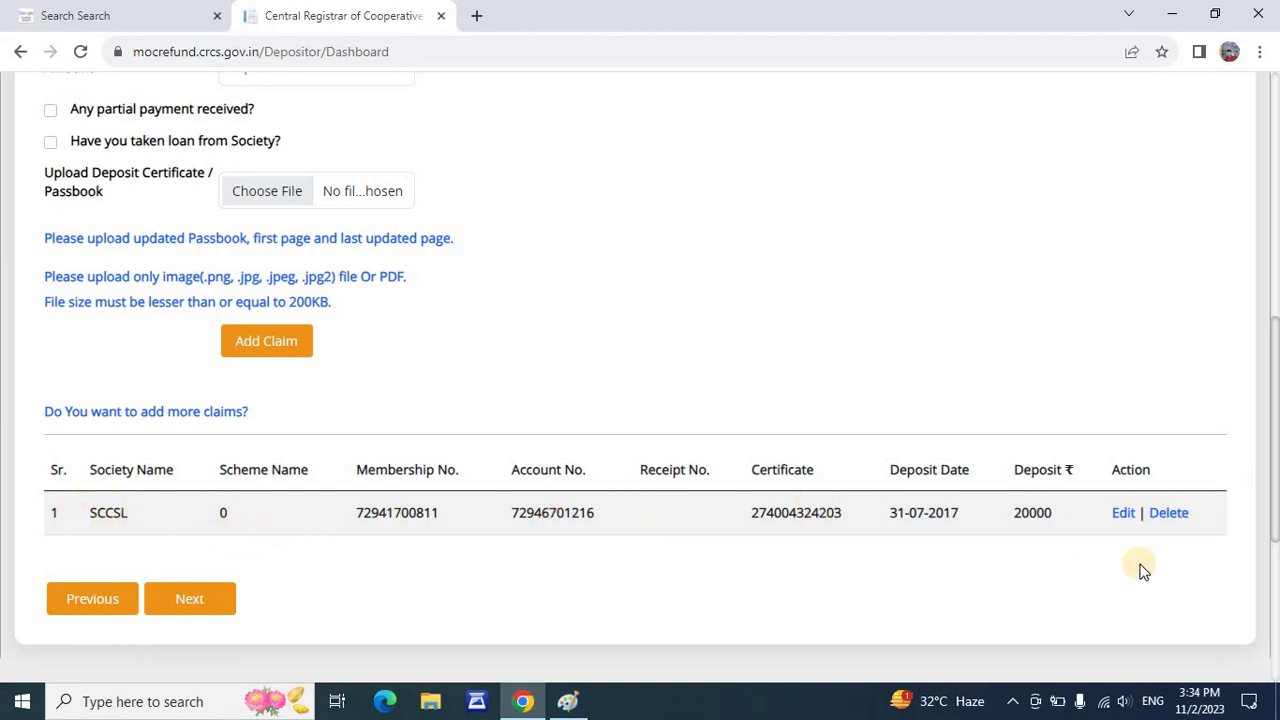
# - Continue to the form generation step and look through both pages of the Claim Request Form PDF
pyautogui.click(168, 600)
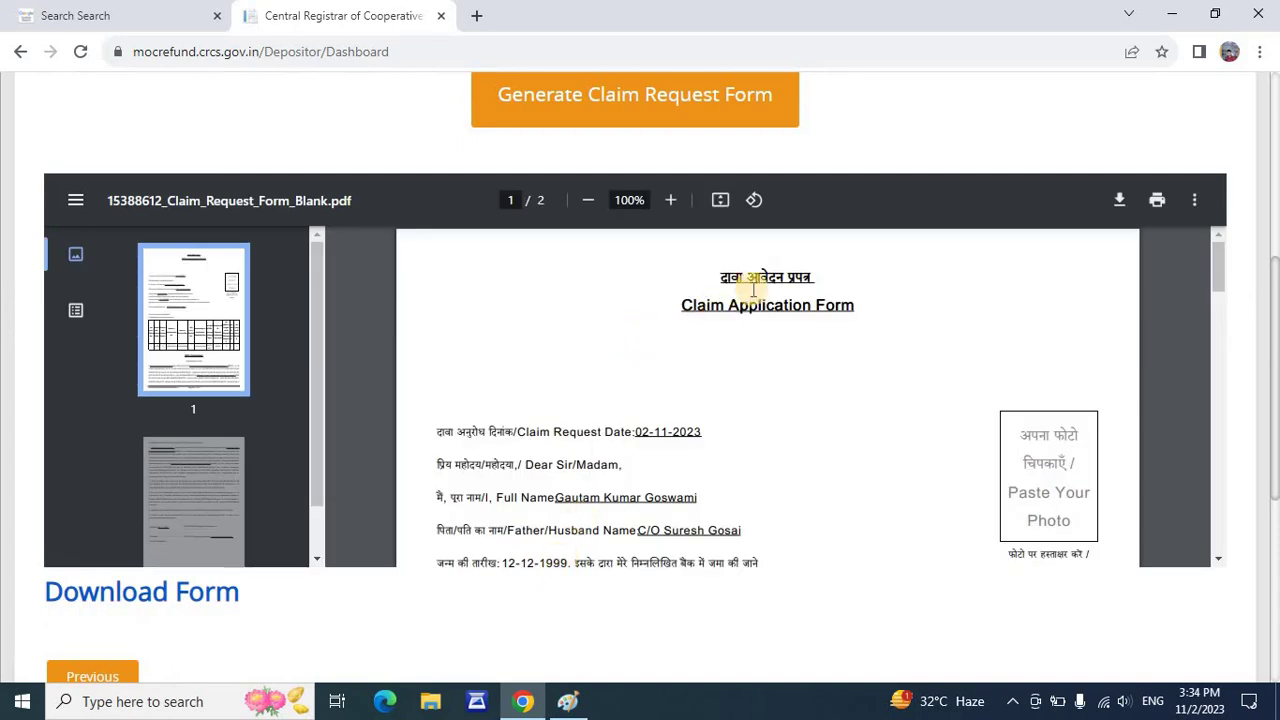
pyautogui.scroll(-6, 755, 415)
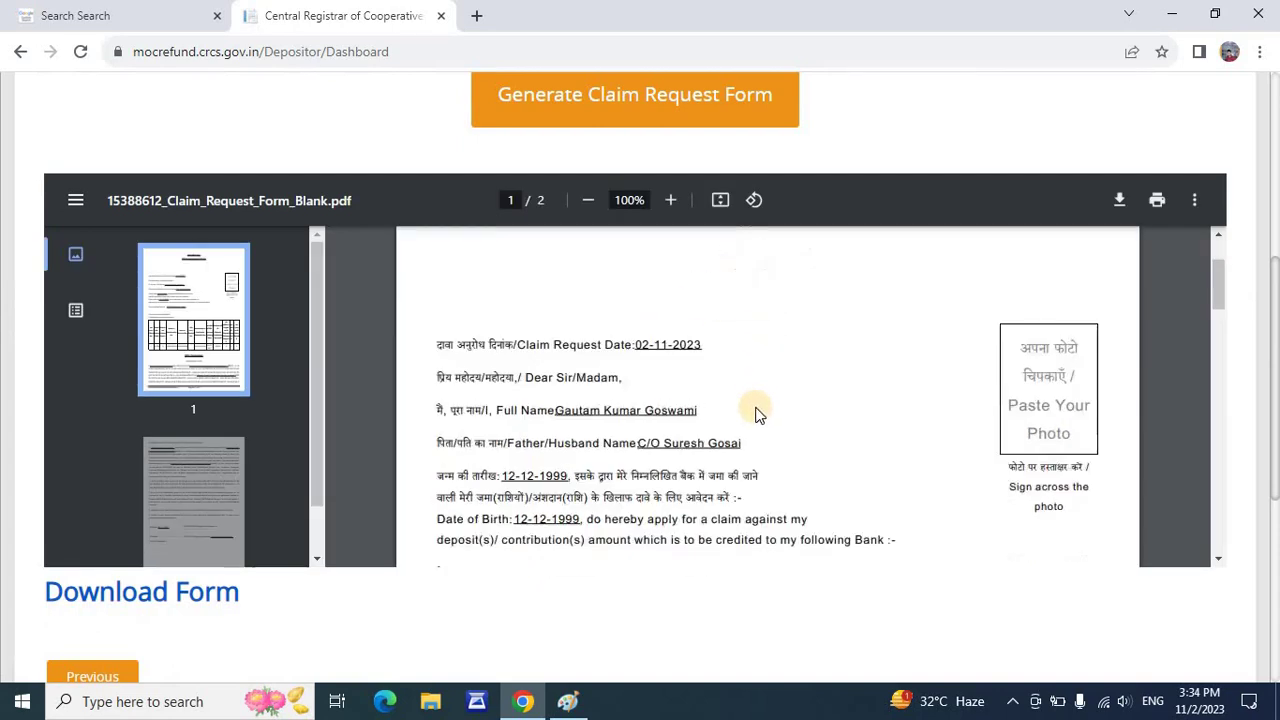
pyautogui.scroll(-10, 752, 420)
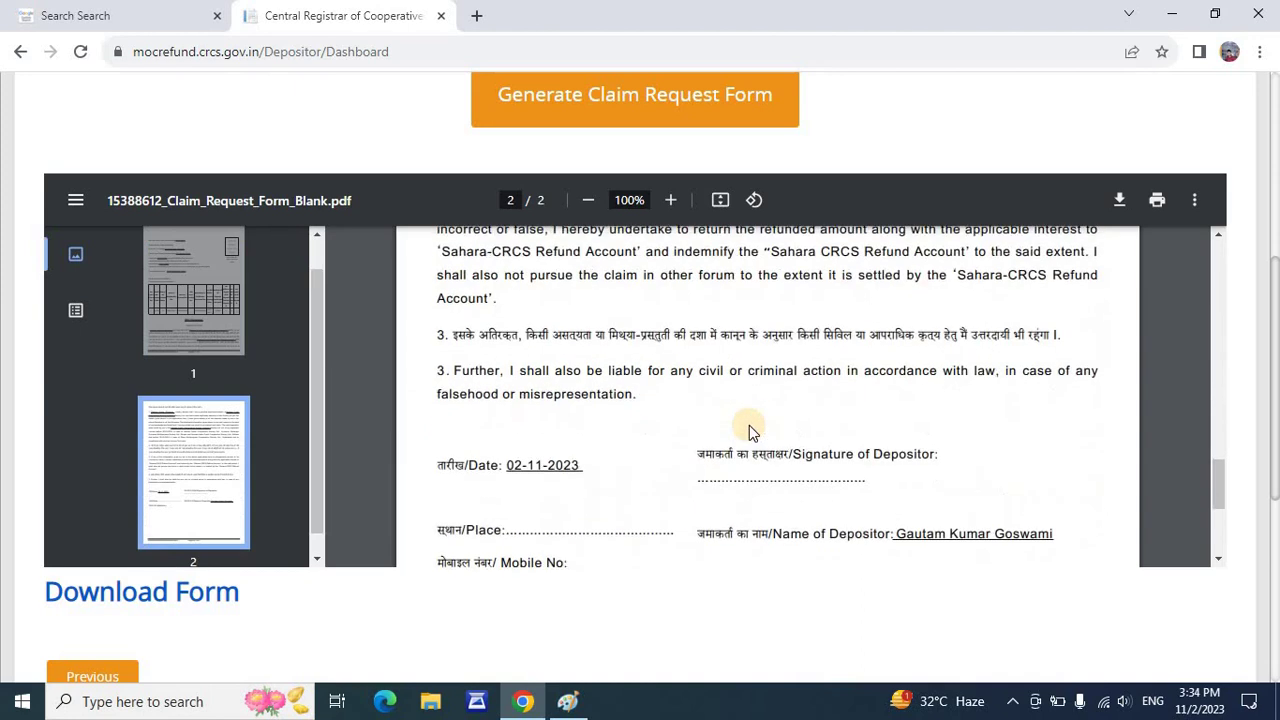
pyautogui.scroll(1, 750, 437)
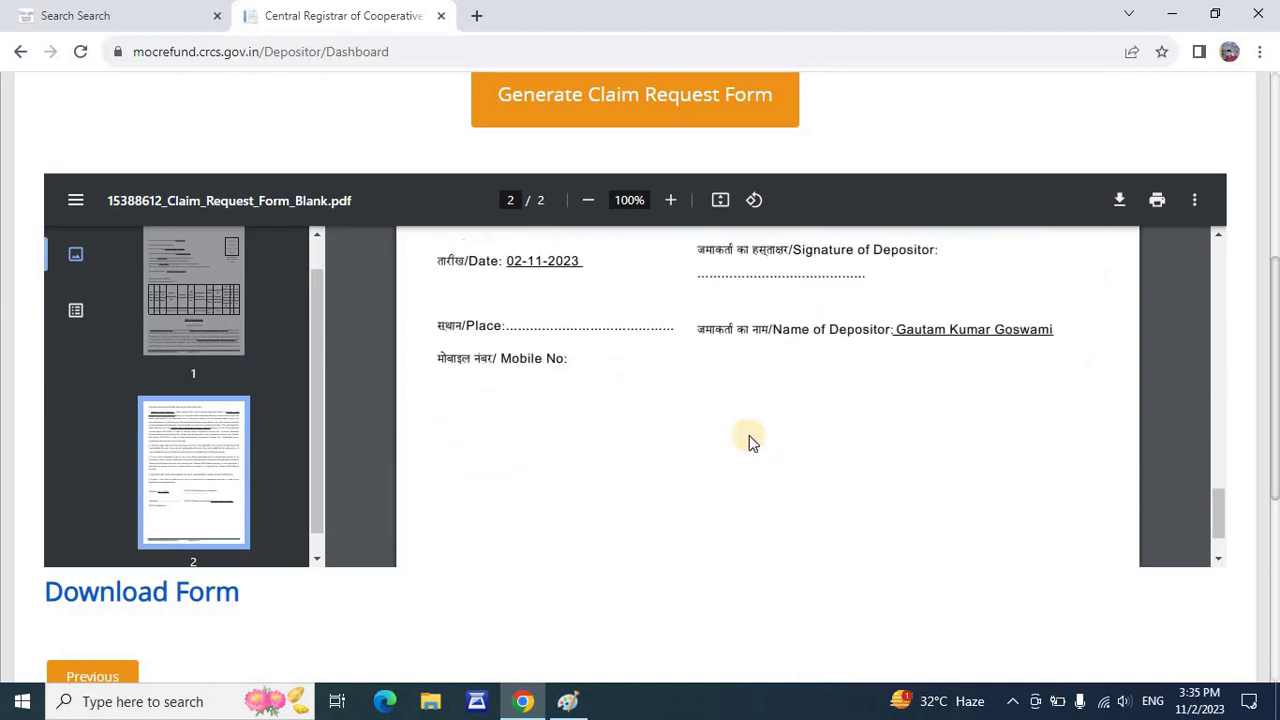
pyautogui.scroll(3, 749, 437)
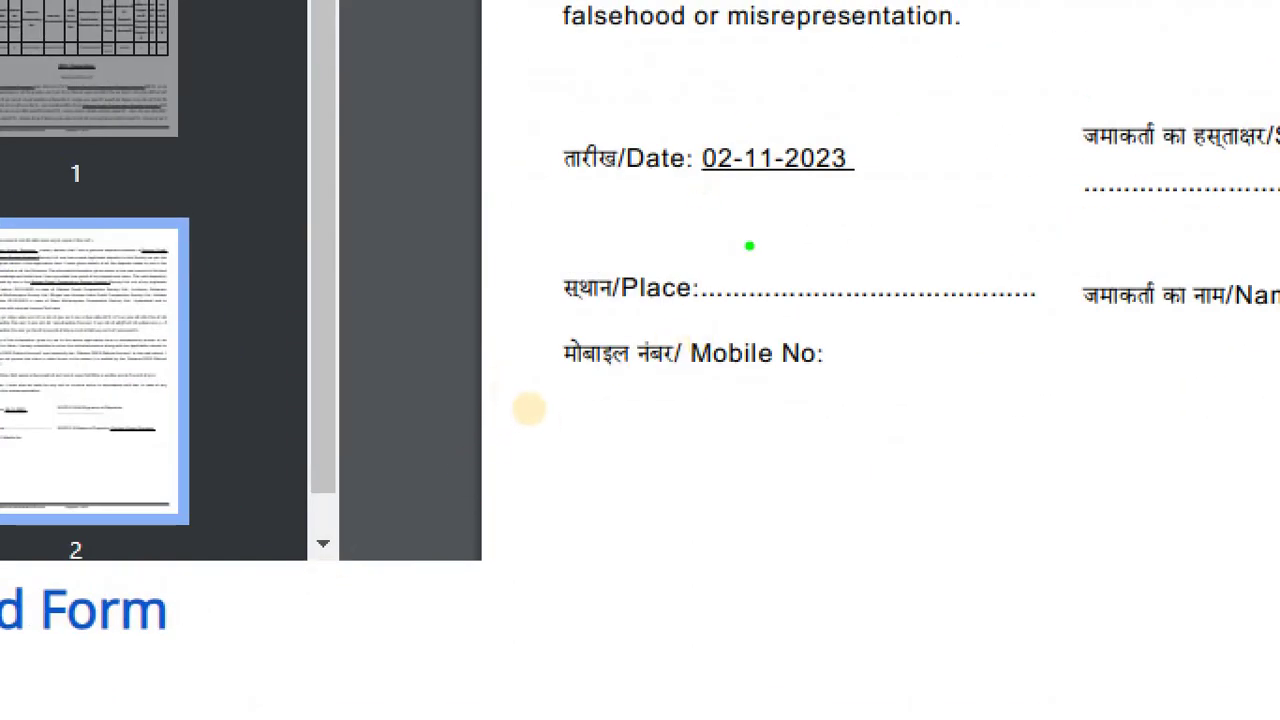
# - Mark the Place and Mobile No lines on page 2 with on-screen annotations, then clear them
pyautogui.click(652, 410)
pyautogui.moveTo(997, 249)
pyautogui.mouseDown()
pyautogui.moveTo(771, 244)
pyautogui.moveTo(733, 337)
pyautogui.moveTo(1030, 316)
pyautogui.moveTo(1040, 255)
pyautogui.mouseUp()
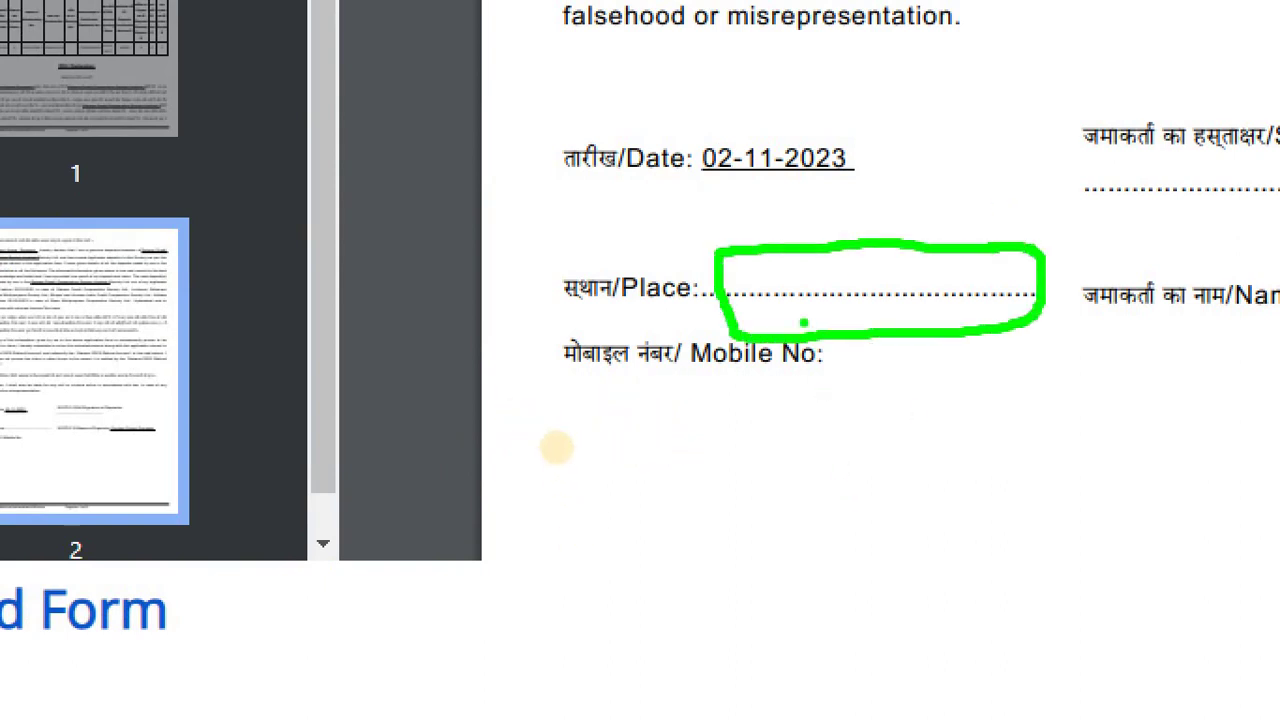
pyautogui.click(838, 346)
pyautogui.moveTo(850, 356); pyautogui.dragTo(878, 440)
pyautogui.moveTo(856, 352)
pyautogui.mouseDown()
pyautogui.moveTo(1068, 355)
pyautogui.moveTo(998, 449)
pyautogui.moveTo(888, 445)
pyautogui.mouseUp()
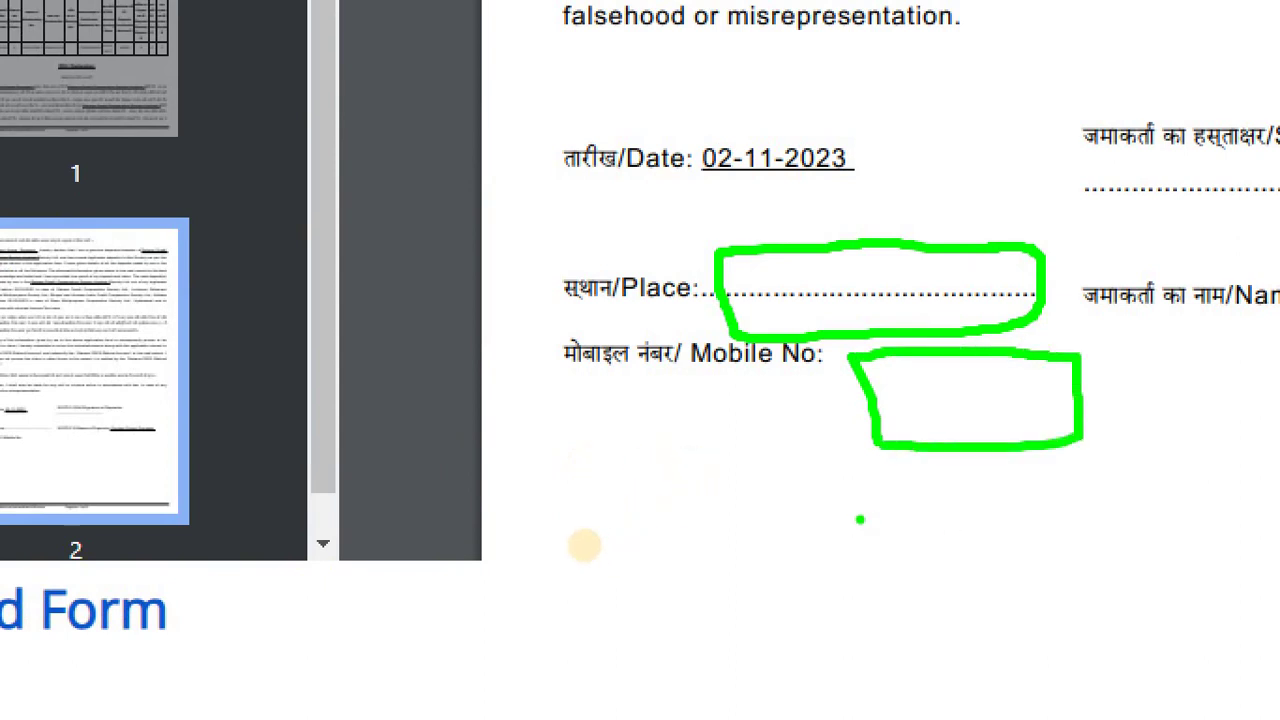
pyautogui.press('Escape')
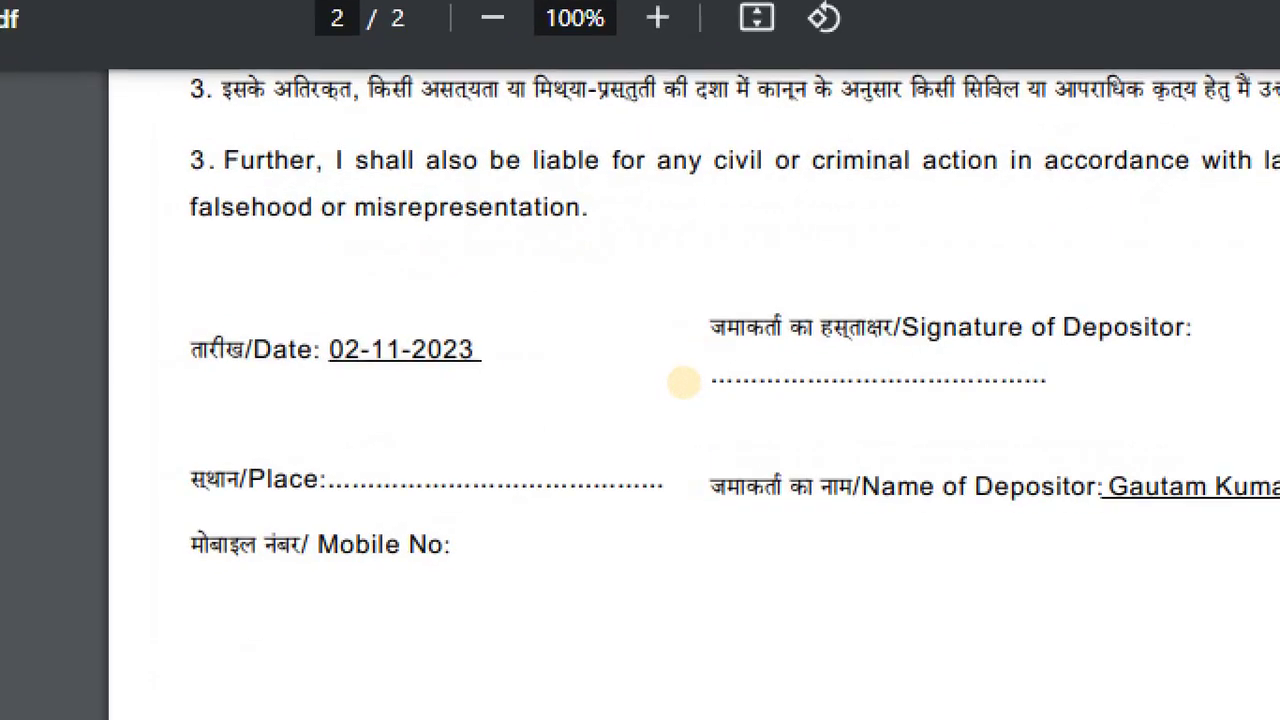
# - Outline and annotate the depositor signature area on page 2 of the form
pyautogui.moveTo(770, 346)
pyautogui.mouseDown()
pyautogui.moveTo(880, 356)
pyautogui.moveTo(1078, 450)
pyautogui.mouseUp()
pyautogui.moveTo(864, 420)
pyautogui.mouseDown()
pyautogui.moveTo(666, 406)
pyautogui.moveTo(703, 354)
pyautogui.moveTo(766, 357)
pyautogui.mouseUp()
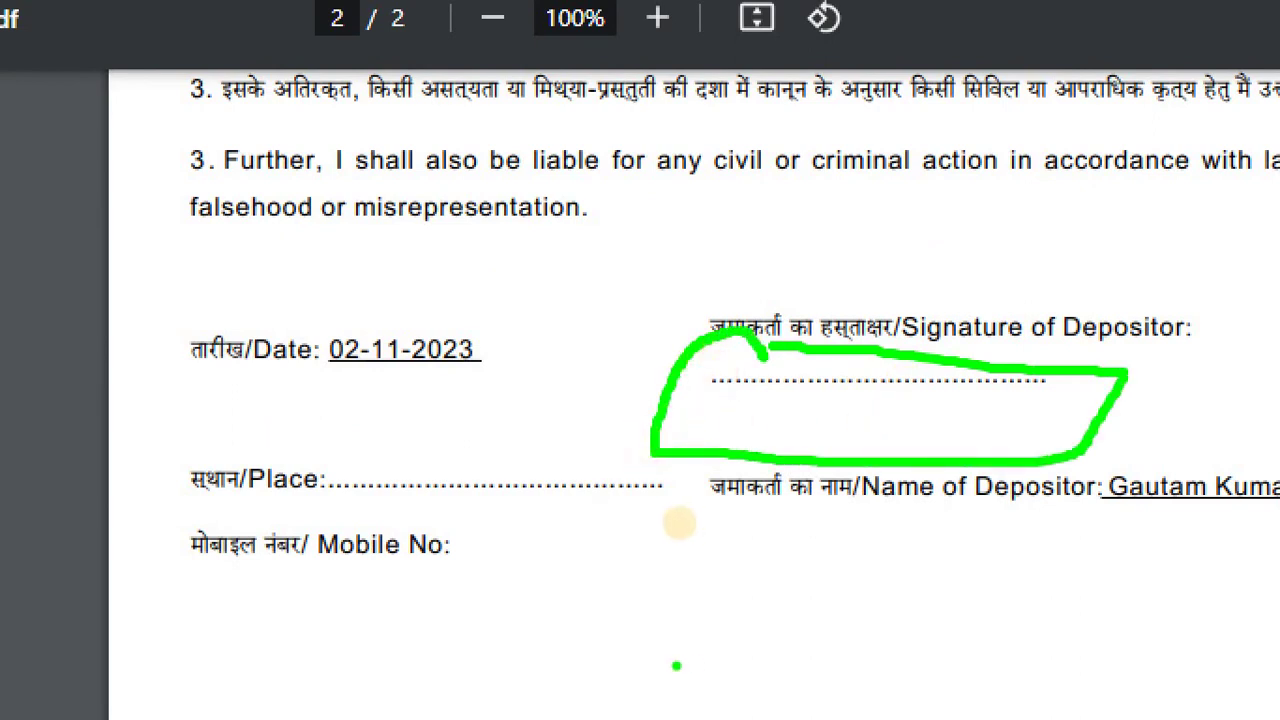
pyautogui.moveTo(752, 228)
pyautogui.mouseDown()
pyautogui.moveTo(770, 278)
pyautogui.moveTo(1165, 280)
pyautogui.mouseUp()
pyautogui.moveTo(888, 190); pyautogui.dragTo(1005, 153)
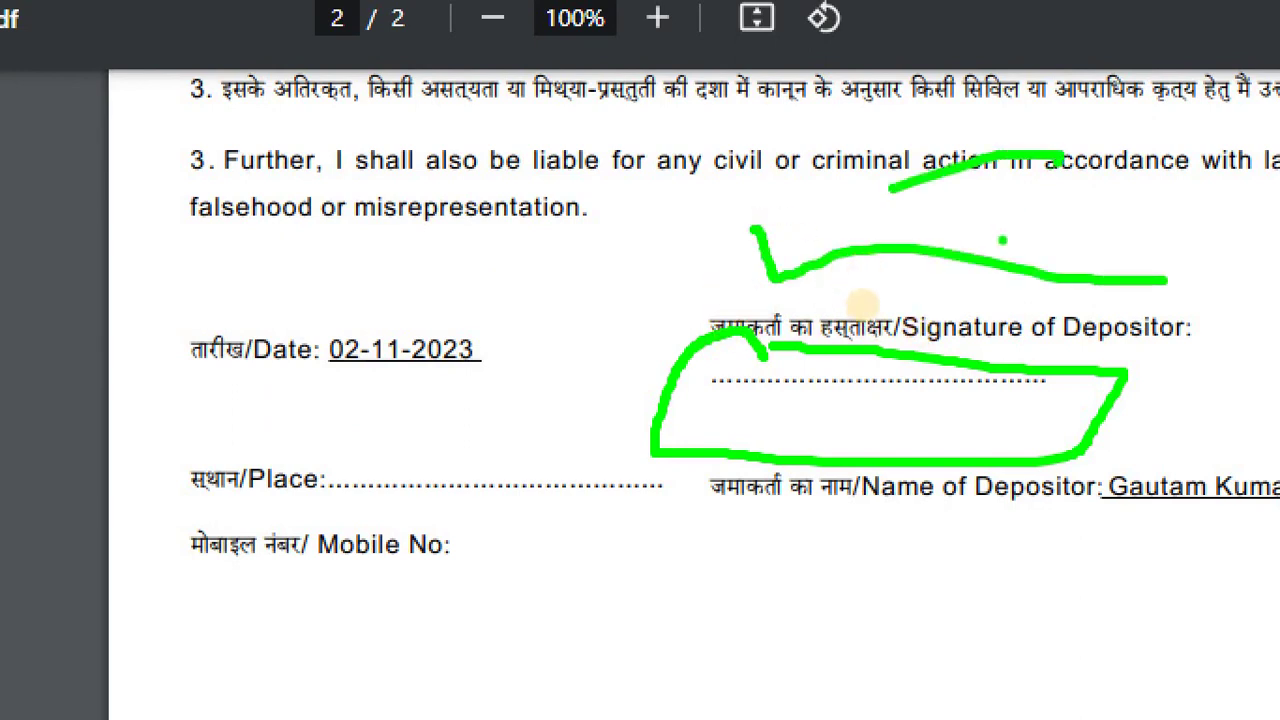
pyautogui.moveTo(766, 398)
pyautogui.mouseDown()
pyautogui.moveTo(740, 460)
pyautogui.moveTo(830, 465)
pyautogui.mouseUp()
pyautogui.click(744, 388)
pyautogui.moveTo(800, 395); pyautogui.dragTo(976, 462)
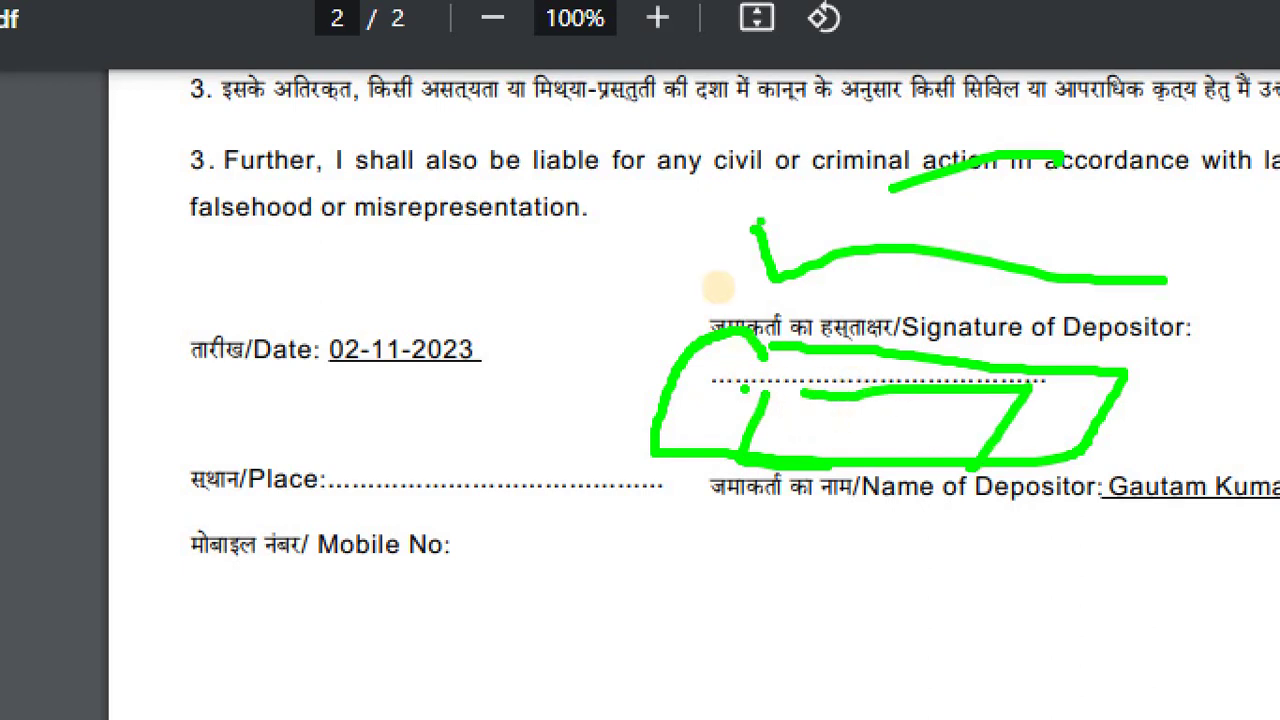
pyautogui.moveTo(745, 197)
pyautogui.mouseDown()
pyautogui.moveTo(1094, 190)
pyautogui.moveTo(1190, 270)
pyautogui.moveTo(1092, 275)
pyautogui.mouseUp()
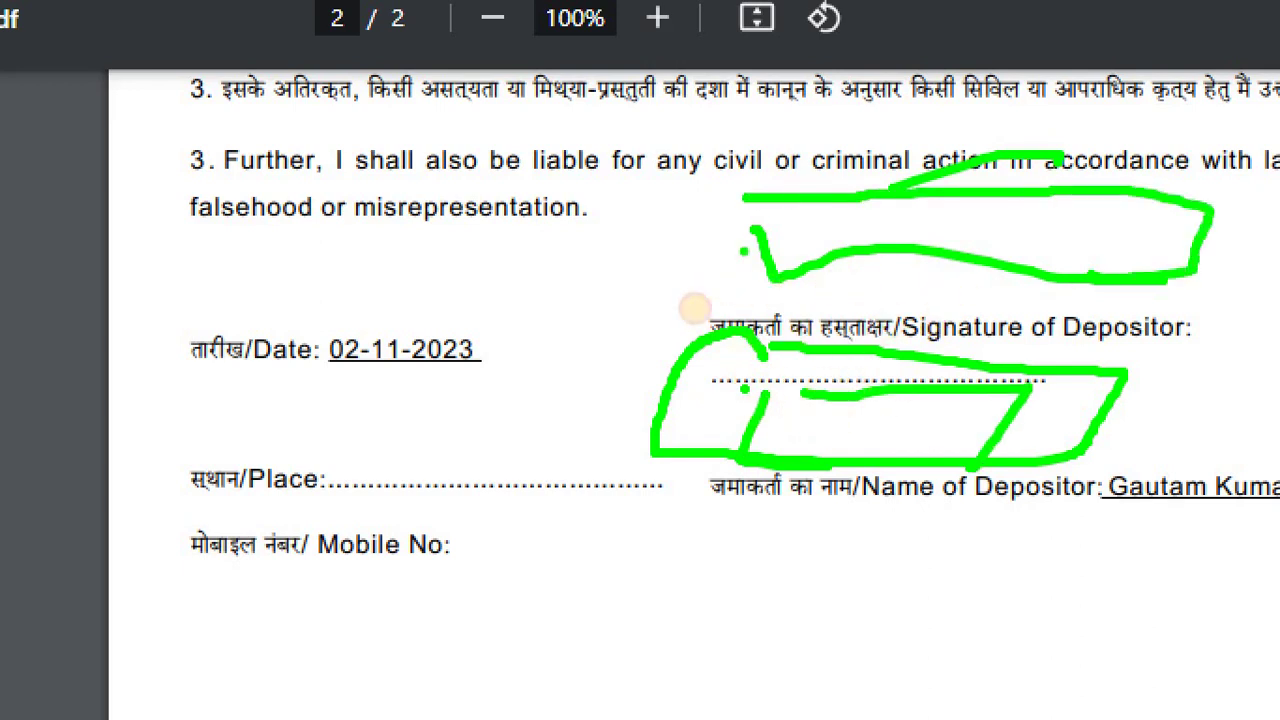
pyautogui.moveTo(730, 196); pyautogui.dragTo(757, 236)
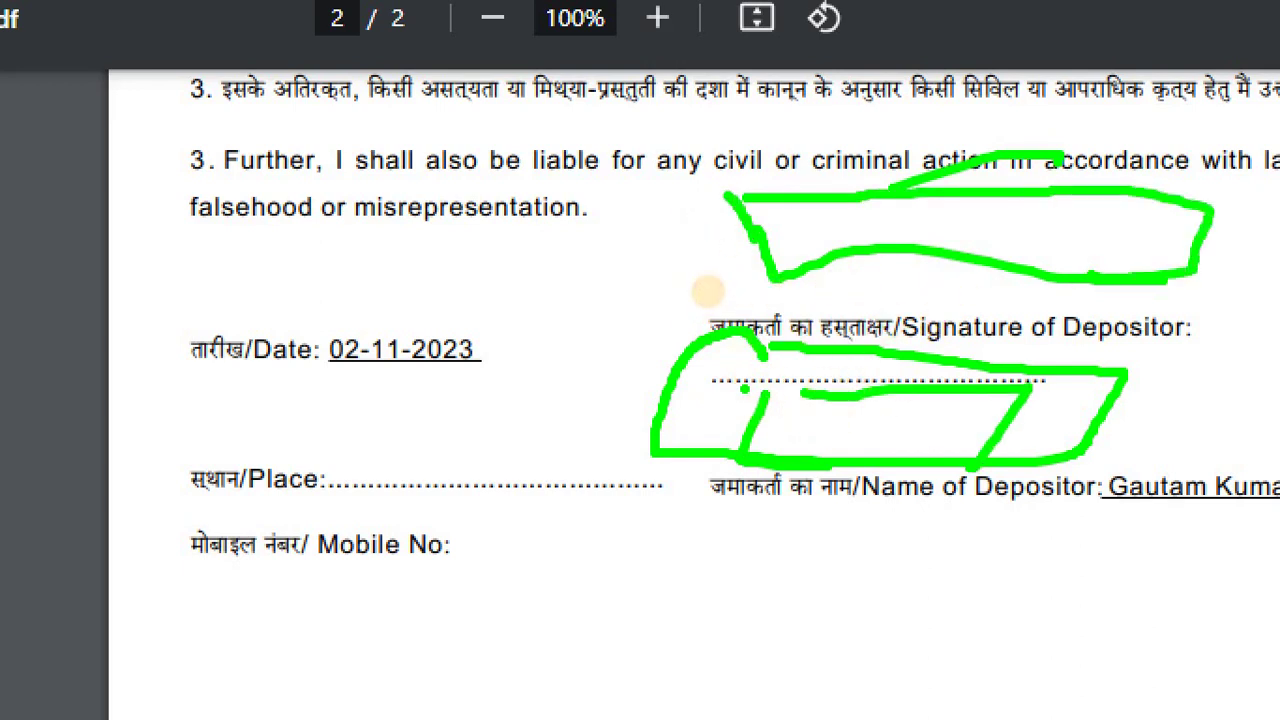
pyautogui.click(717, 212)
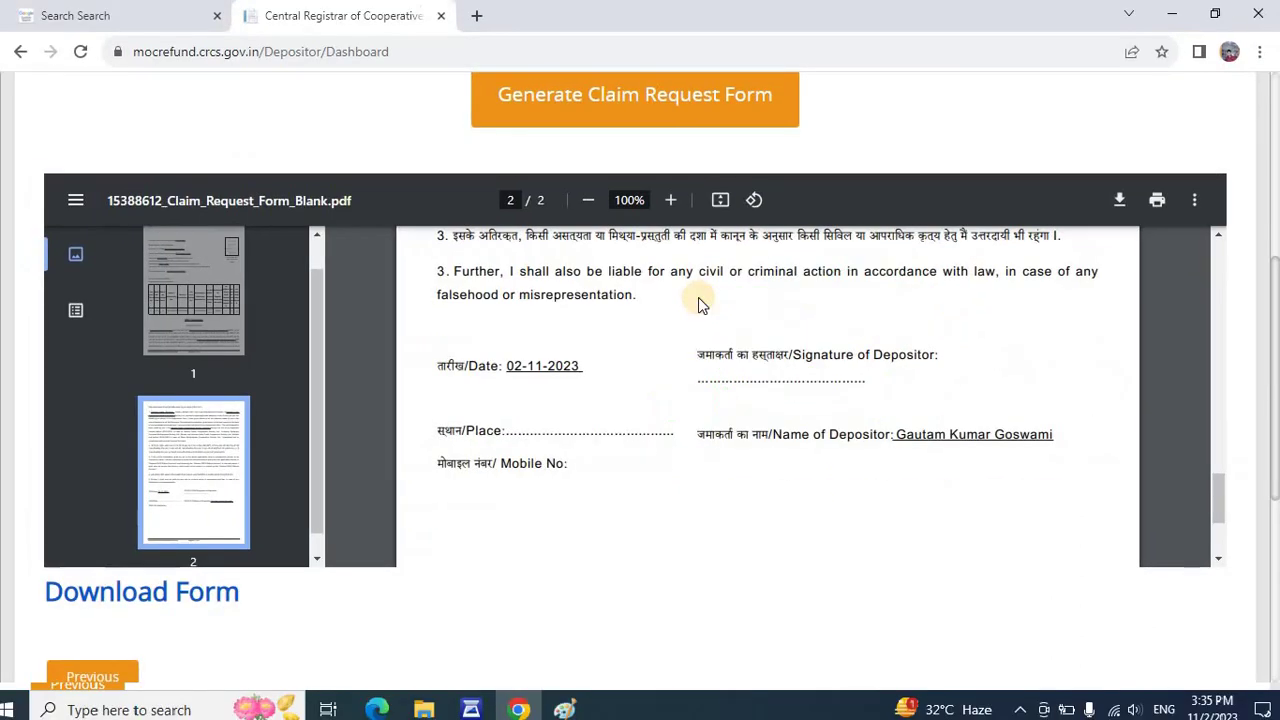
# - Scroll the claim form PDF back up to the top of page 1
pyautogui.scroll(-2, 705, 374)
pyautogui.scroll(-1, 705, 374)
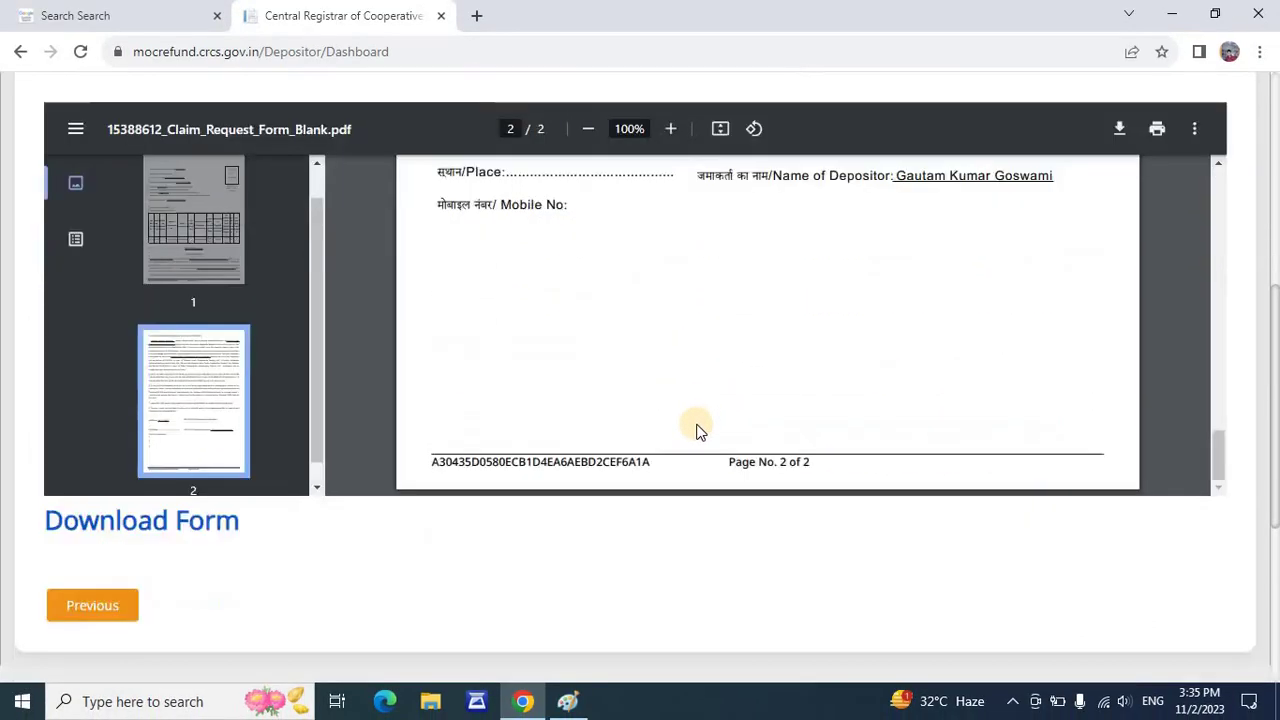
pyautogui.scroll(5, 700, 428)
pyautogui.scroll(10, 705, 430)
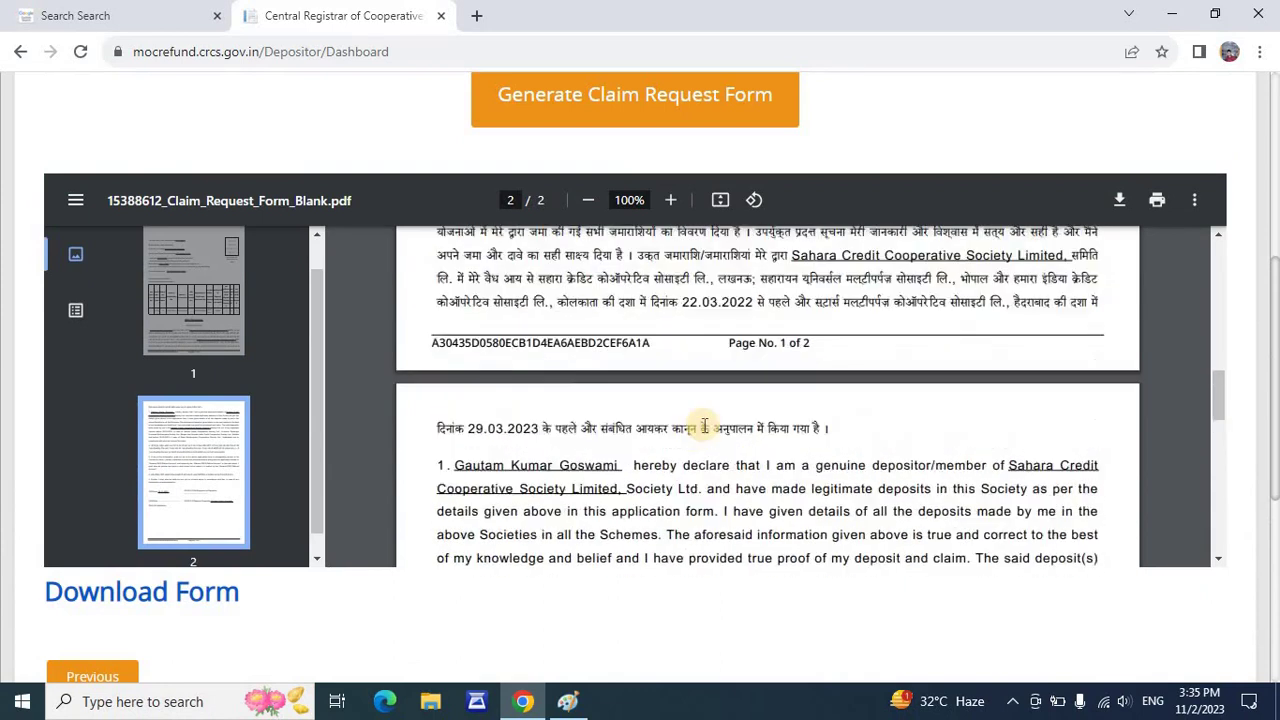
pyautogui.scroll(4, 705, 430)
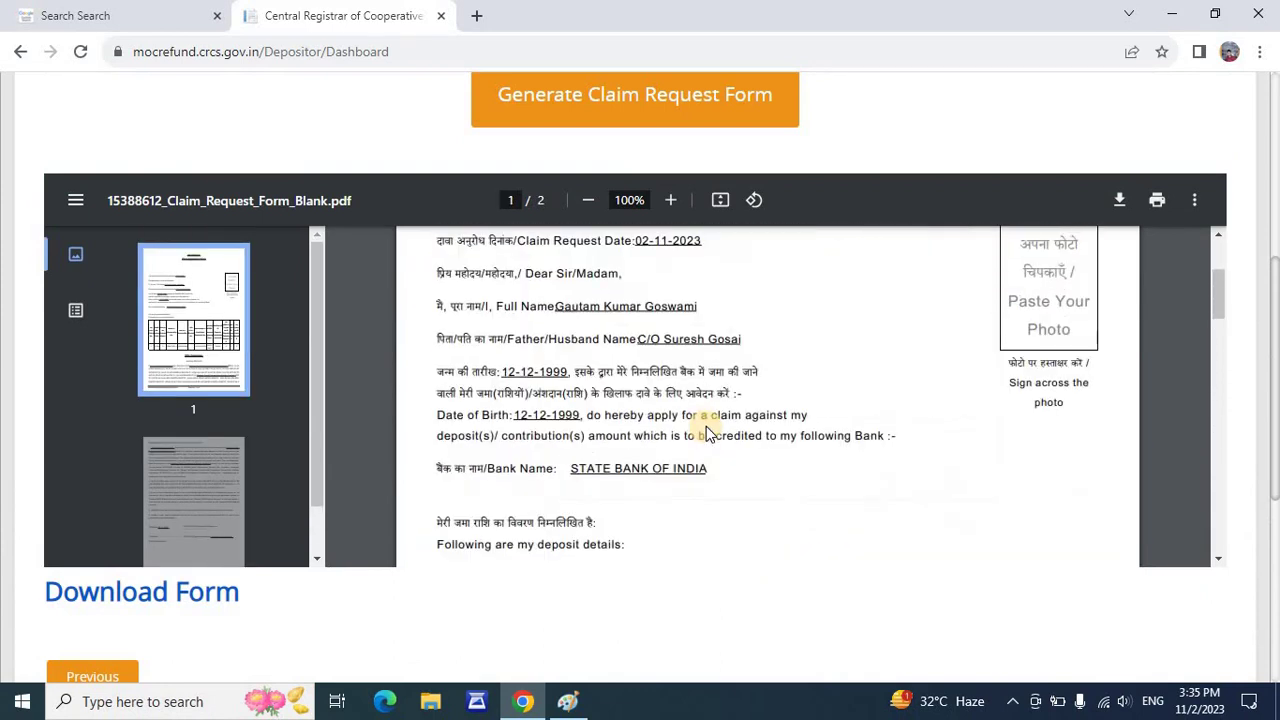
# - Print all pages of the claim form in black and white on the EPSON L3110
pyautogui.click(1150, 203)
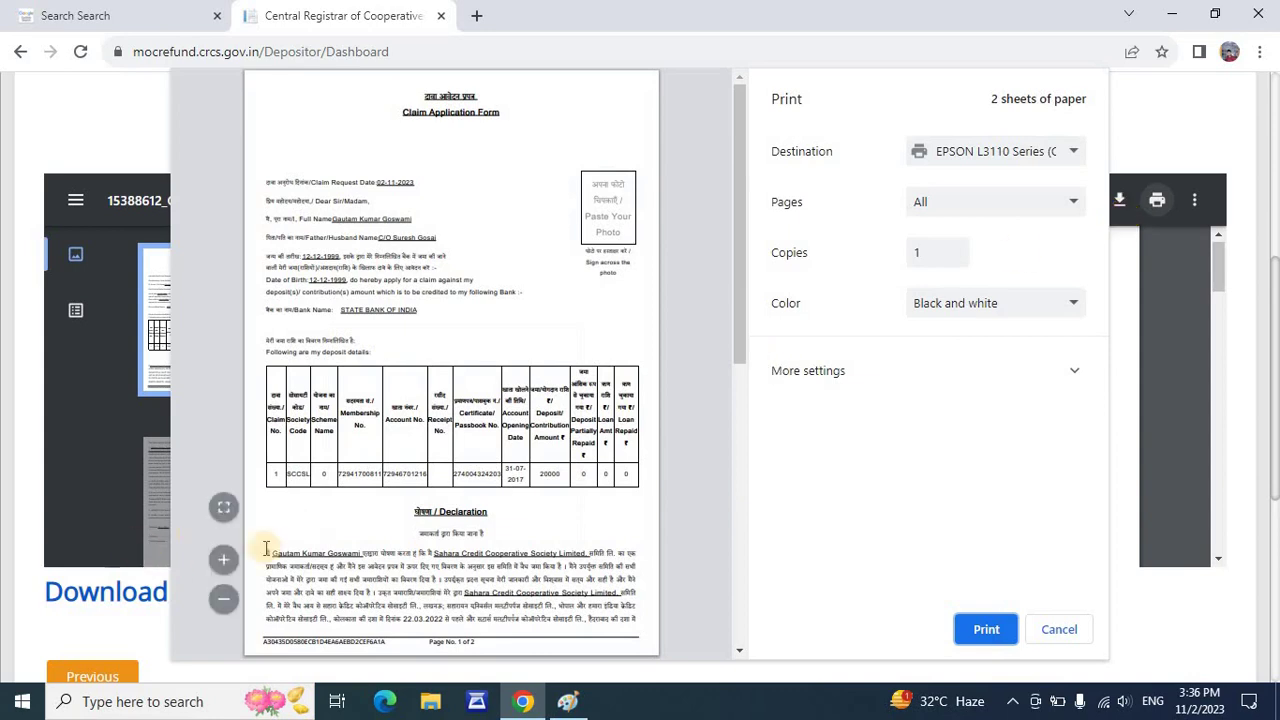
pyautogui.moveTo(743, 272); pyautogui.dragTo(757, 222)
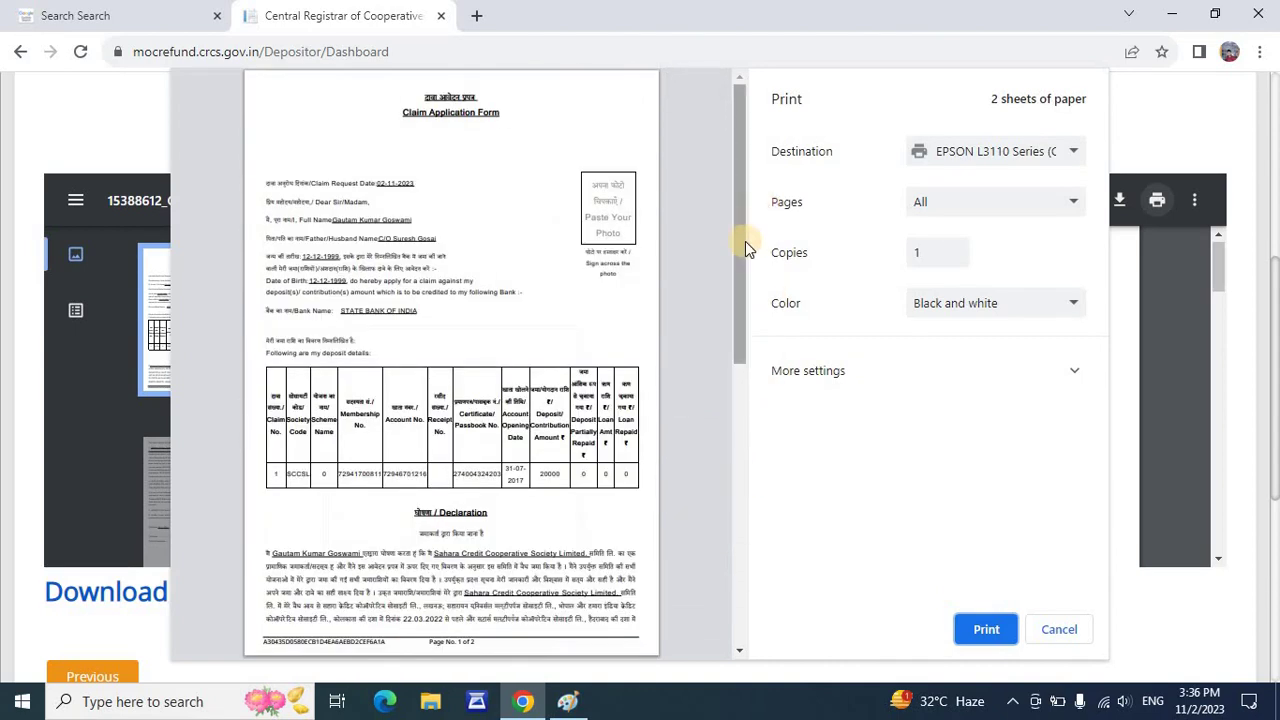
pyautogui.click(990, 632)
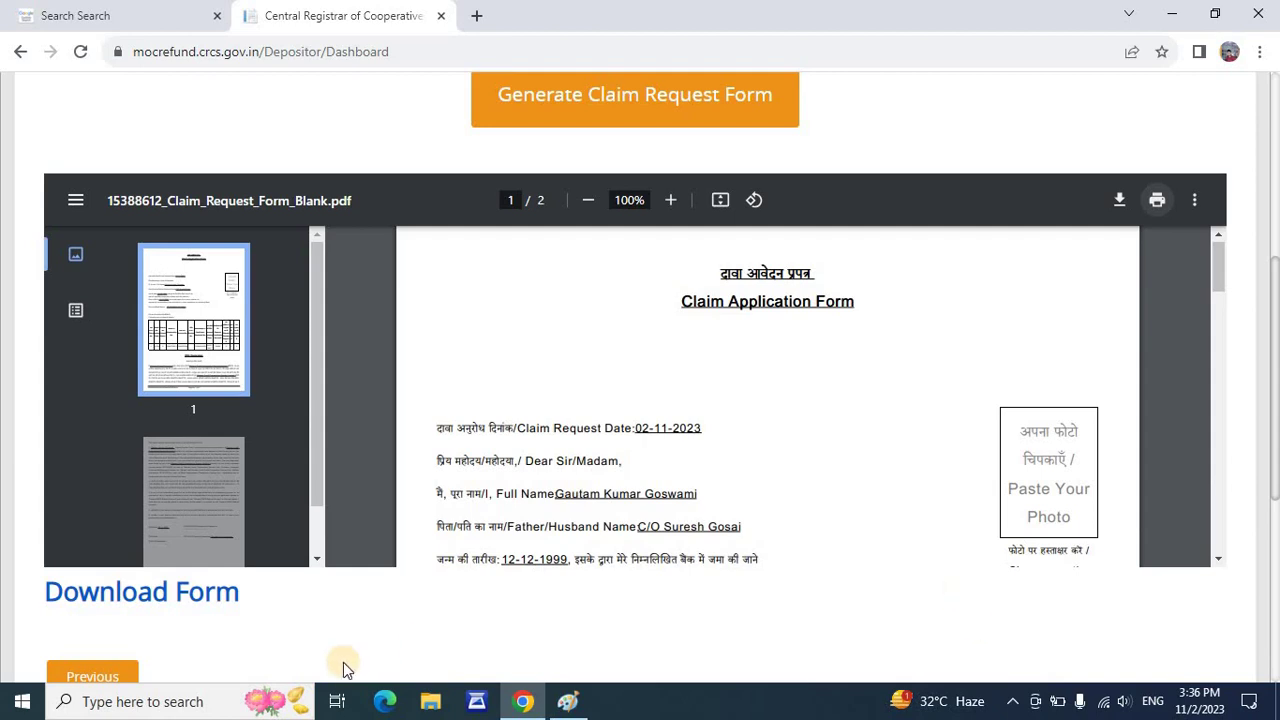
# - Generate the Claim Request Form PDF again and scroll down to the page 2 footer
pyautogui.scroll(-2, 209, 513)
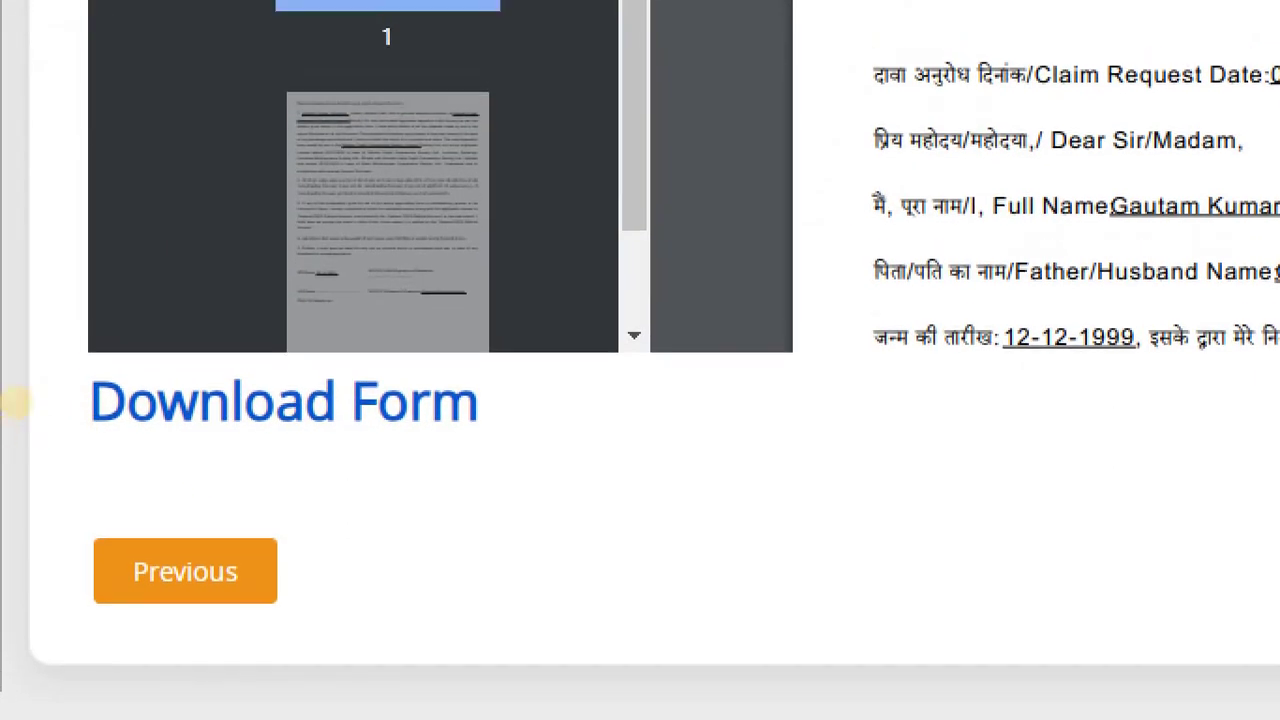
pyautogui.moveTo(90, 445)
pyautogui.mouseDown()
pyautogui.moveTo(531, 445)
pyautogui.moveTo(520, 370)
pyautogui.mouseUp()
pyautogui.moveTo(258, 385)
pyautogui.mouseDown()
pyautogui.moveTo(149, 371)
pyautogui.moveTo(46, 380)
pyautogui.moveTo(26, 414)
pyautogui.moveTo(37, 421)
pyautogui.mouseUp()
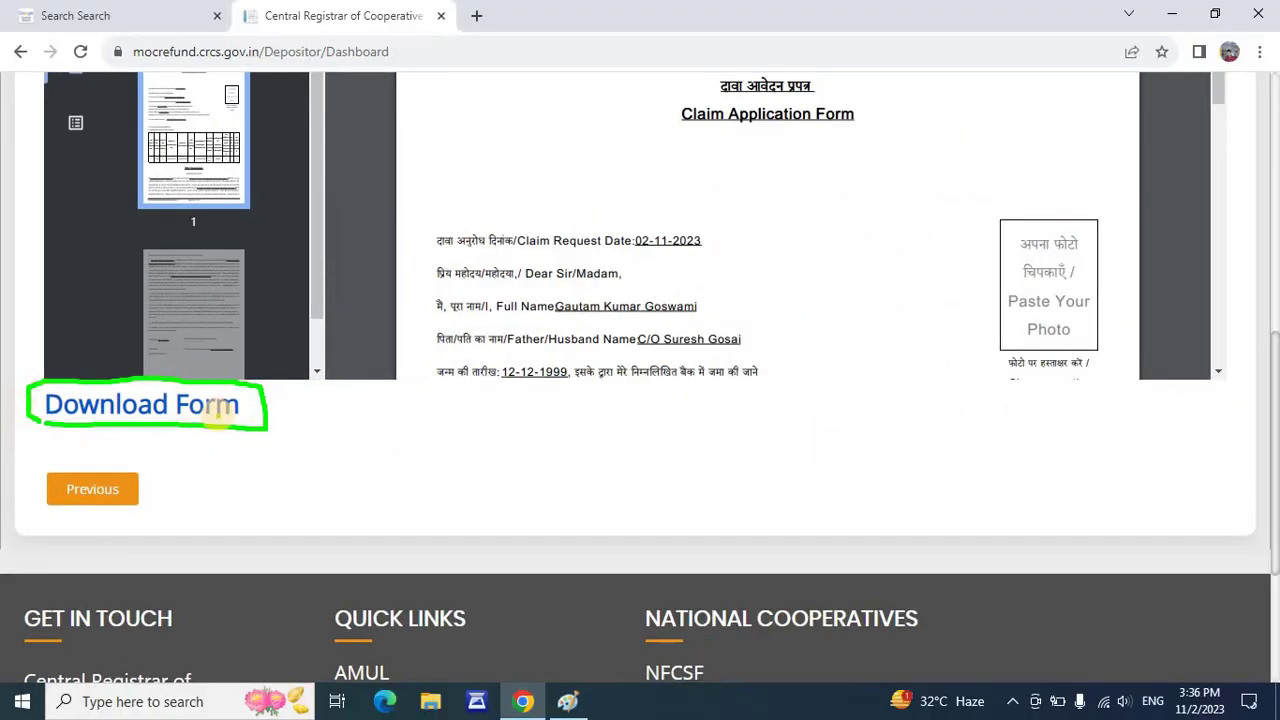
pyautogui.scroll(2, 260, 455)
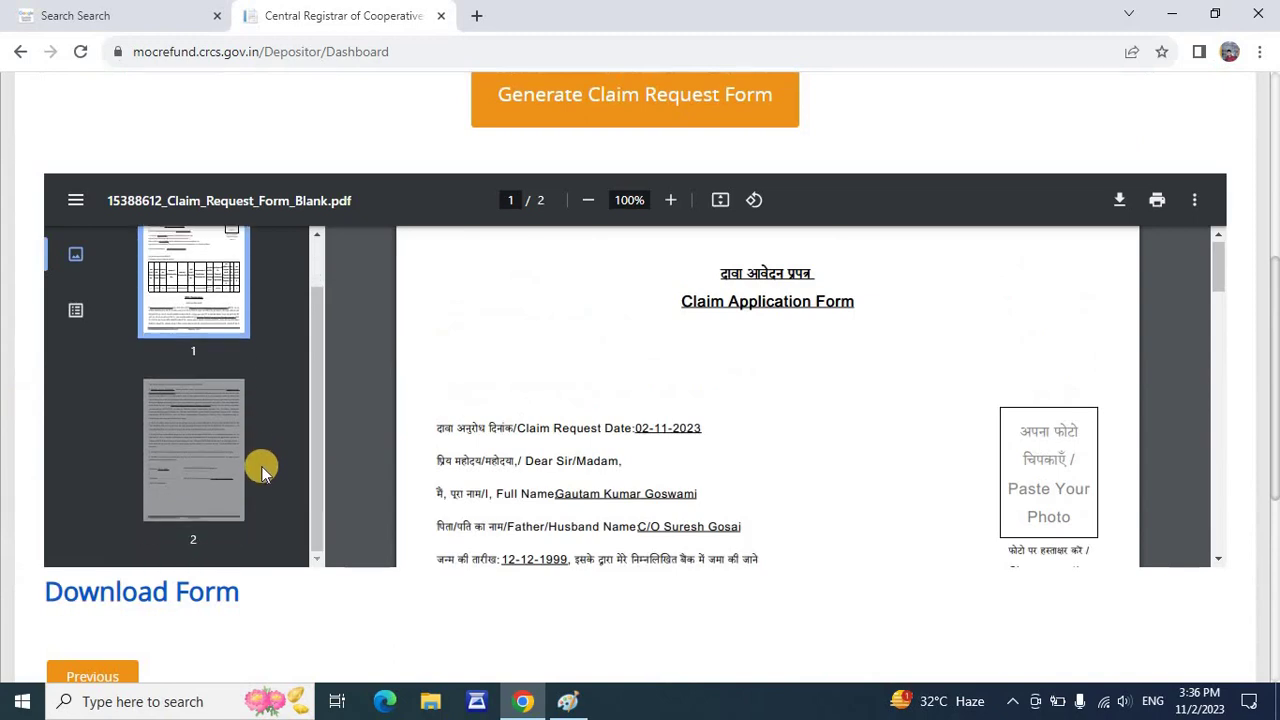
pyautogui.scroll(-1, 442, 452)
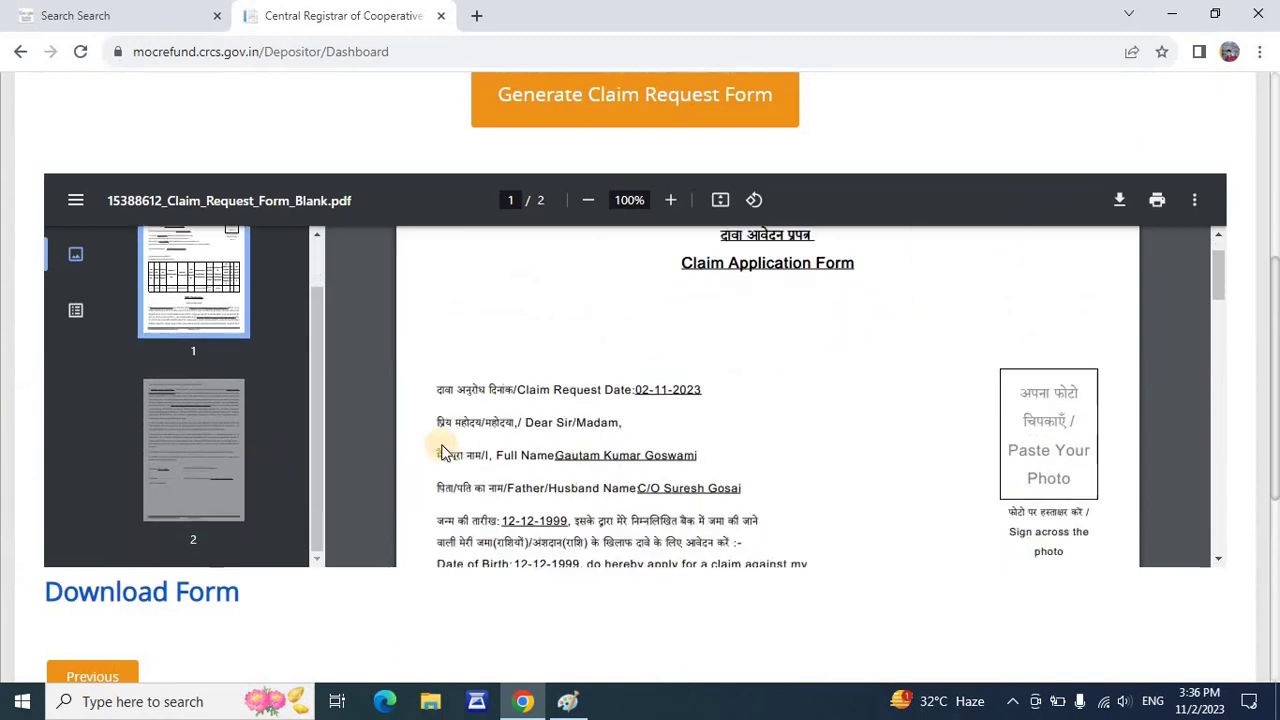
pyautogui.scroll(-4, 442, 452)
pyautogui.click(530, 95)
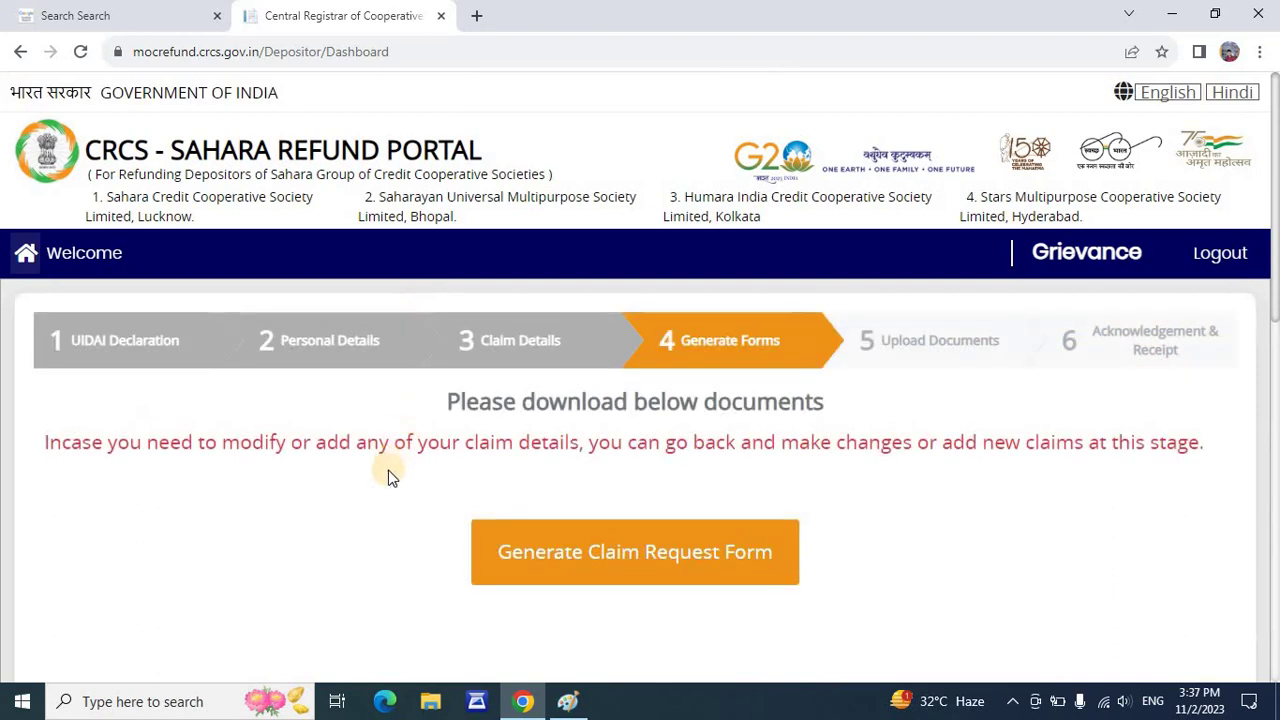
pyautogui.scroll(-4, 391, 497)
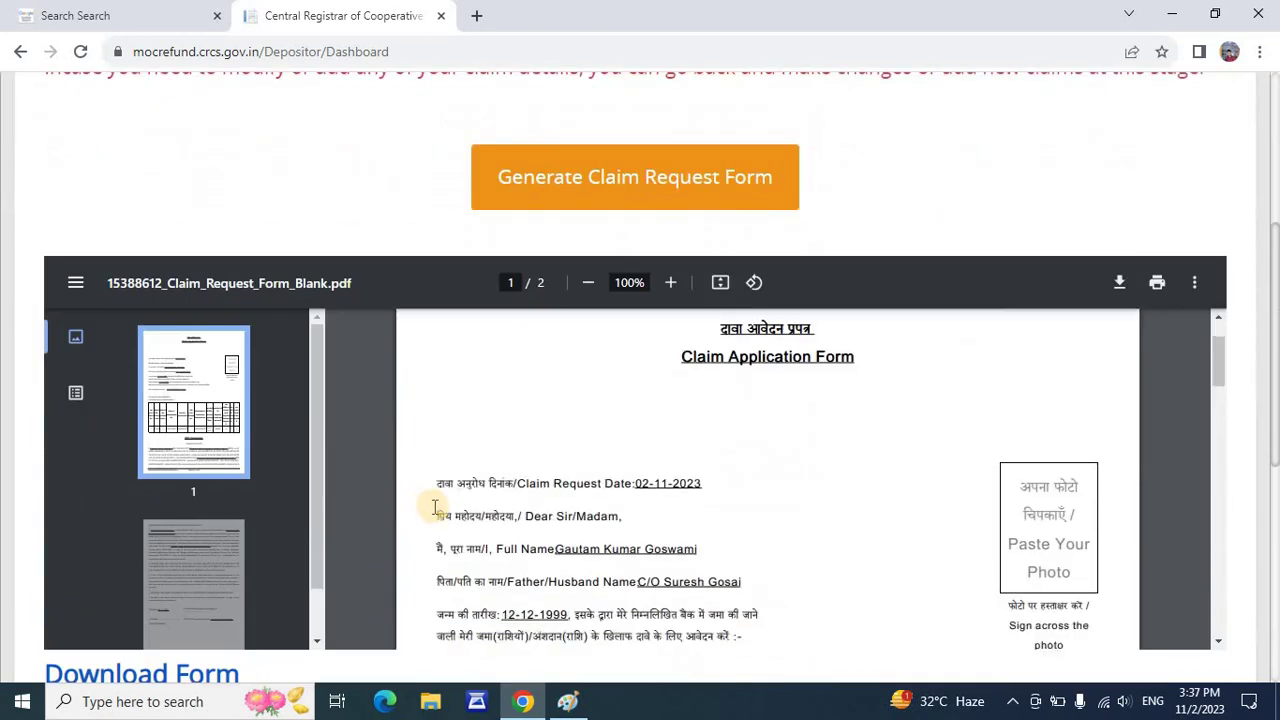
pyautogui.scroll(-15, 435, 507)
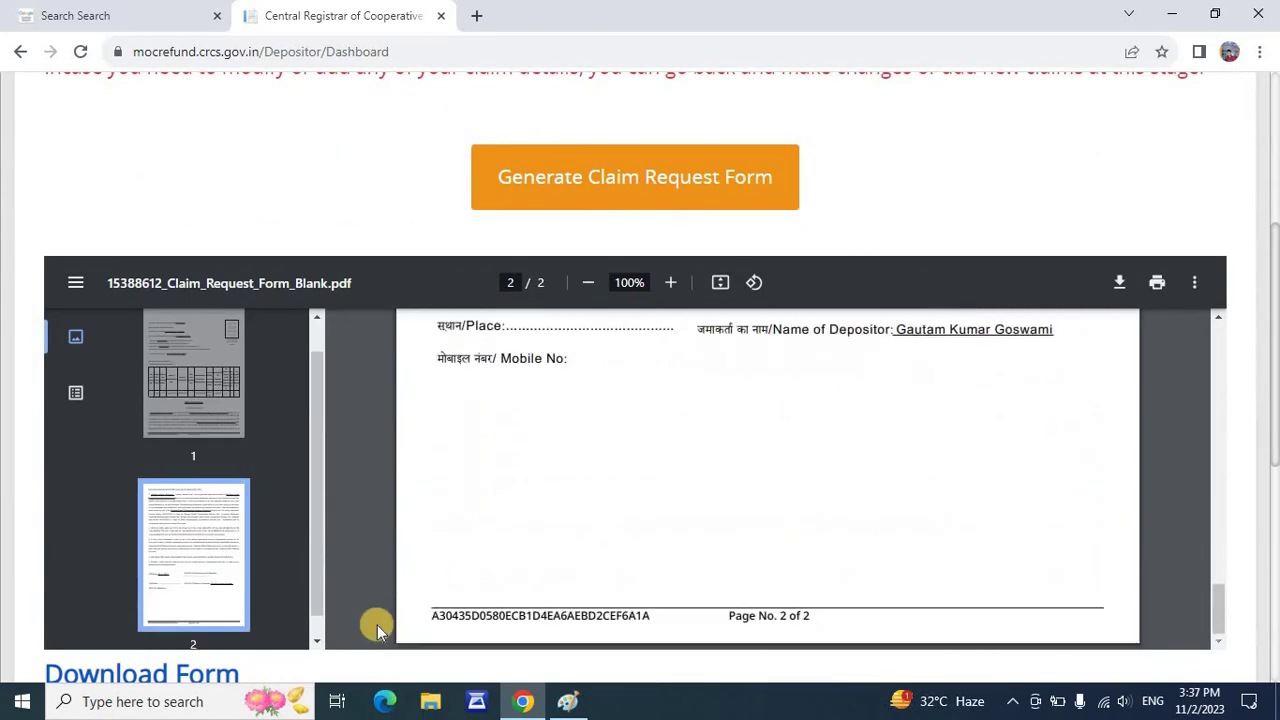
pyautogui.scroll(-4, 377, 625)
# - Advance to step 5, Upload Documents, which asks for the signed claim application form
pyautogui.click(99, 395)
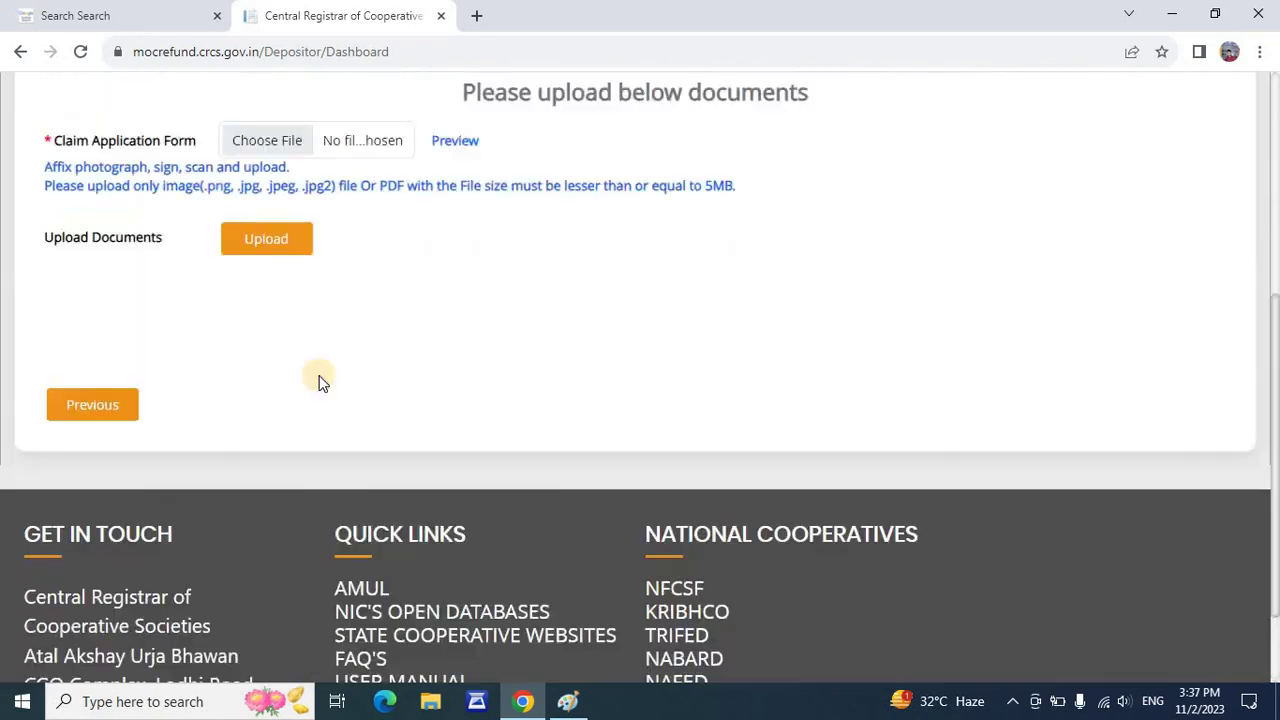
pyautogui.scroll(3, 320, 383)
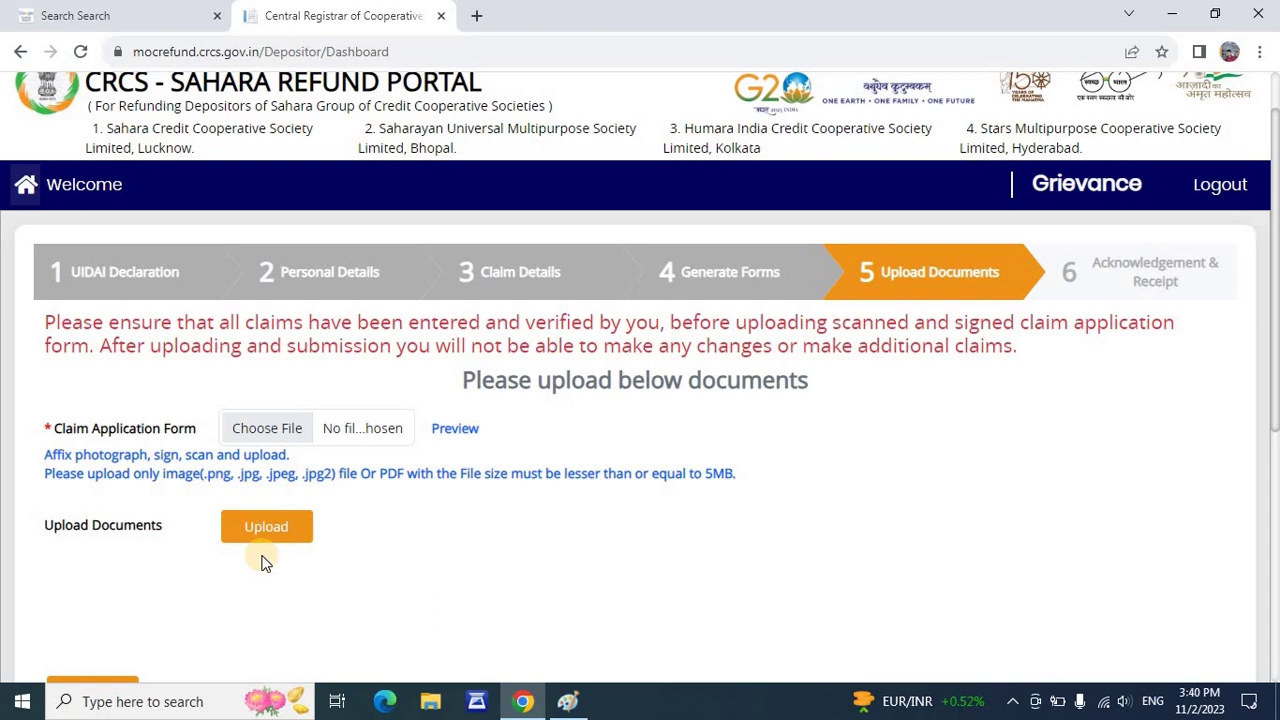
# - Scan the signed claim form's first page in Epson Scan 2 with PDF as the image format
pyautogui.click(470, 705)
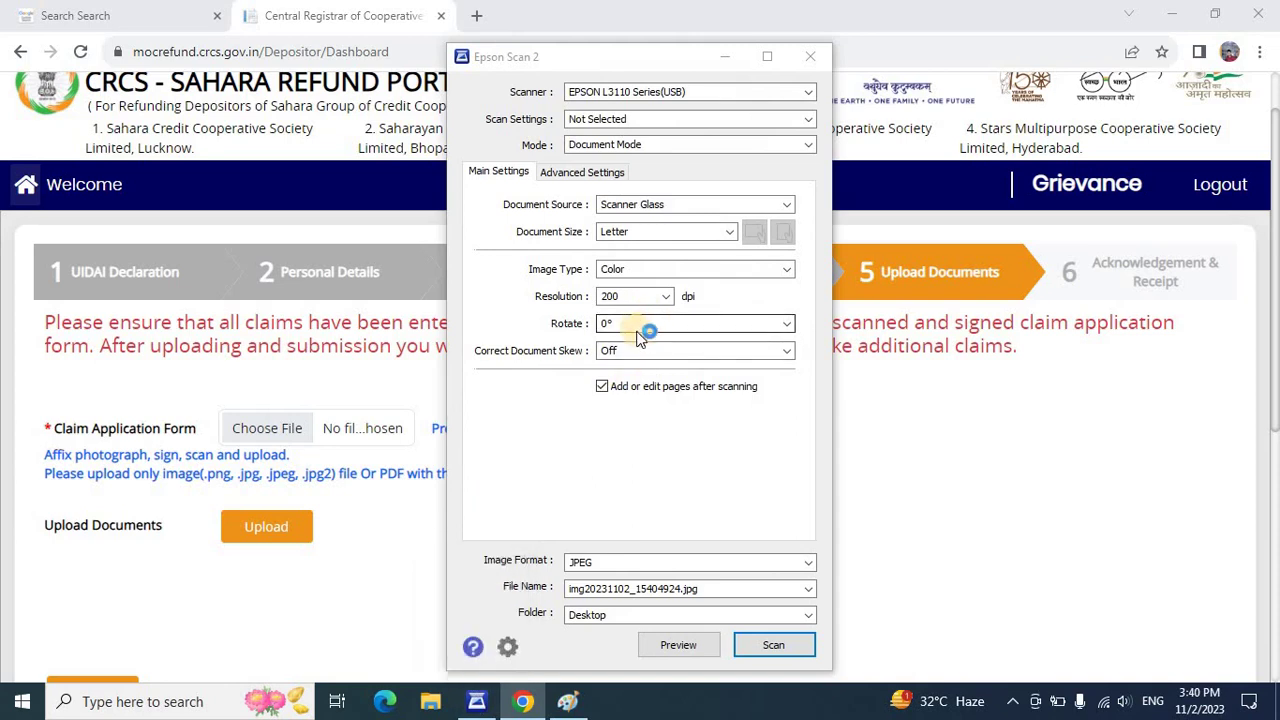
pyautogui.click(615, 567)
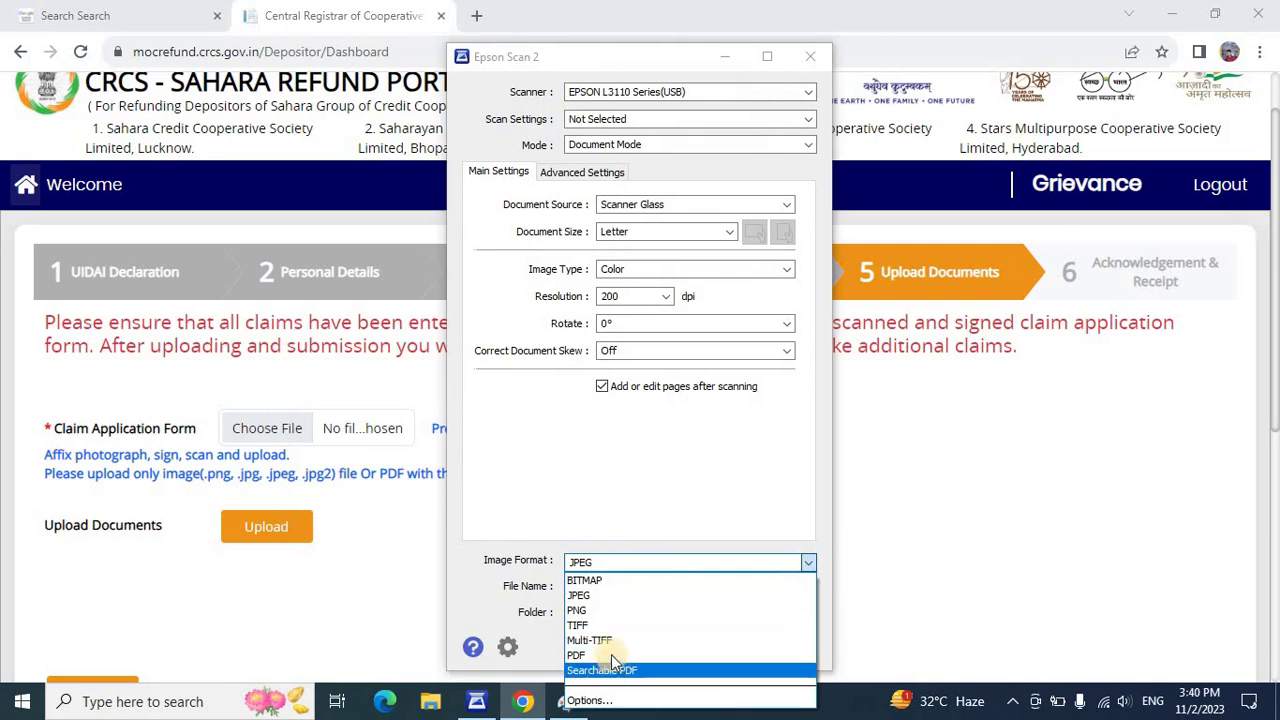
pyautogui.click(606, 655)
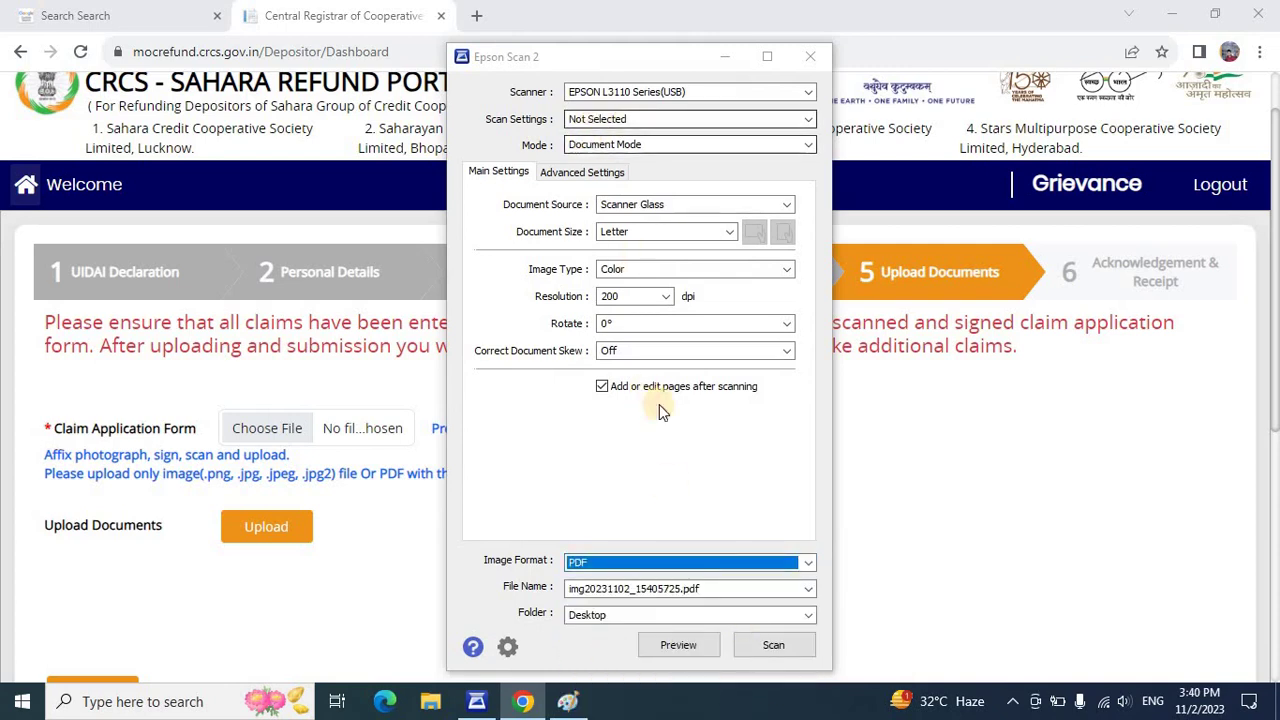
pyautogui.click(771, 645)
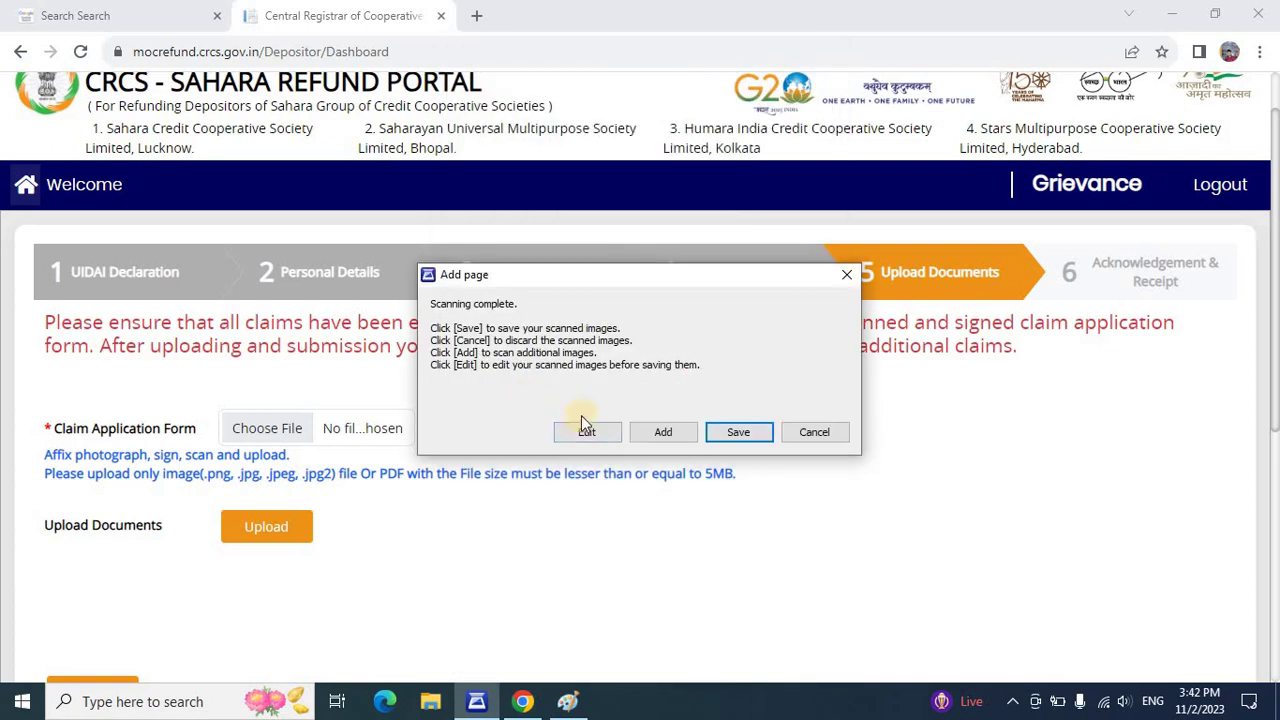
# - Scan the form's second page into the same file and save the two-page PDF to the Desktop
pyautogui.click(614, 432)
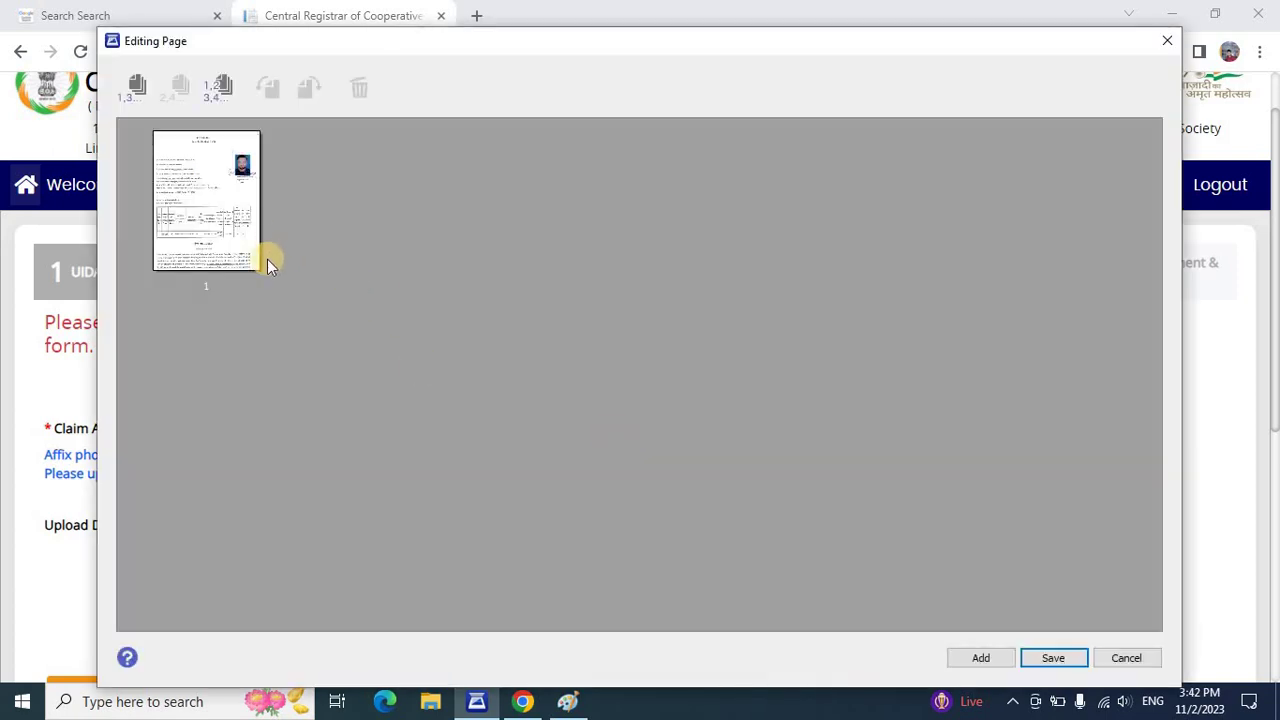
pyautogui.moveTo(267, 259)
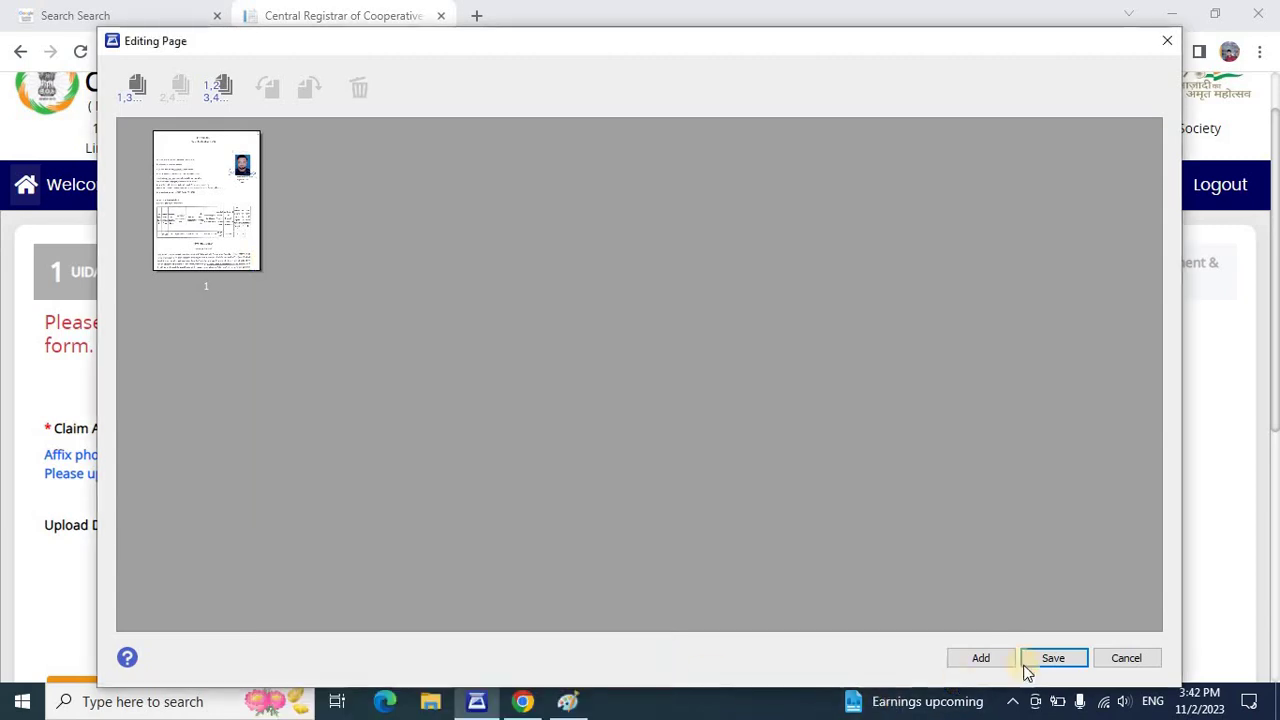
pyautogui.click(980, 660)
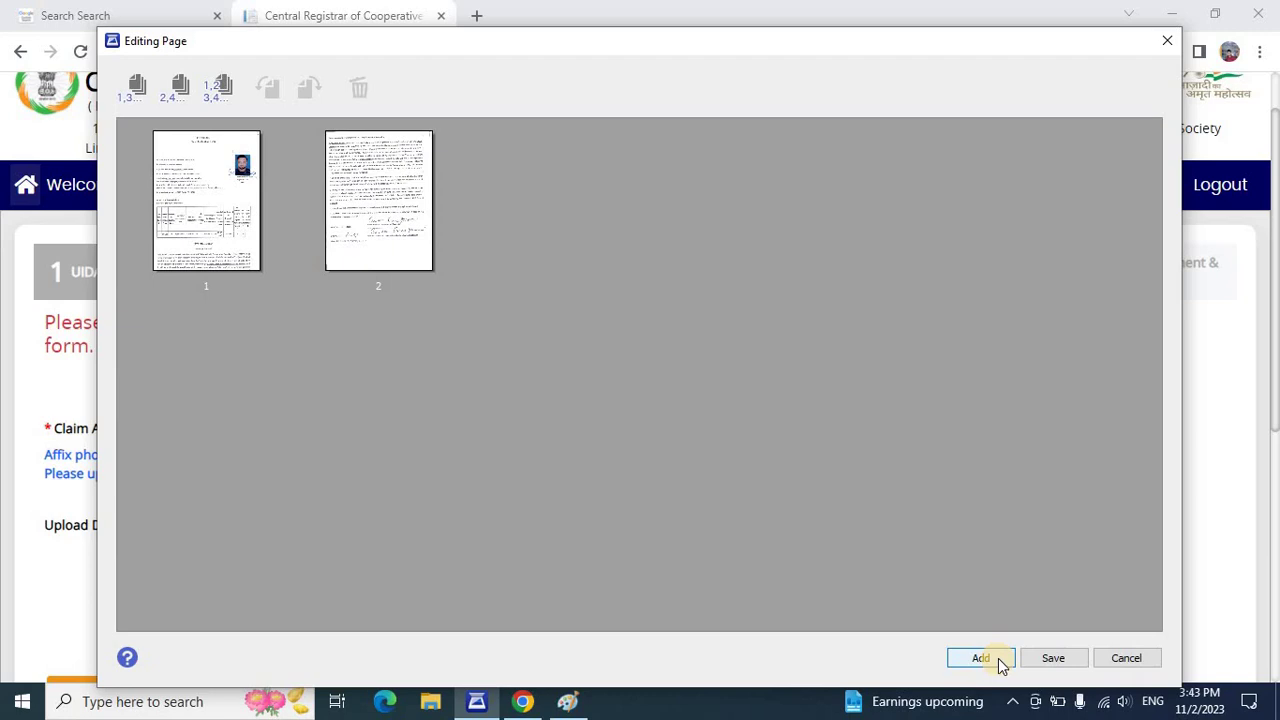
pyautogui.click(1050, 664)
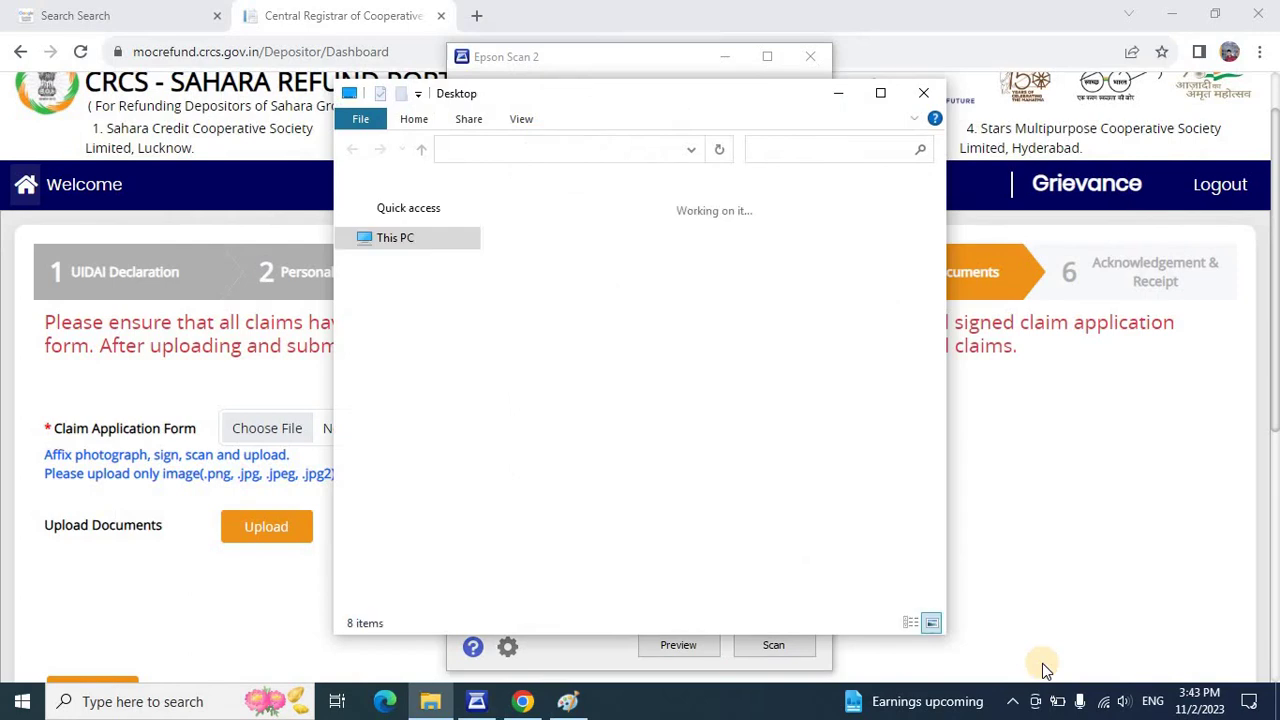
pyautogui.click(922, 94)
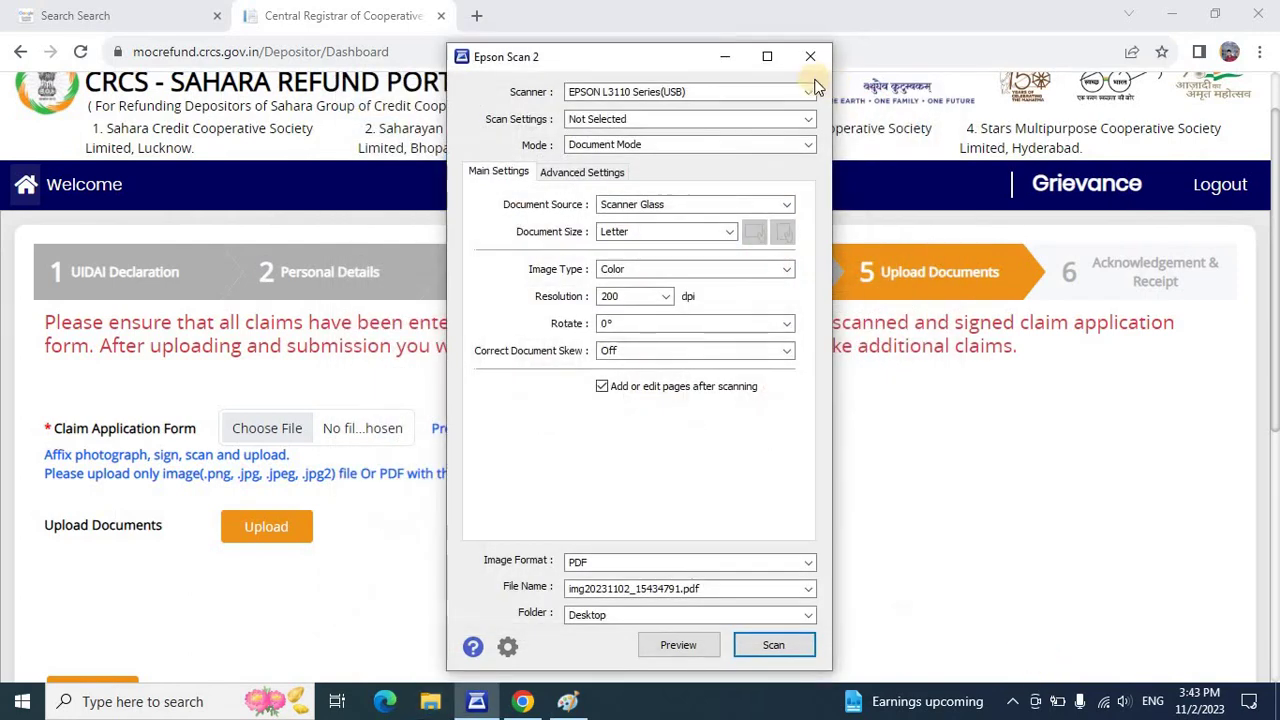
# - Close Epson Scan 2 and open the scanned img20231102_15434780.pdf in Google Chrome
pyautogui.click(810, 56)
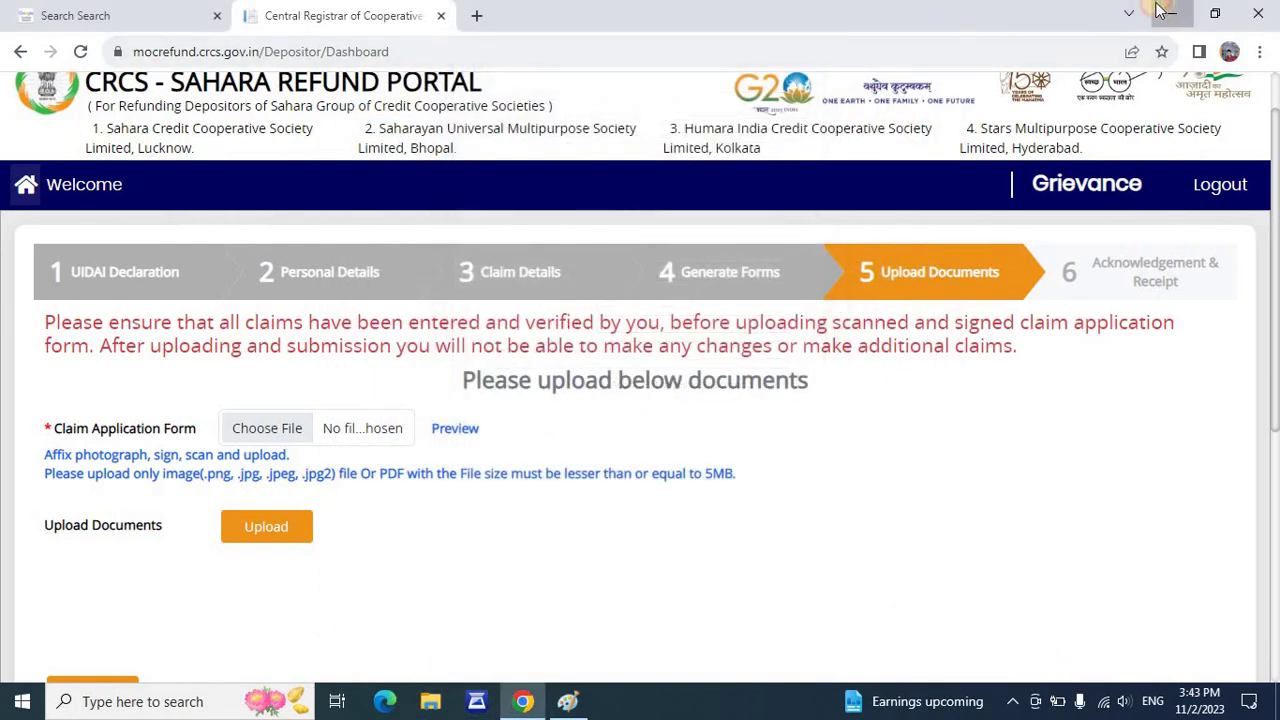
pyautogui.click(1172, 14)
pyautogui.doubleClick(184, 66)
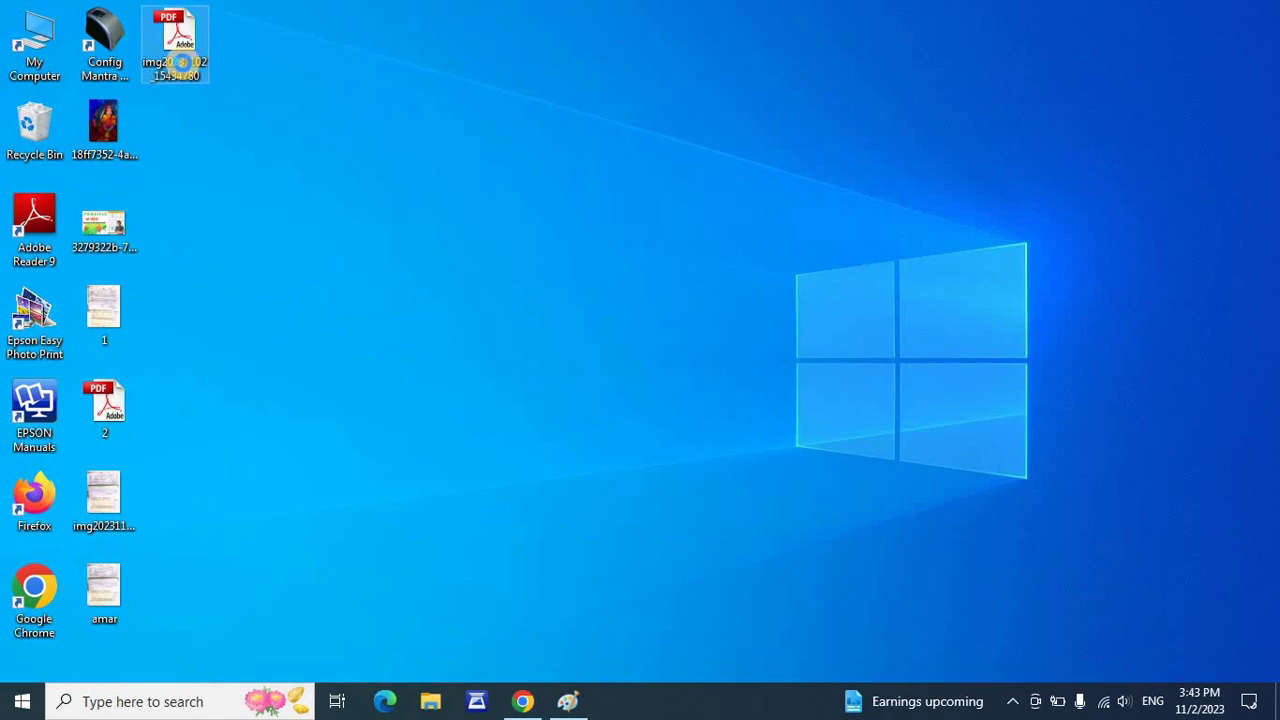
pyautogui.rightClick(183, 62)
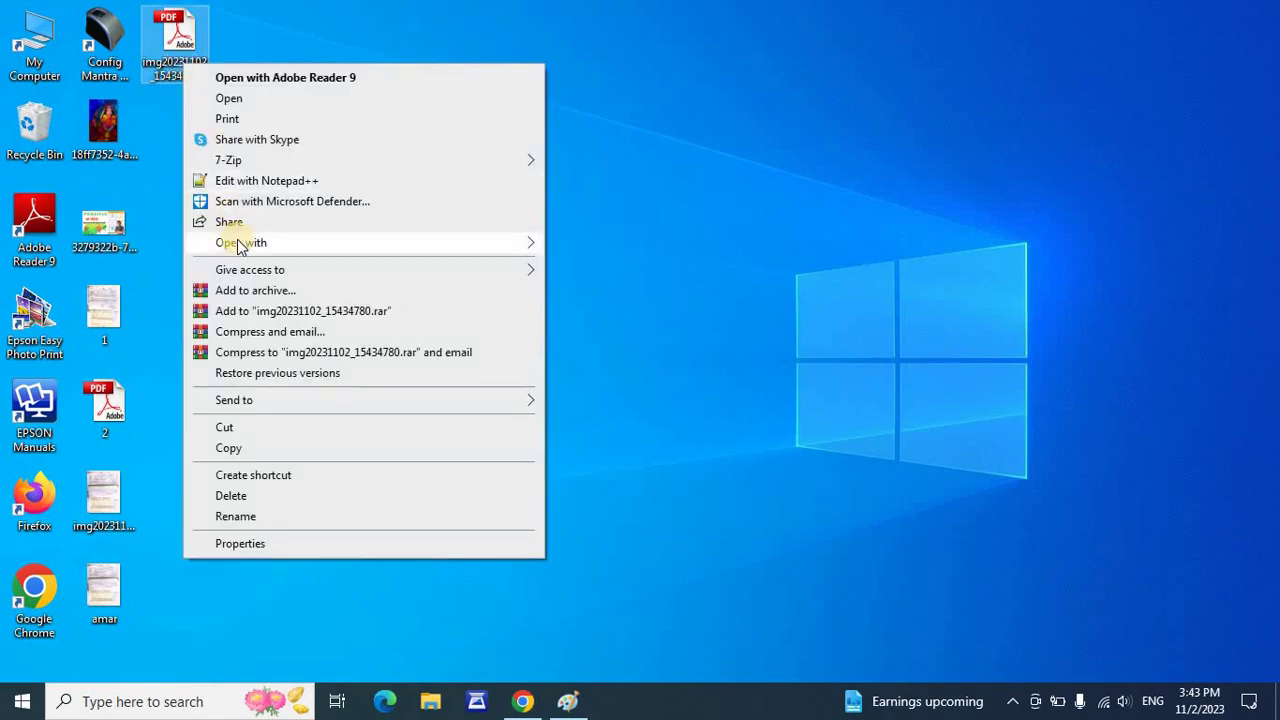
pyautogui.click(567, 285)
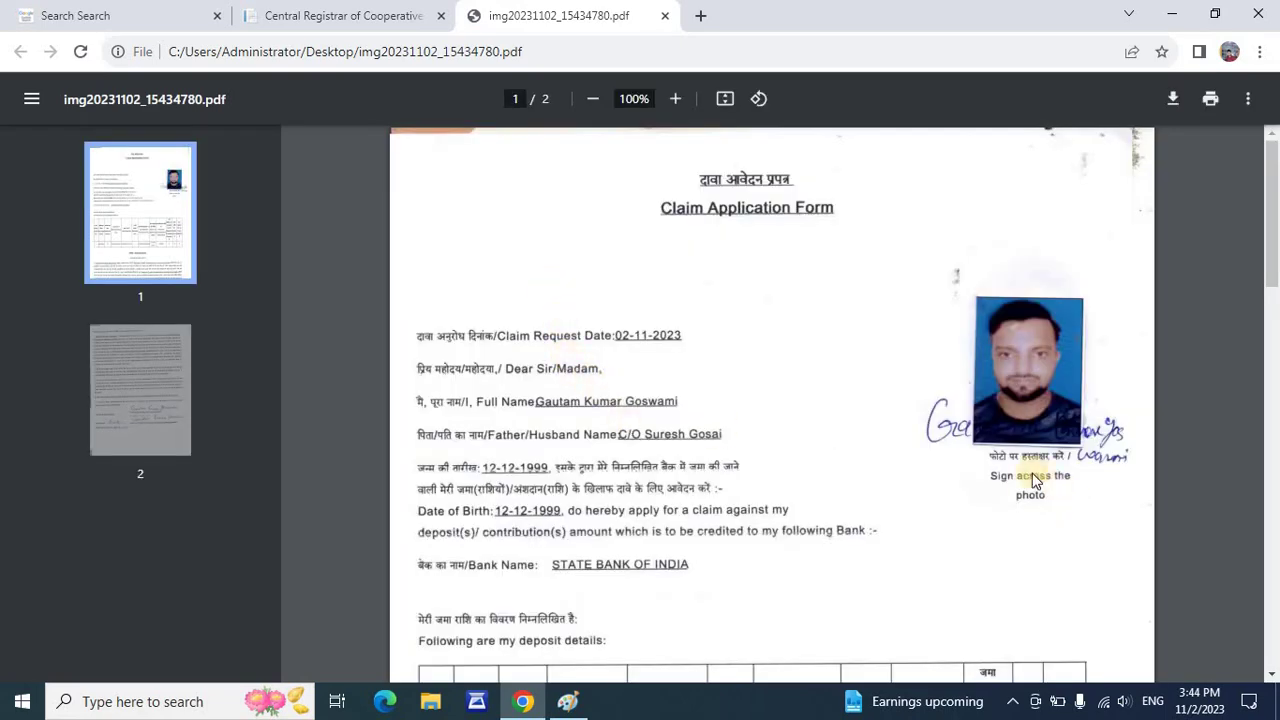
# - Scroll through both scanned pages, then return to the CRCS portal tab
pyautogui.scroll(-15, 865, 420)
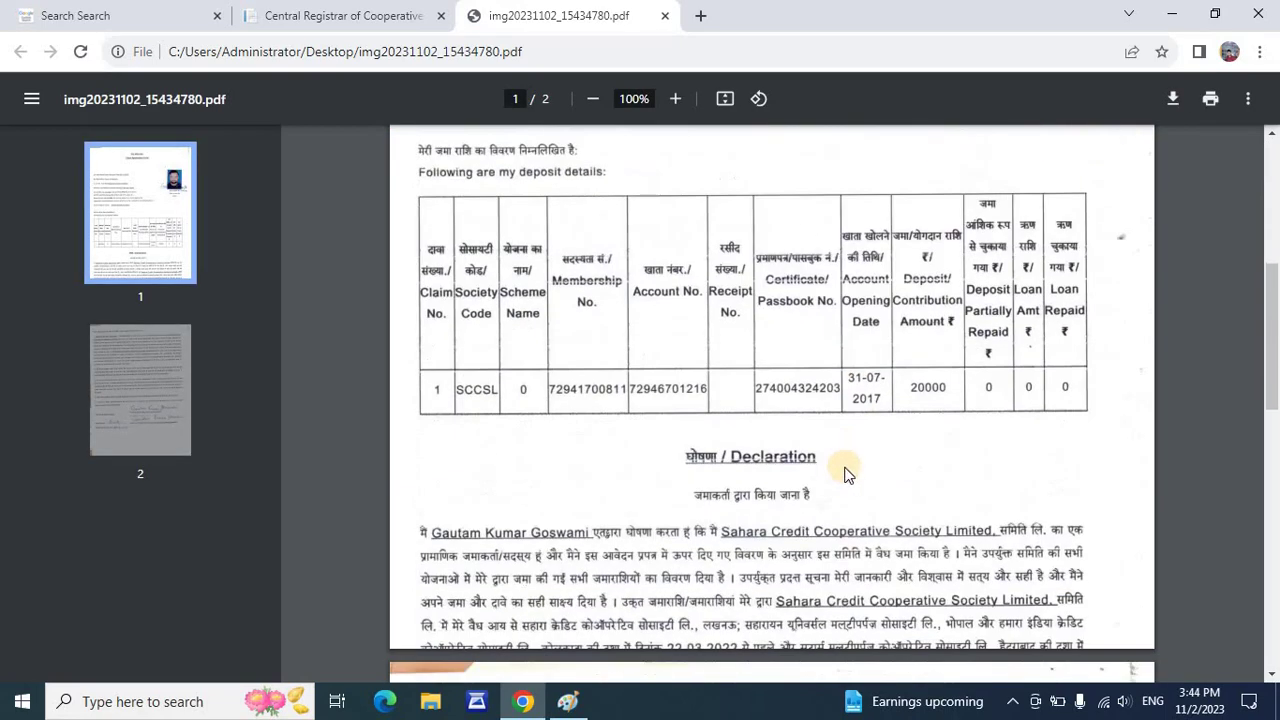
pyautogui.scroll(-5, 845, 487)
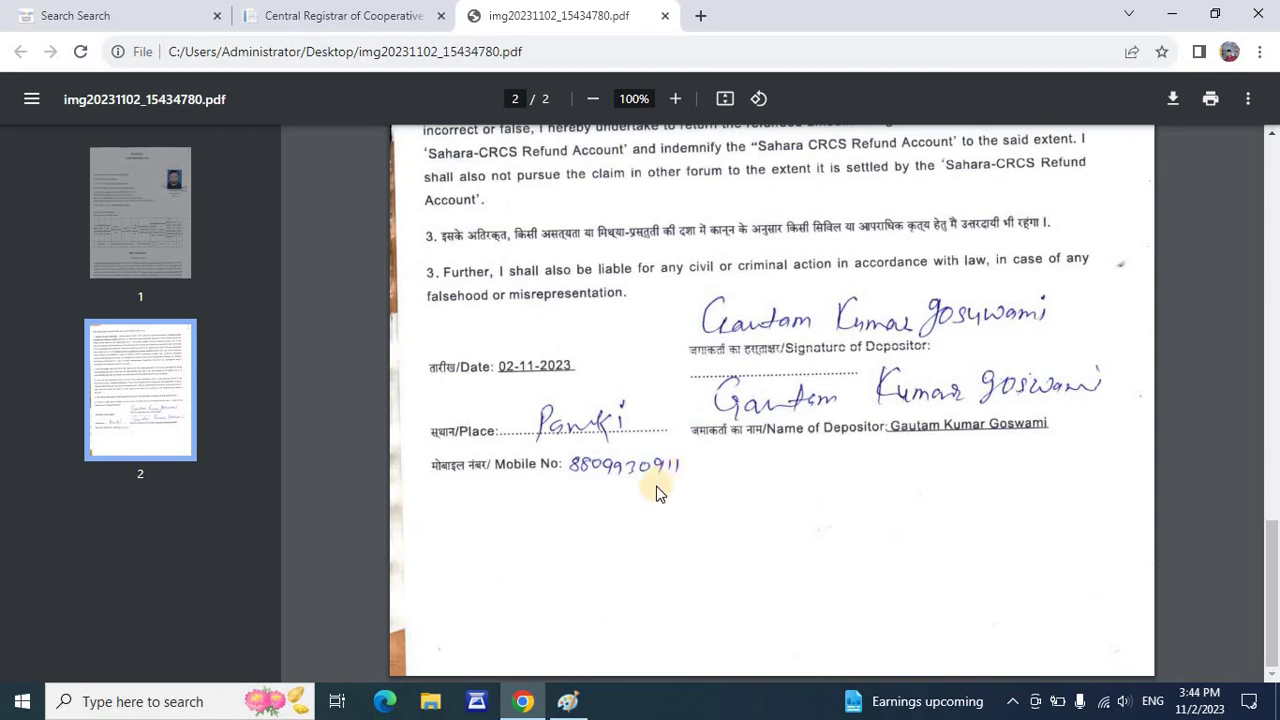
pyautogui.click(385, 24)
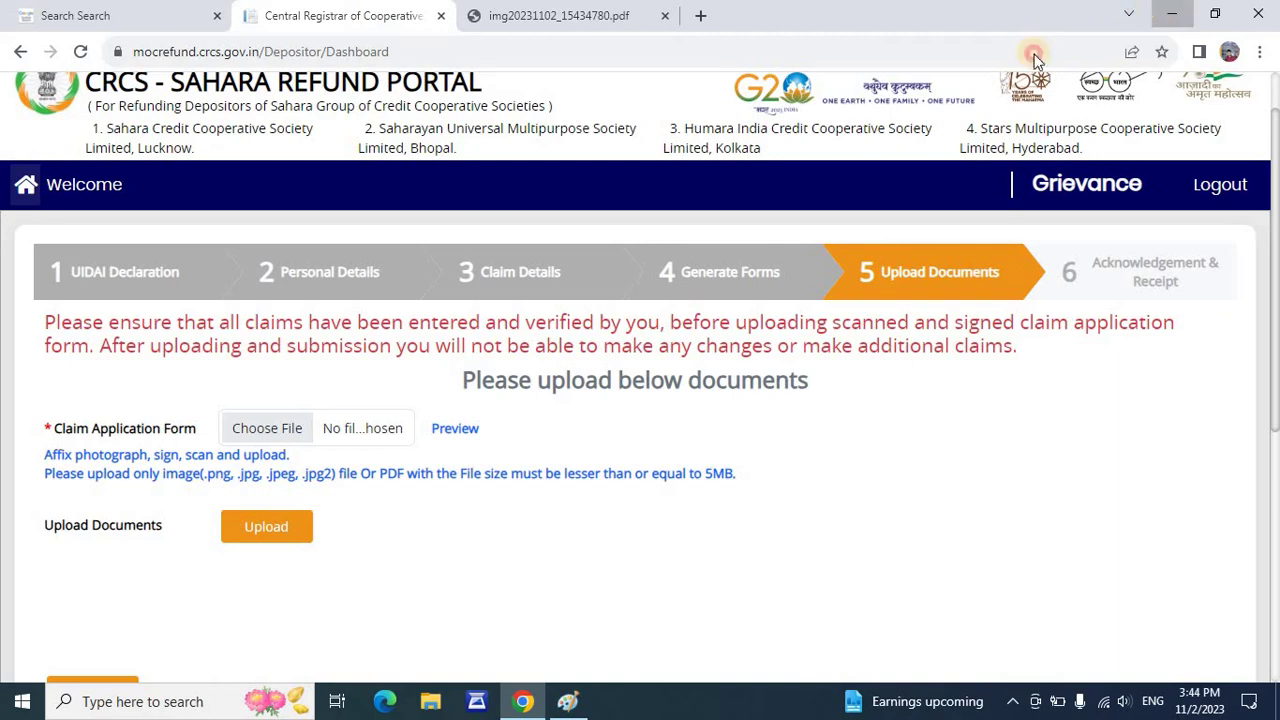
# - Rename the scanned claim PDF on the desktop to the depositor's first name, then restore Chrome
pyautogui.click(1172, 14)
pyautogui.rightClick(184, 42)
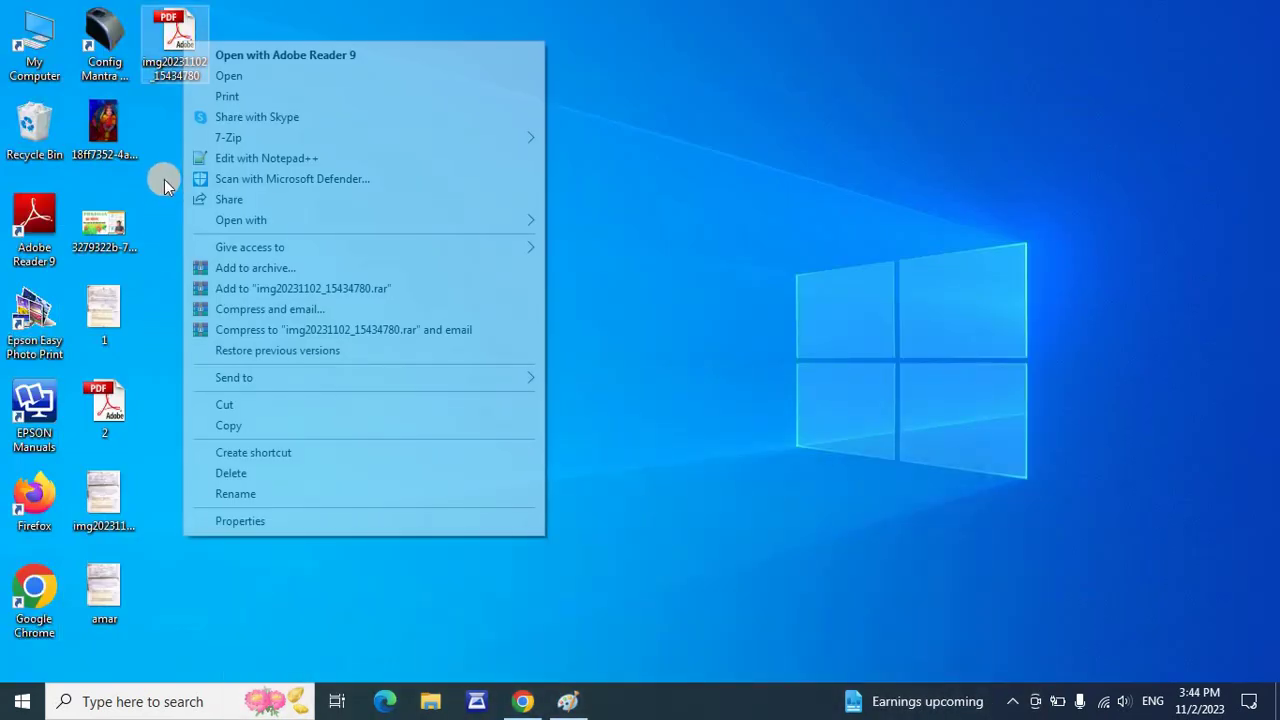
pyautogui.click(240, 494)
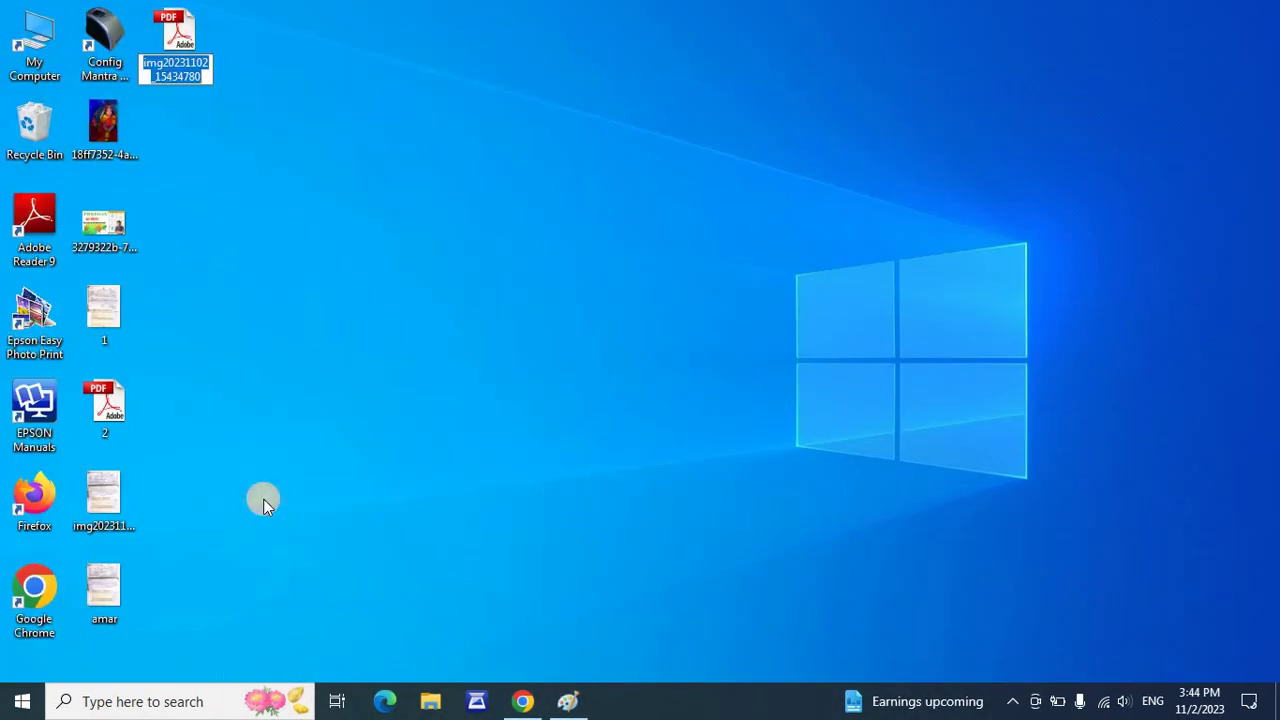
pyautogui.write('gautam')
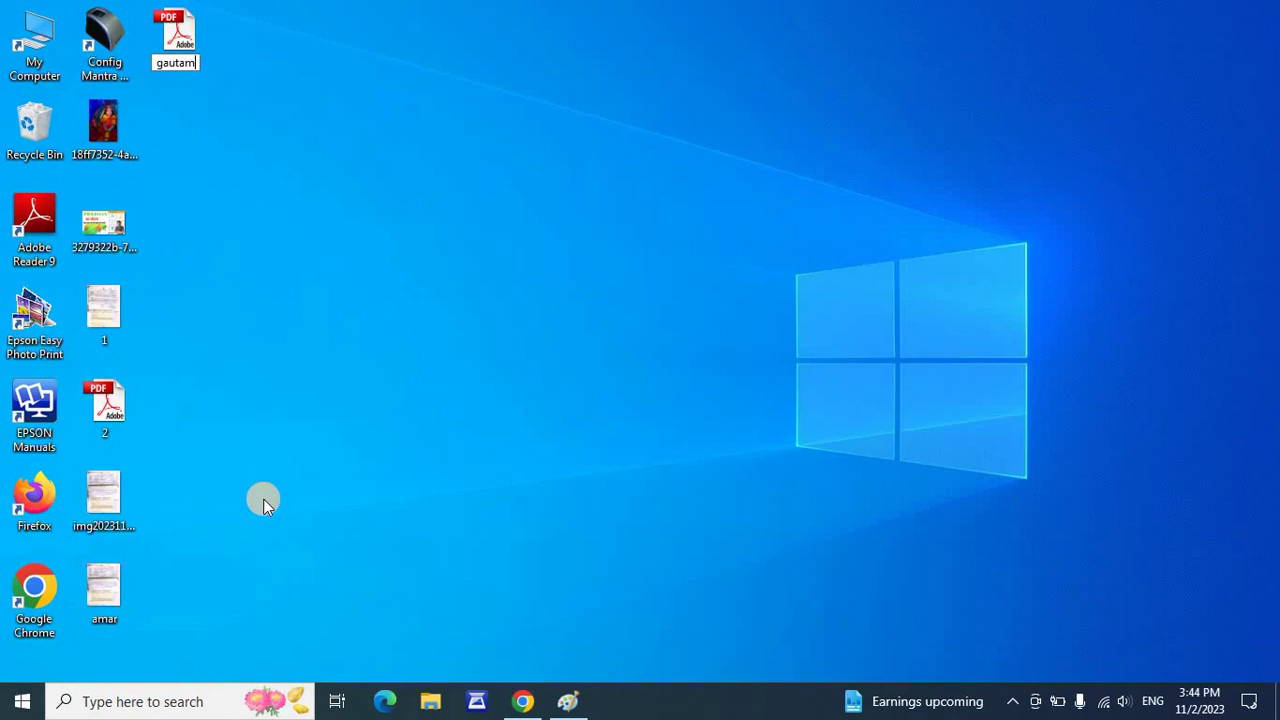
pyautogui.press('Return')
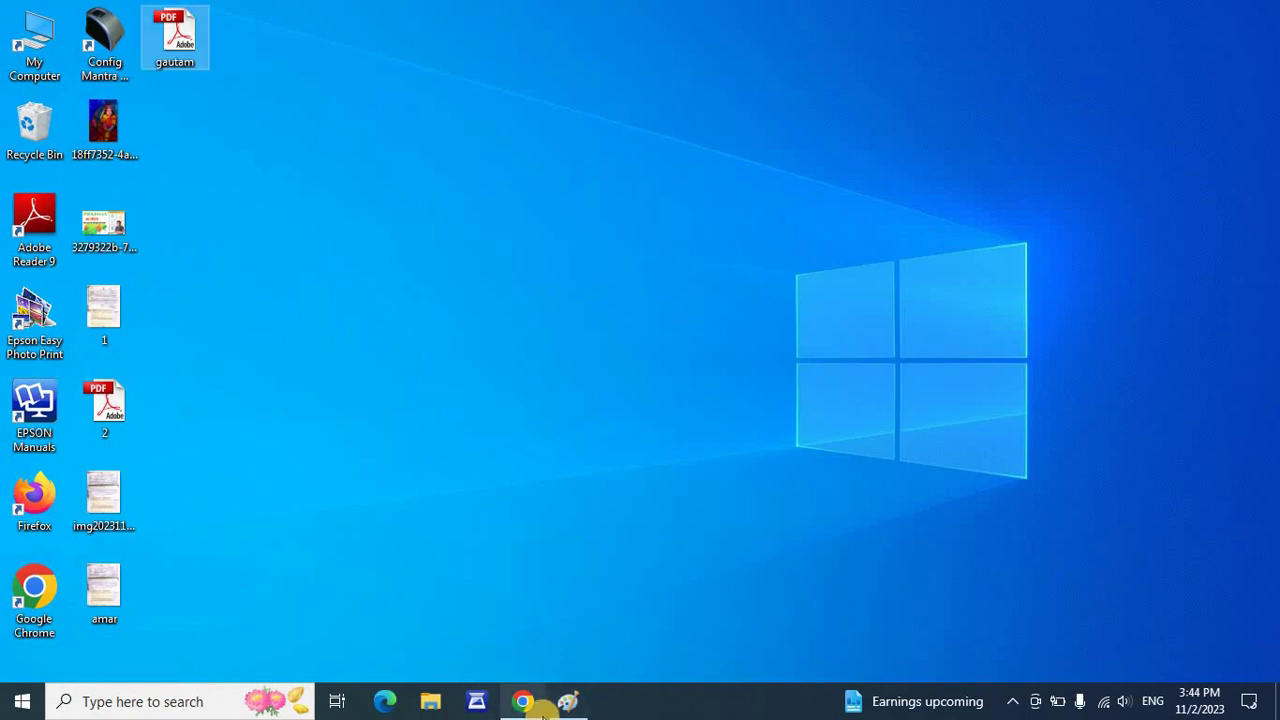
pyautogui.click(523, 703)
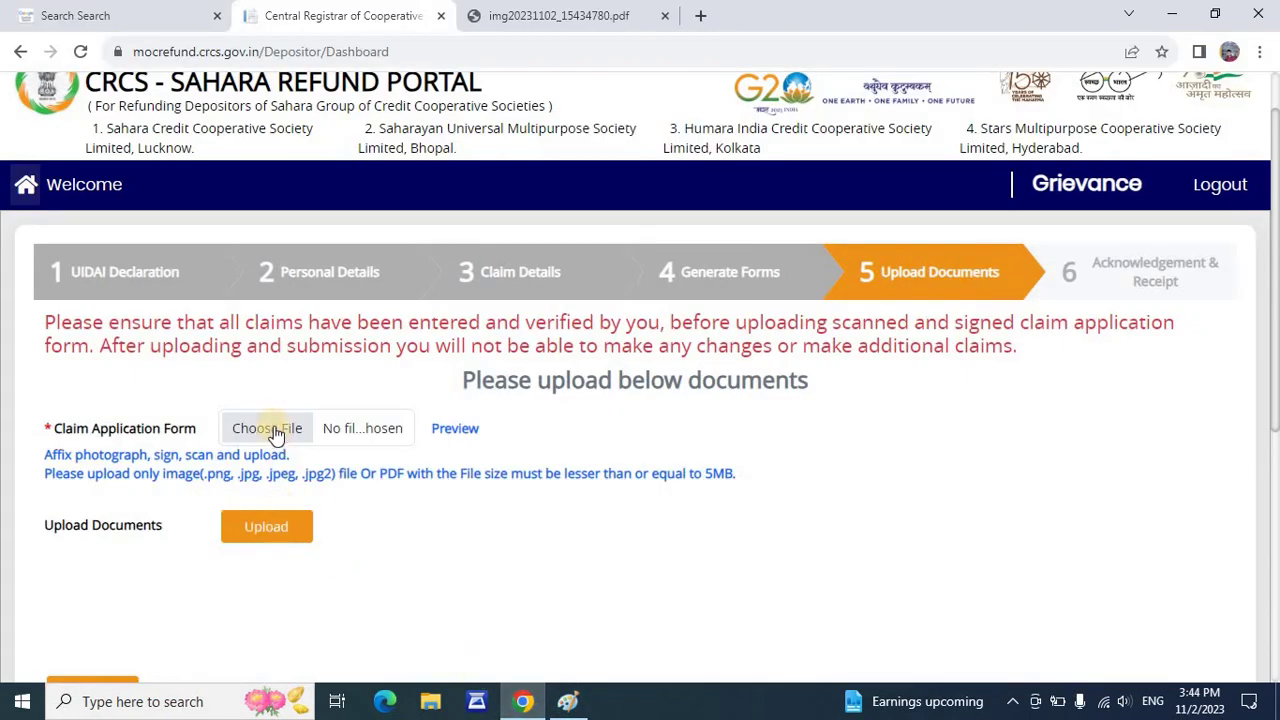
# - Attach the renamed signed PDF as the Claim Application Form
pyautogui.click(271, 427)
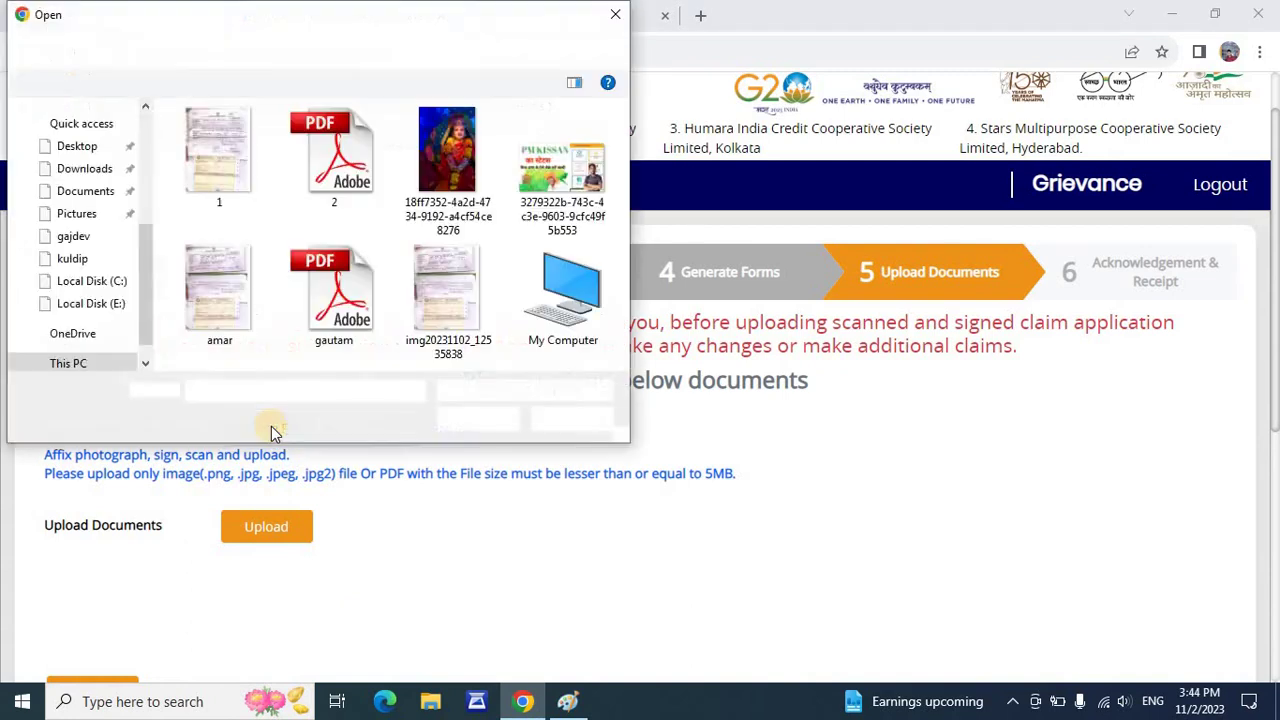
pyautogui.click(345, 298)
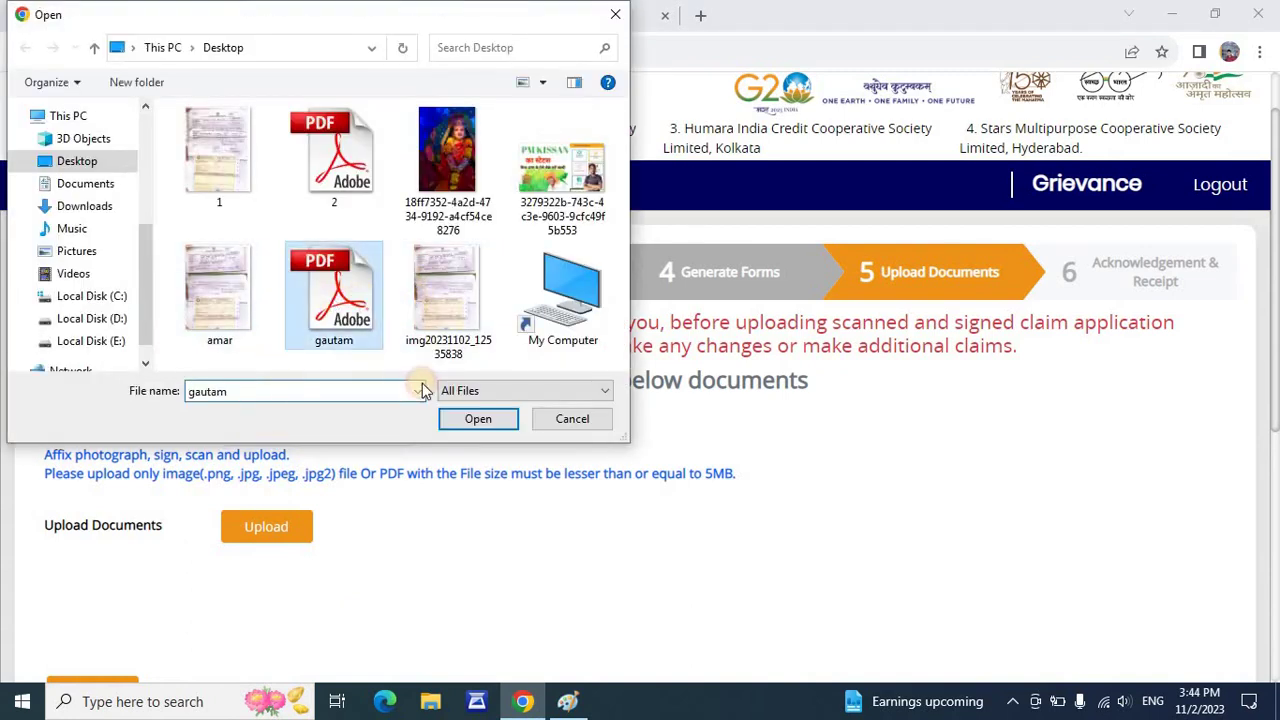
pyautogui.click(449, 418)
# - Preview the attached form, then upload it until the portal confirms 'File Uploaded successfully'
pyautogui.click(450, 428)
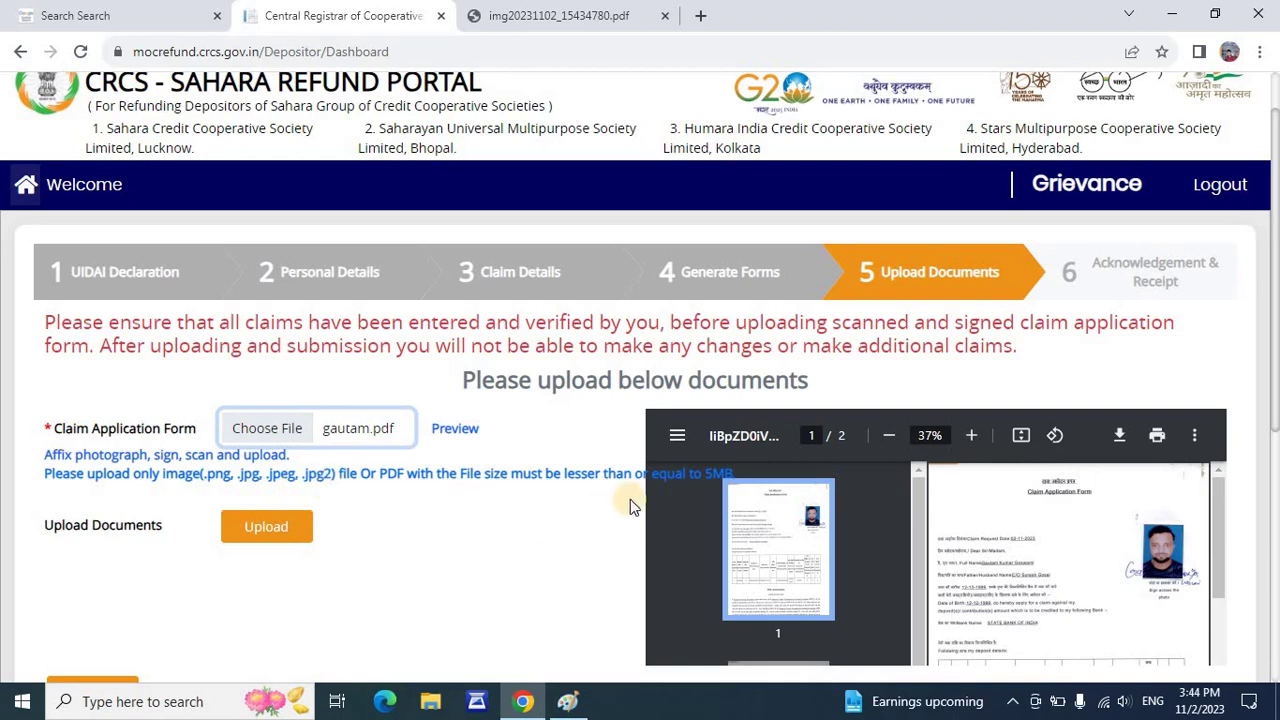
pyautogui.scroll(-1, 688, 523)
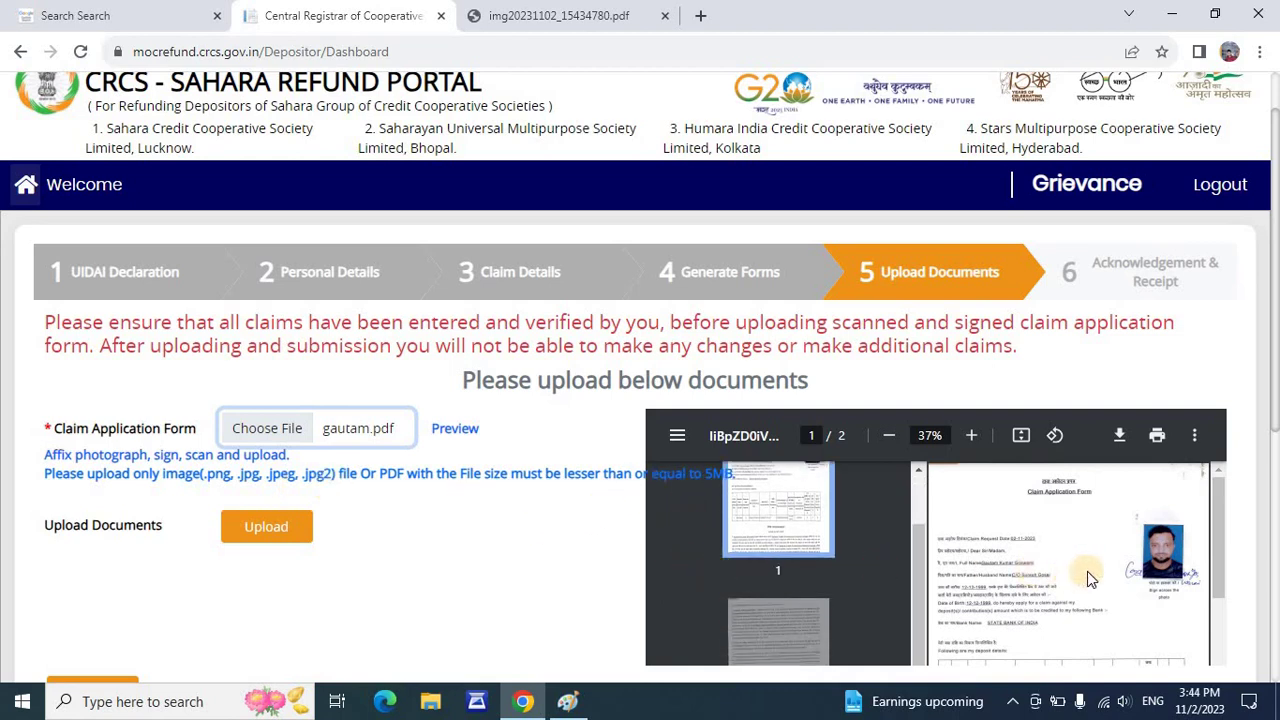
pyautogui.scroll(-5, 1040, 590)
pyautogui.scroll(5, 1045, 618)
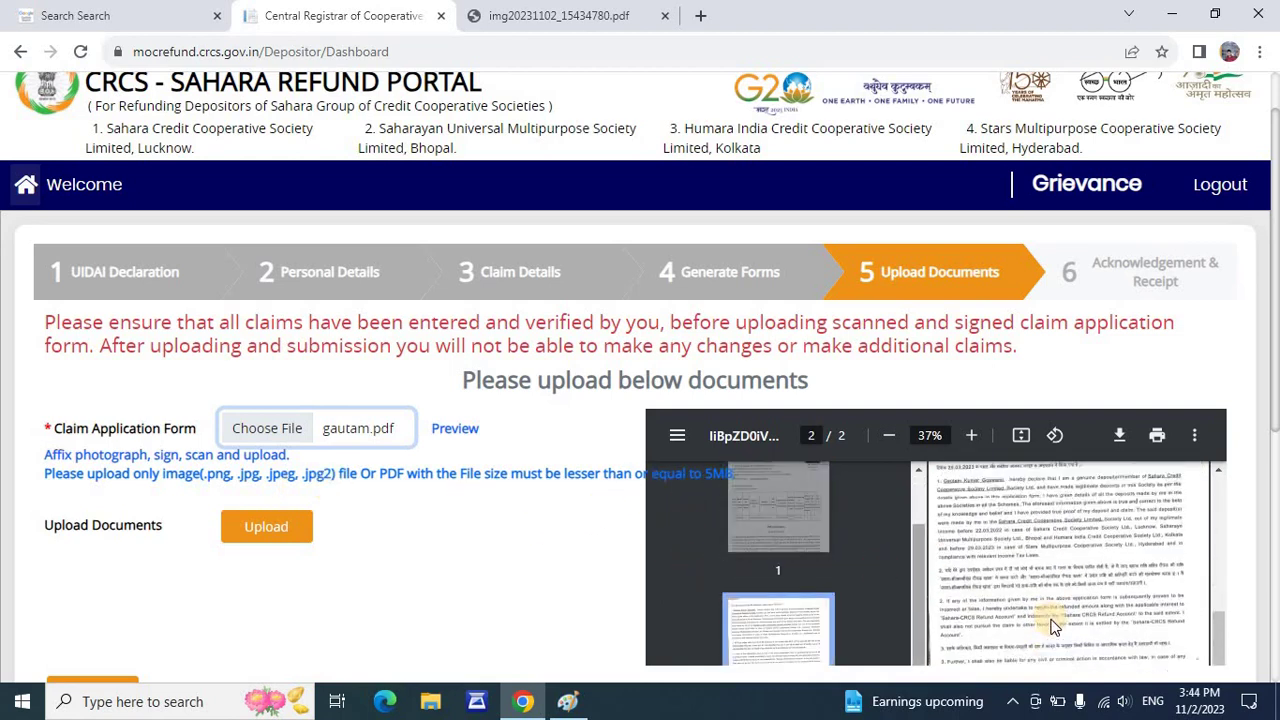
pyautogui.scroll(-2, 1210, 378)
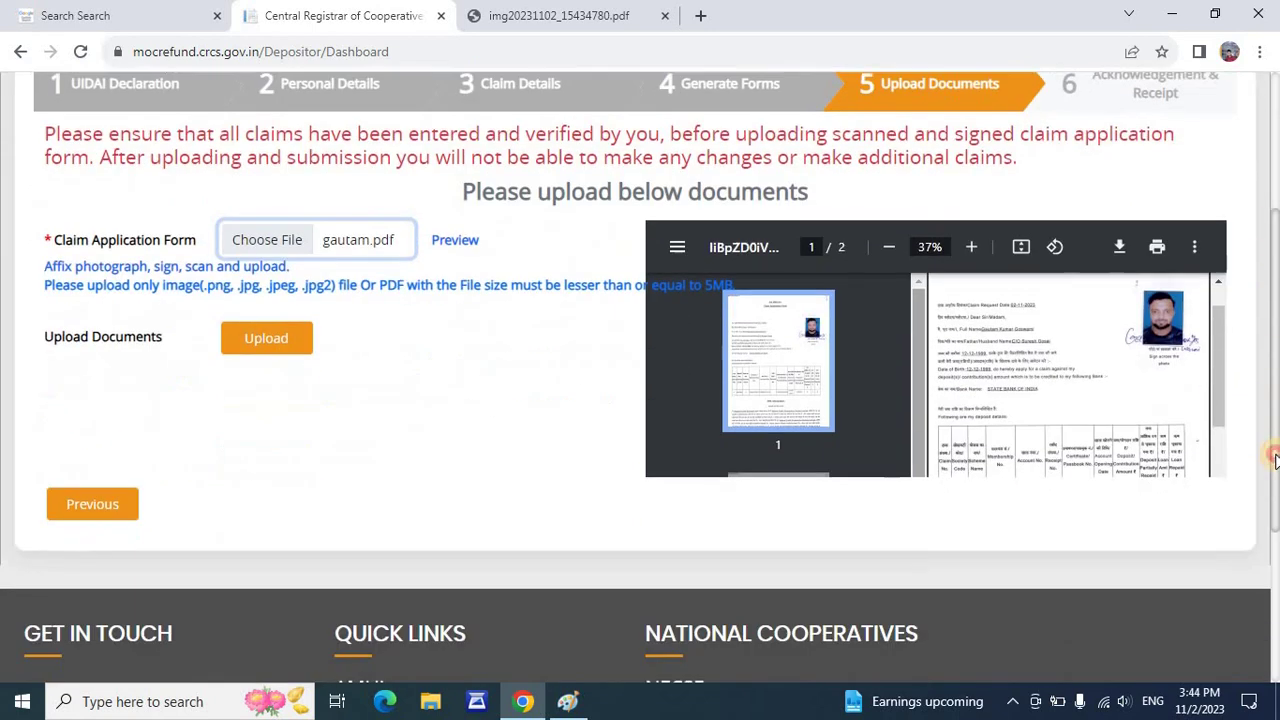
pyautogui.scroll(1, 1075, 392)
pyautogui.scroll(-5, 1075, 400)
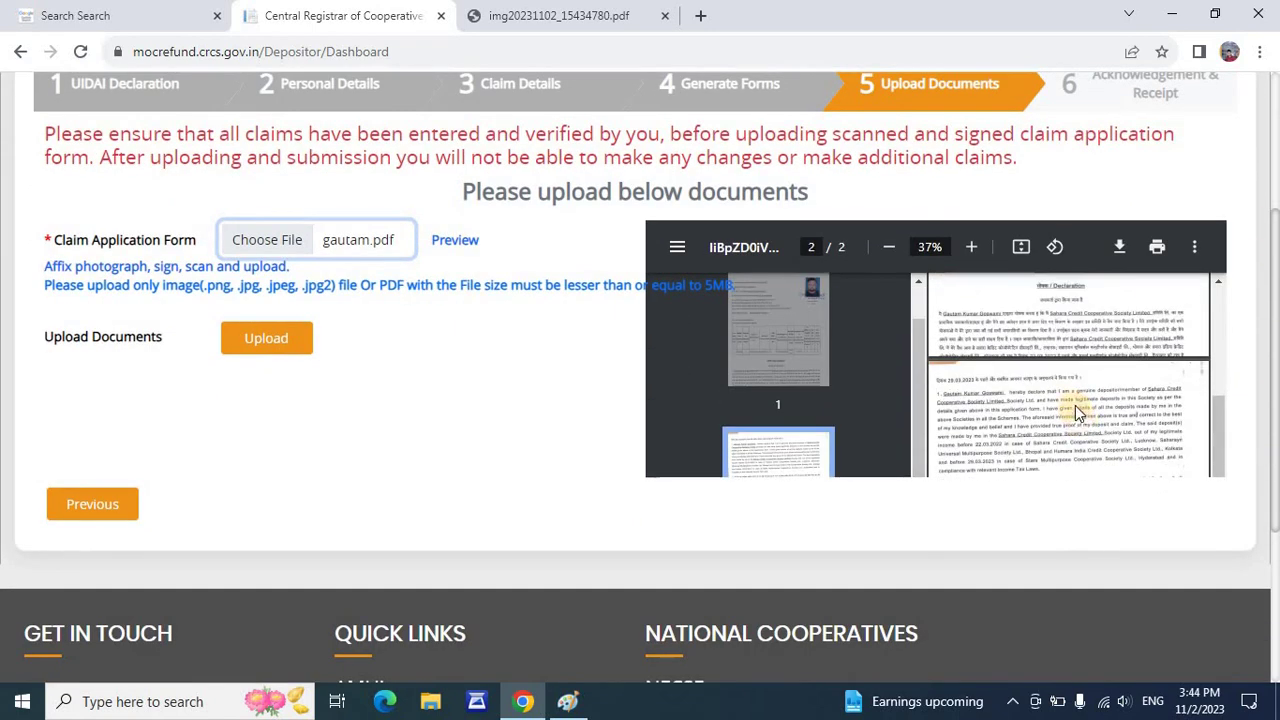
pyautogui.scroll(-3, 1076, 406)
pyautogui.scroll(5, 1077, 455)
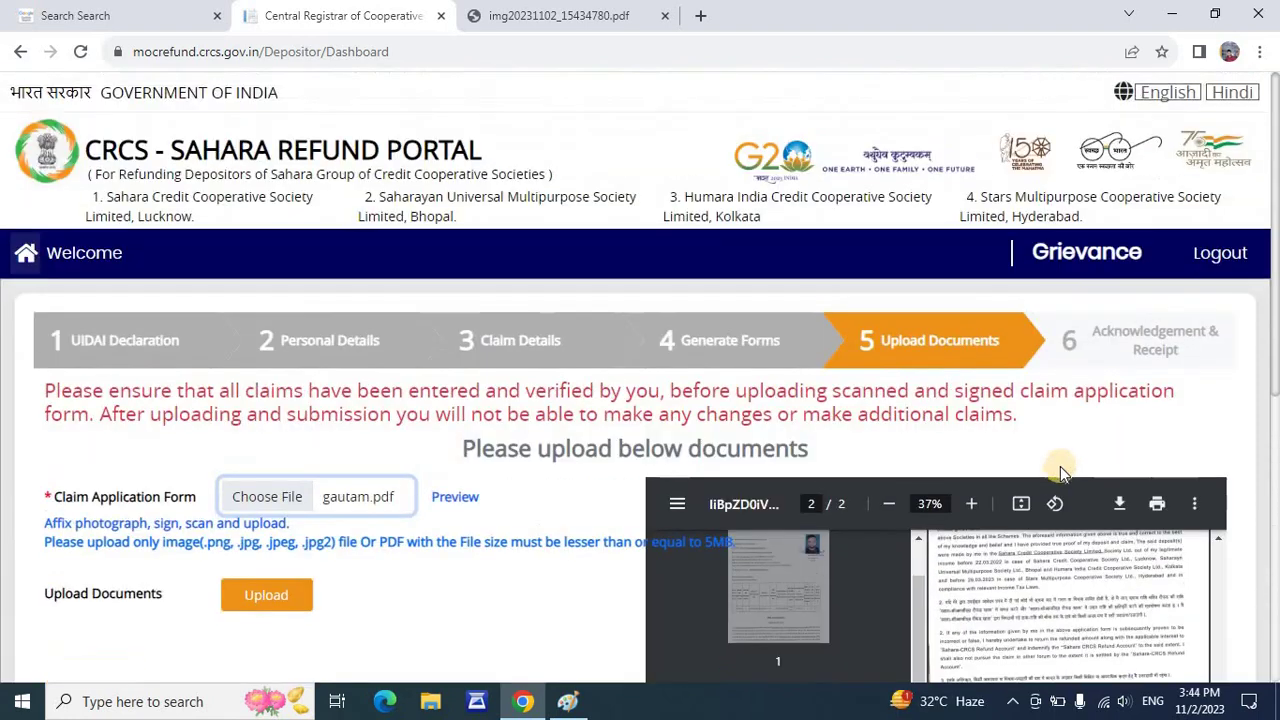
pyautogui.scroll(-2, 1030, 520)
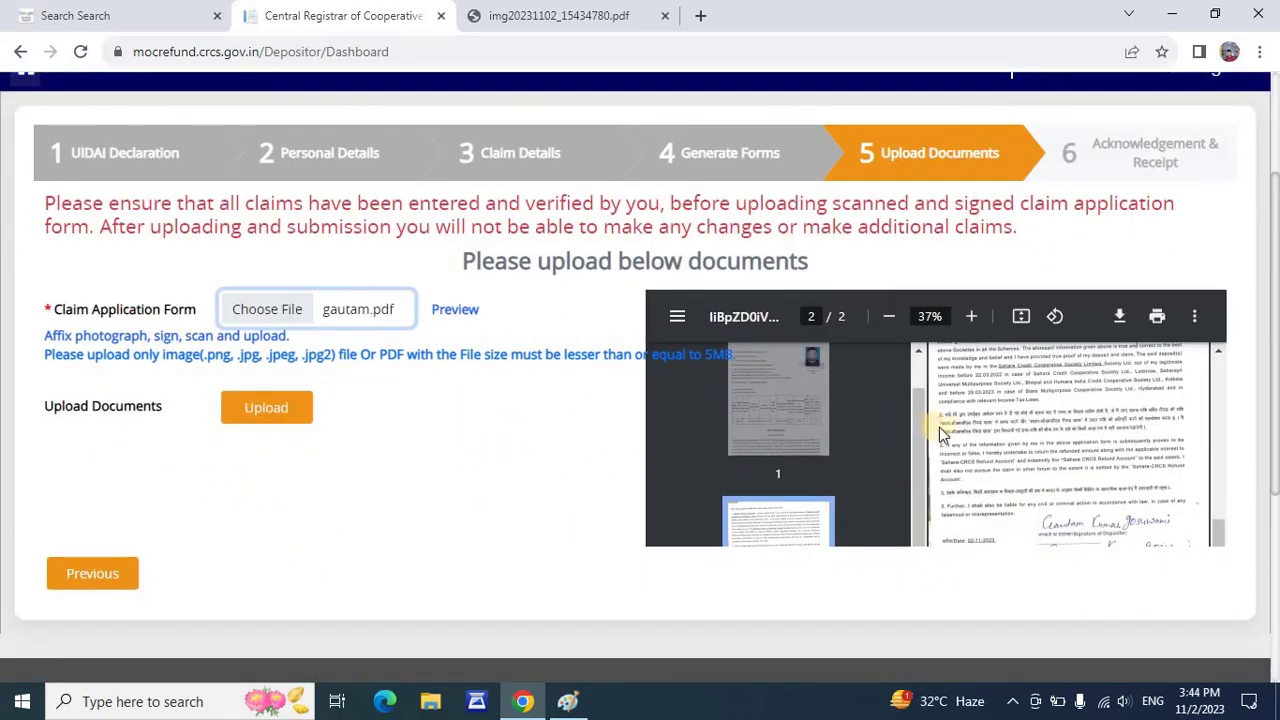
pyautogui.scroll(10, 950, 432)
pyautogui.click(265, 420)
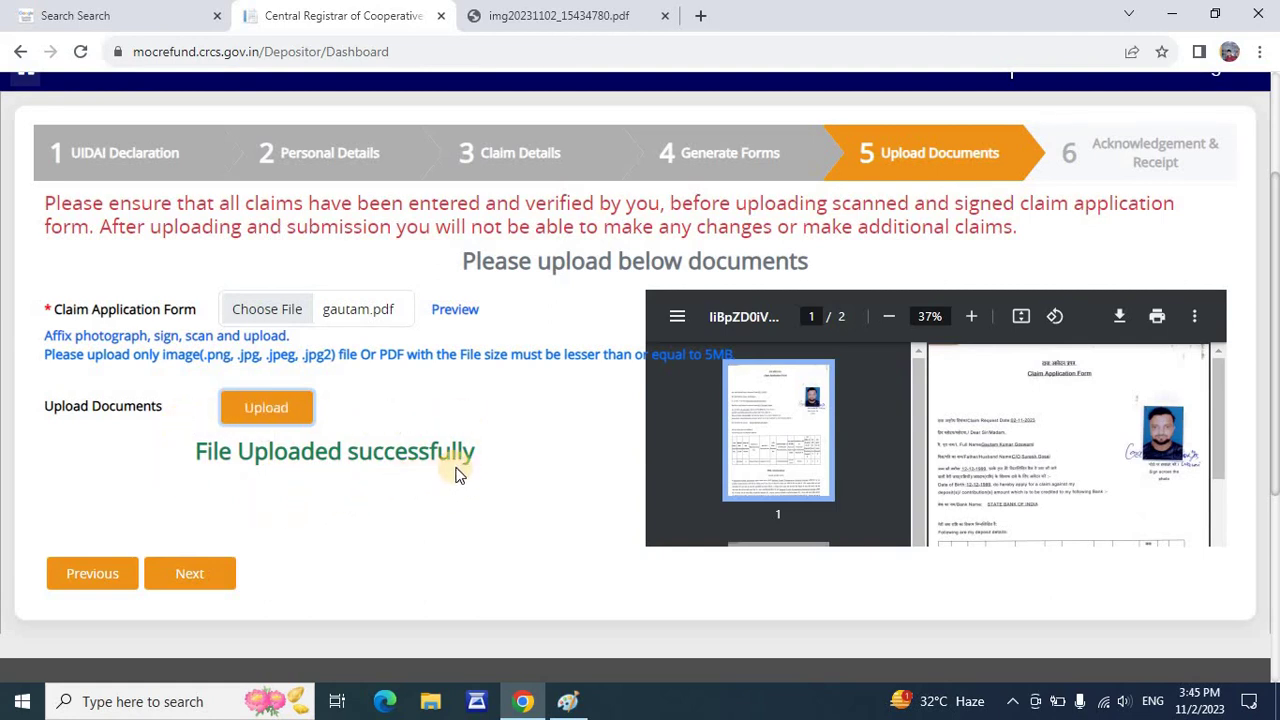
# - Submit the claim, review the 02-Nov-2023 acknowledgement page, and bring up printing with Ctrl+P
pyautogui.click(205, 583)
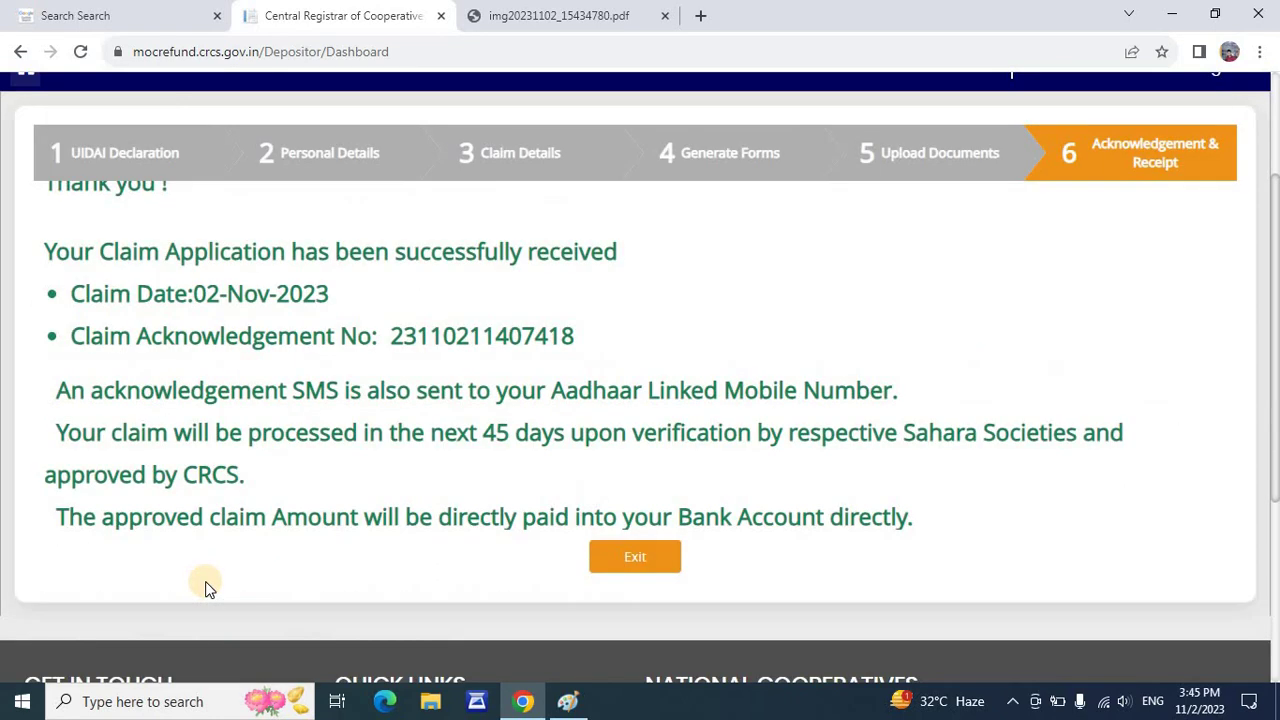
pyautogui.scroll(1, 97, 312)
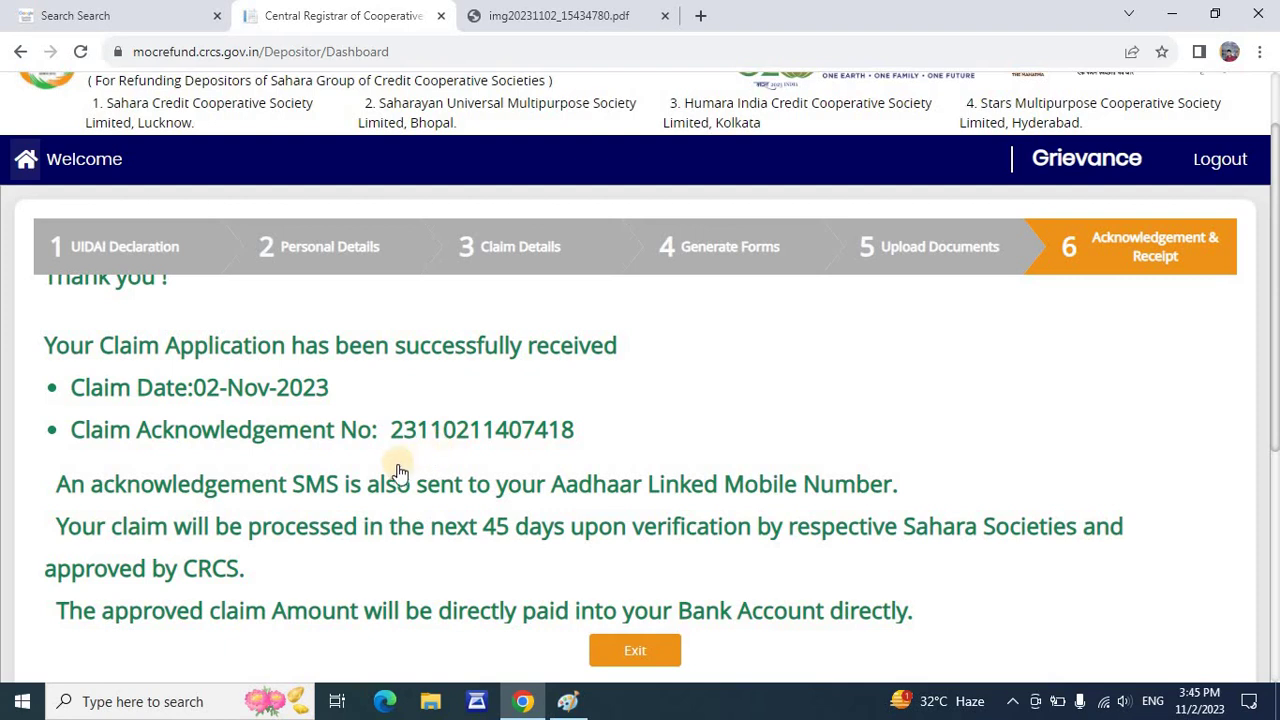
pyautogui.scroll(-1, 397, 478)
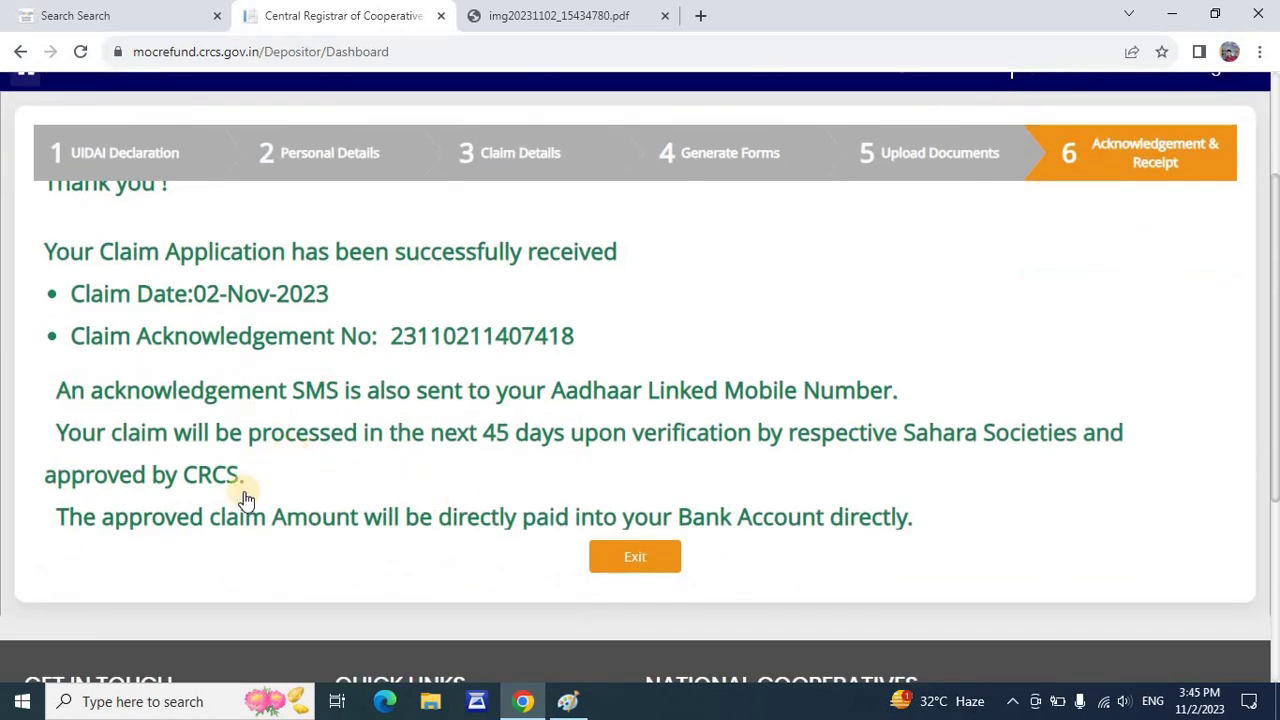
pyautogui.scroll(1, 245, 495)
pyautogui.hotkey('ctrl', 'p')
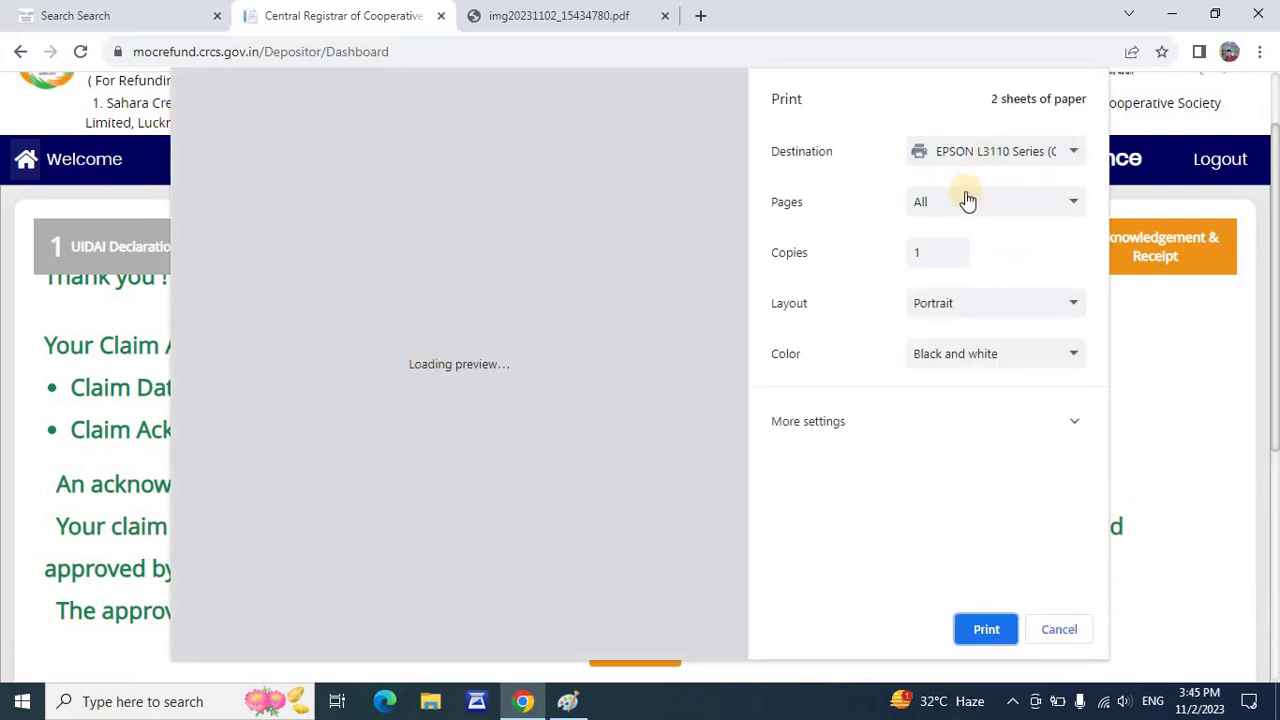
# - Print the acknowledgement on the EPSON L3110 with Pages set to Odd pages only
pyautogui.click(963, 201)
pyautogui.click(963, 240)
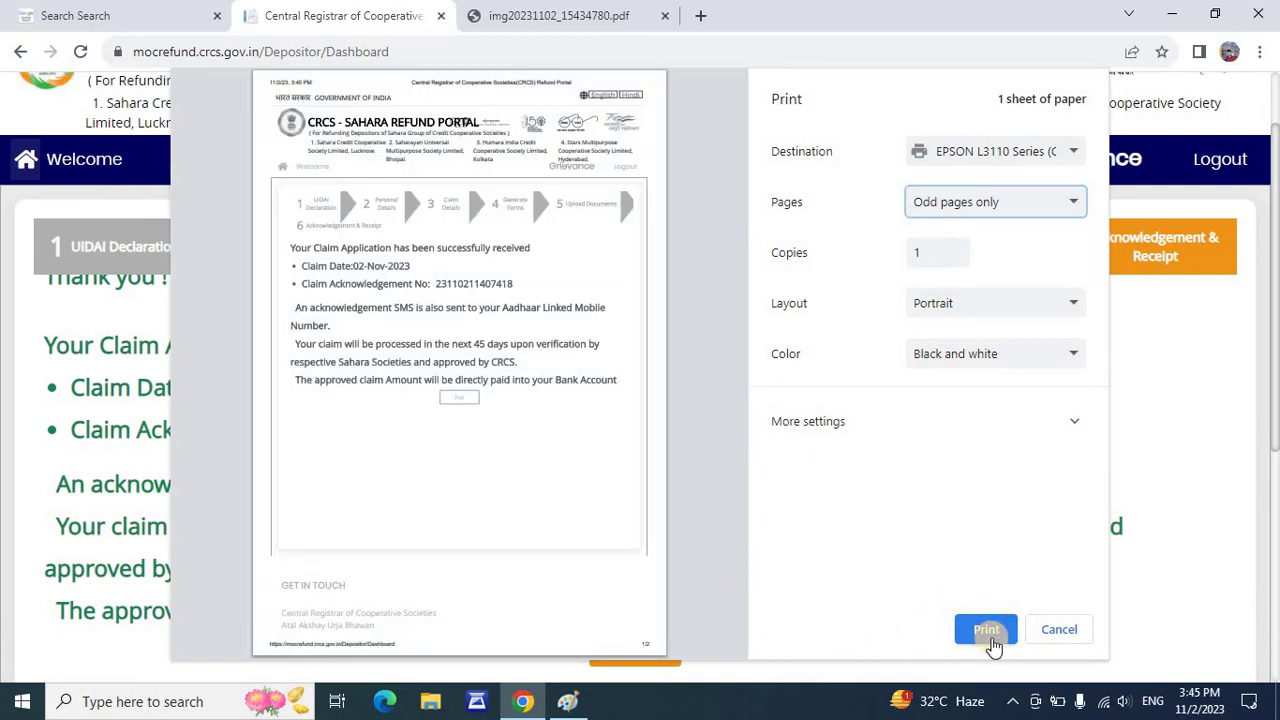
pyautogui.click(988, 632)
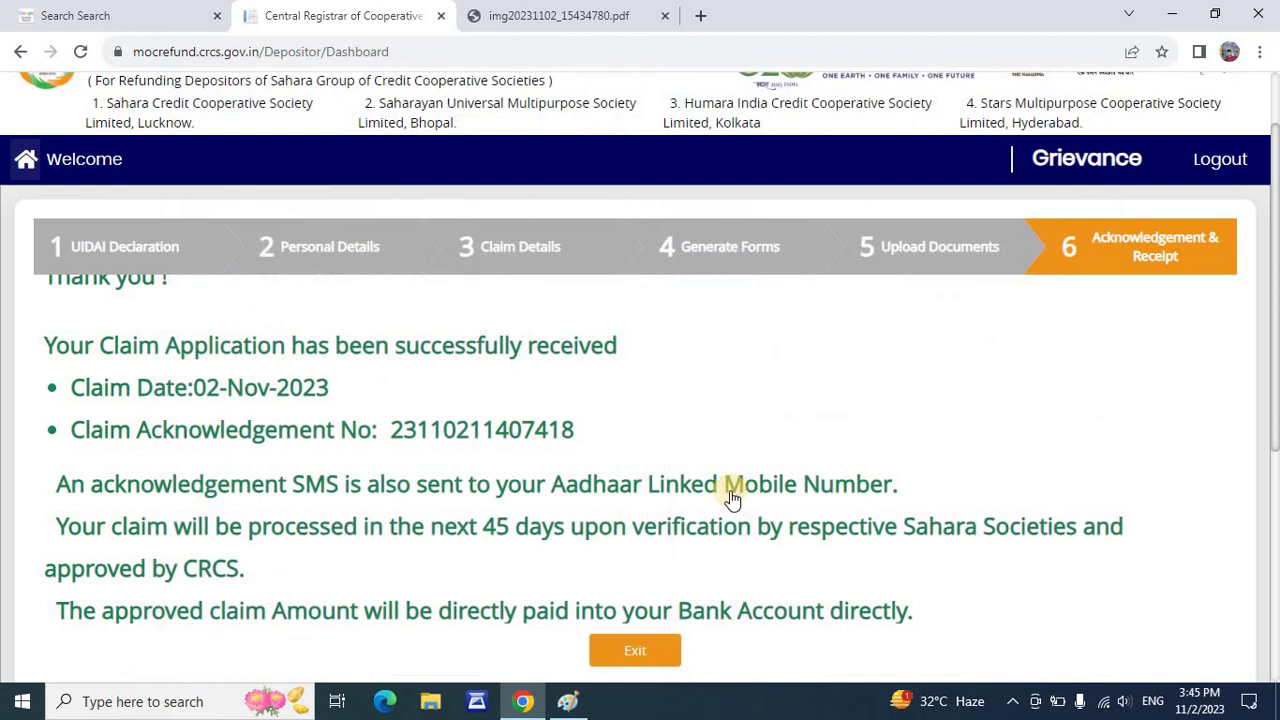